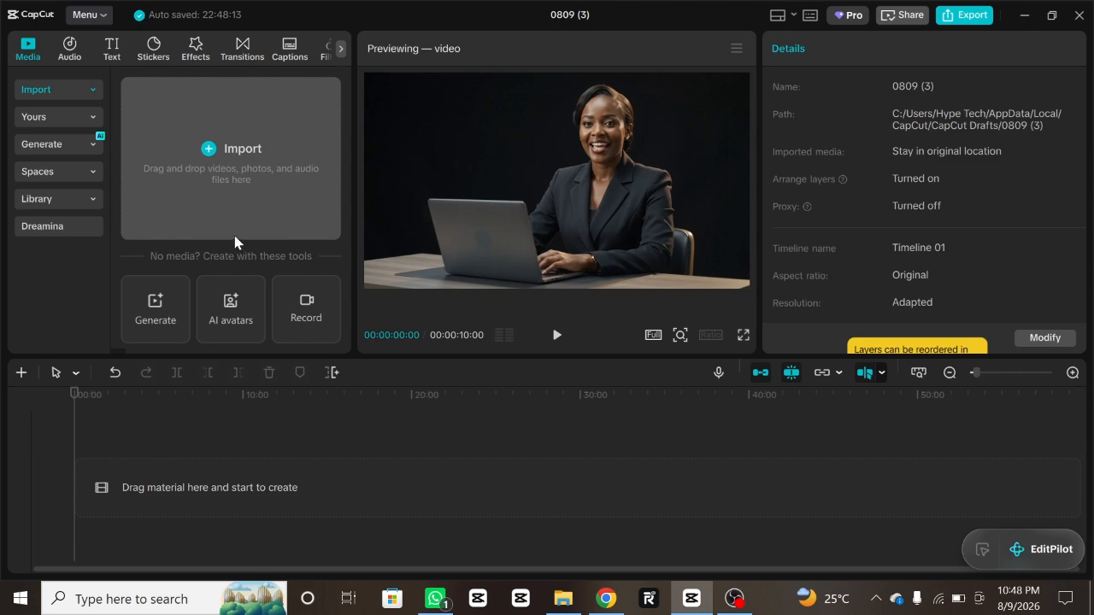
Step: Import the two Child_learning laptop videos and the two Teacher_and_students_on_campus videos from the Videos folder
{"action": "left_click", "coordinate": [238, 162]}
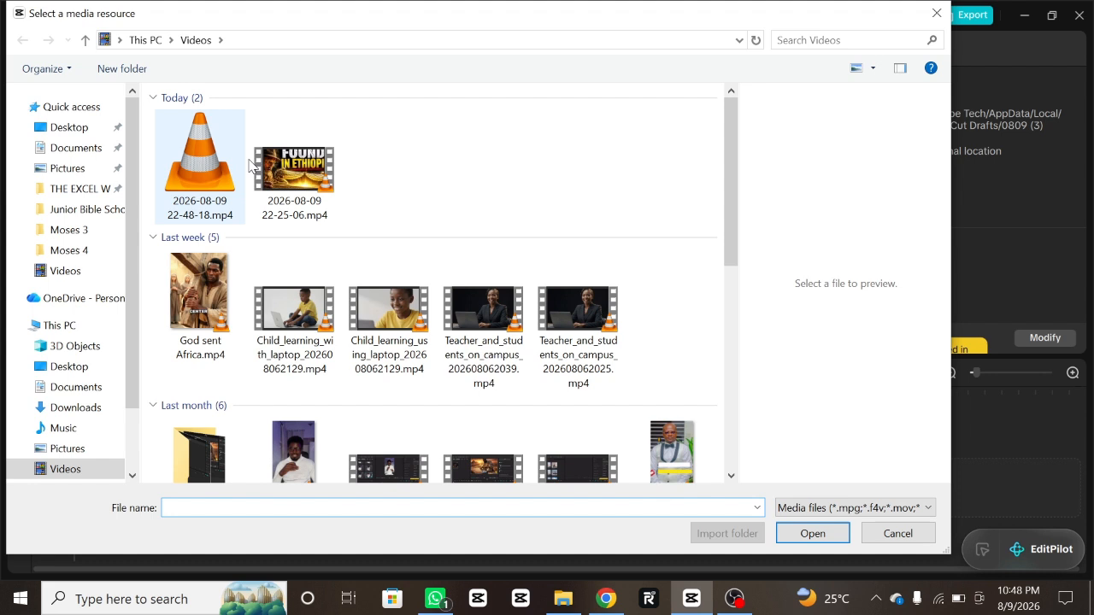
{"action": "left_click", "coordinate": [295, 316]}
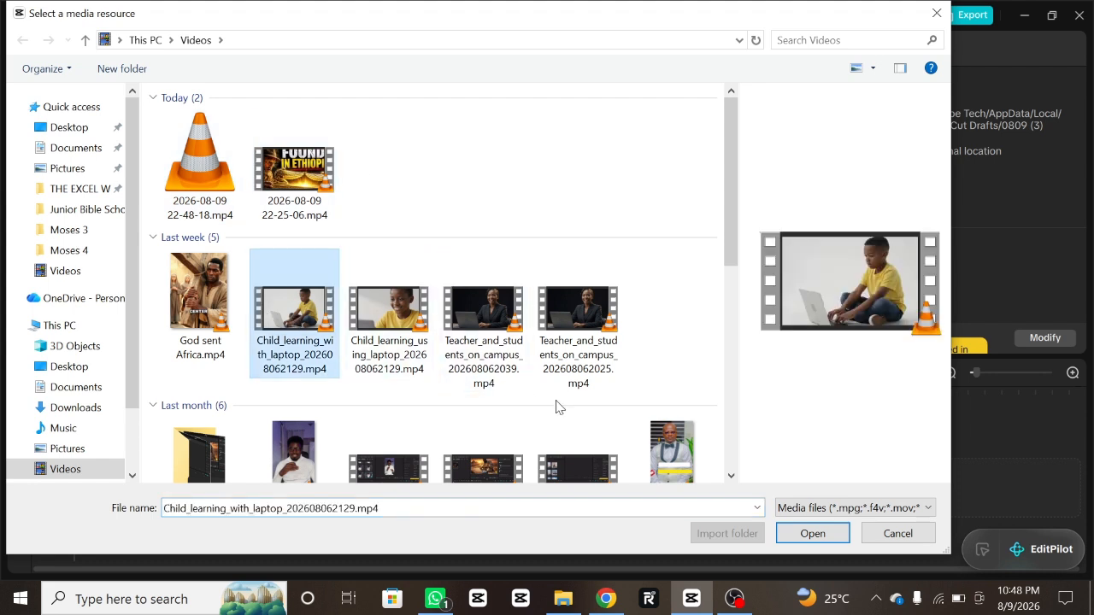
{"action": "left_click", "coordinate": [581, 312], "text": "shift"}
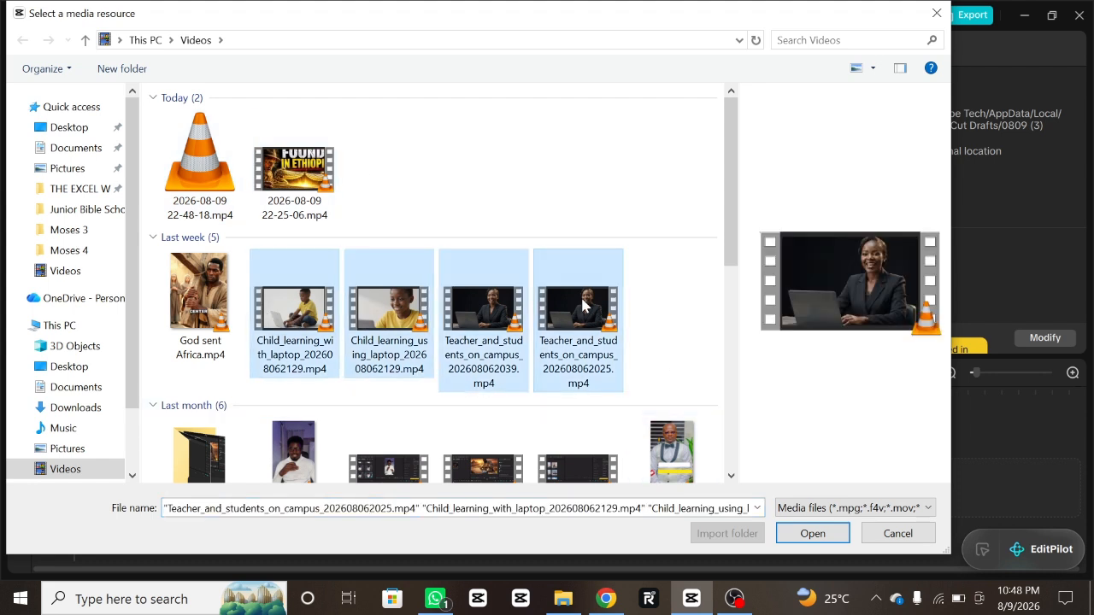
{"action": "left_click", "coordinate": [813, 534]}
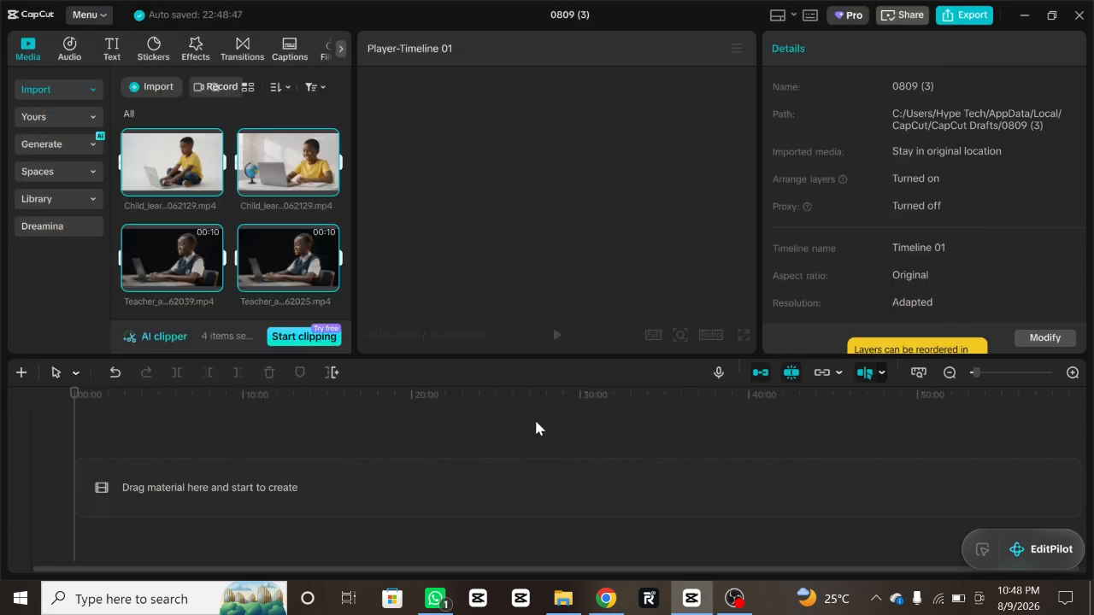
Step: Place the Child_learning_with_laptop clip on the main track and the Child_learning_using_laptop clip on a layer above it
{"action": "left_click", "coordinate": [140, 191]}
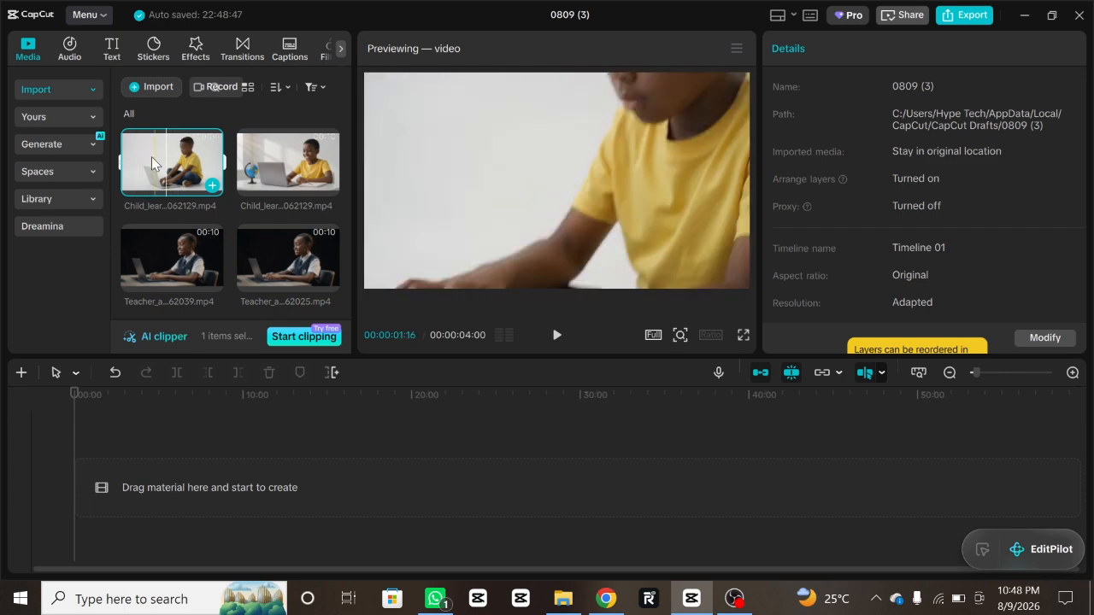
{"action": "left_click_drag", "start_coordinate": [165, 171], "coordinate": [134, 483]}
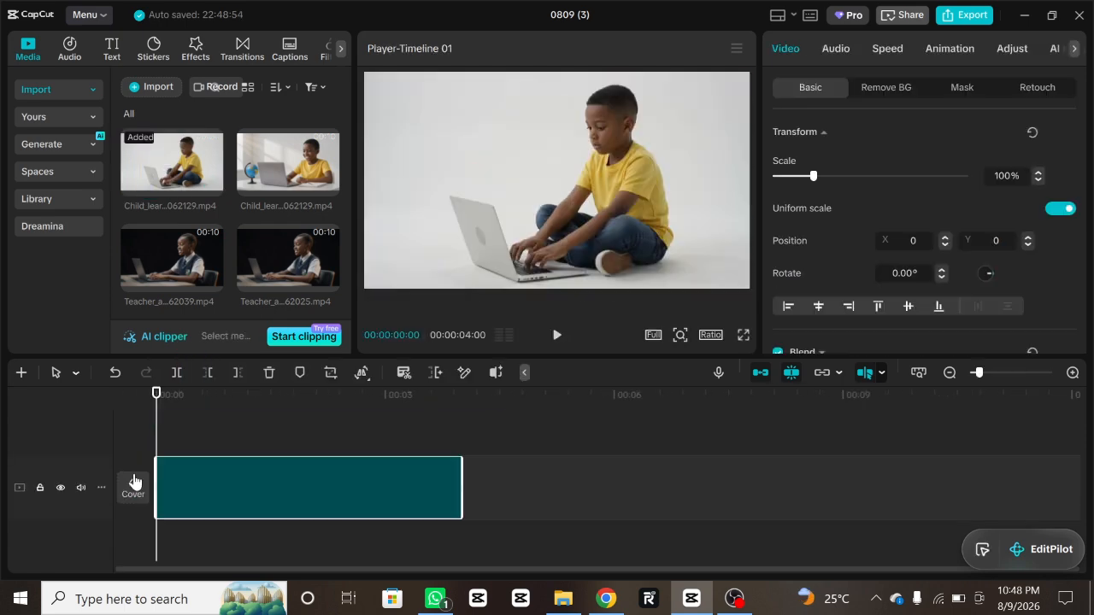
{"action": "left_click_drag", "start_coordinate": [294, 174], "coordinate": [609, 429]}
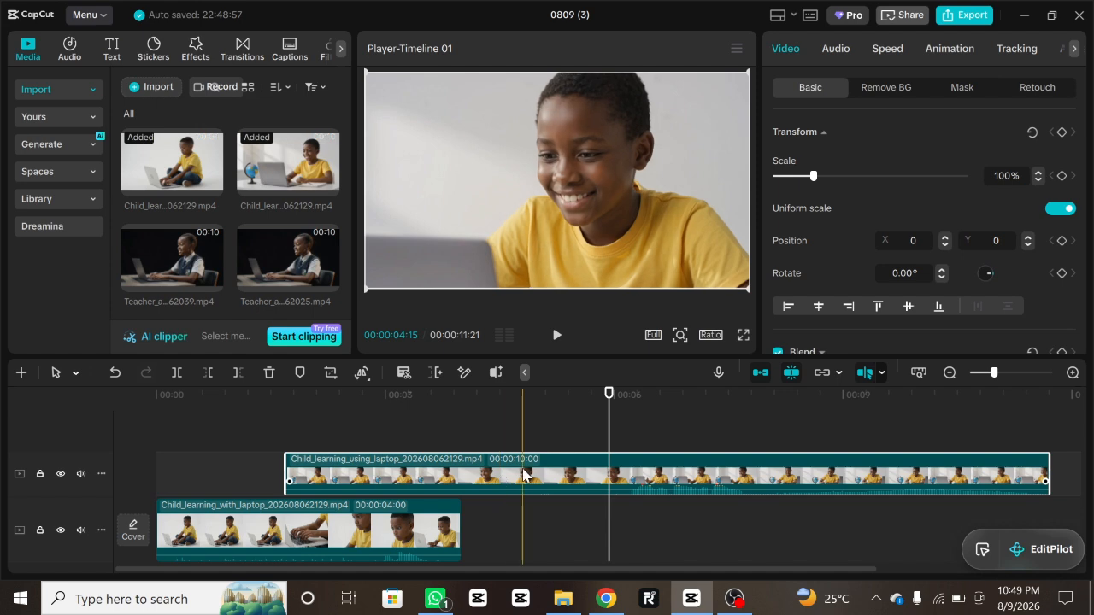
Step: Split the upper clip at 00:00:05:25, delete its first part and move the remainder to start at about 1 second
{"action": "left_click_drag", "start_coordinate": [608, 394], "coordinate": [601, 417]}
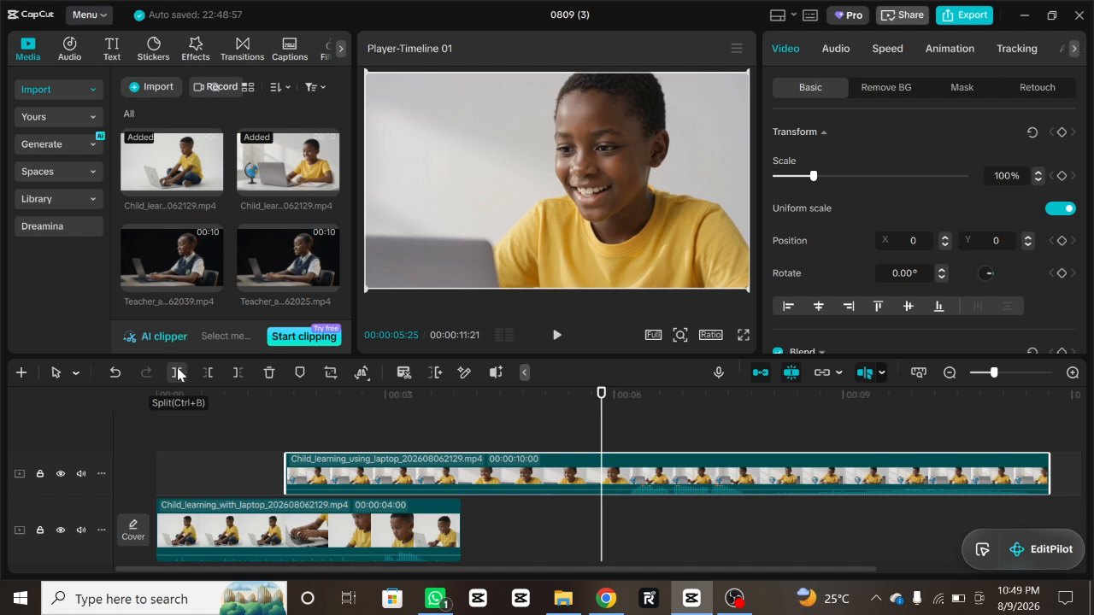
{"action": "left_click", "coordinate": [178, 374]}
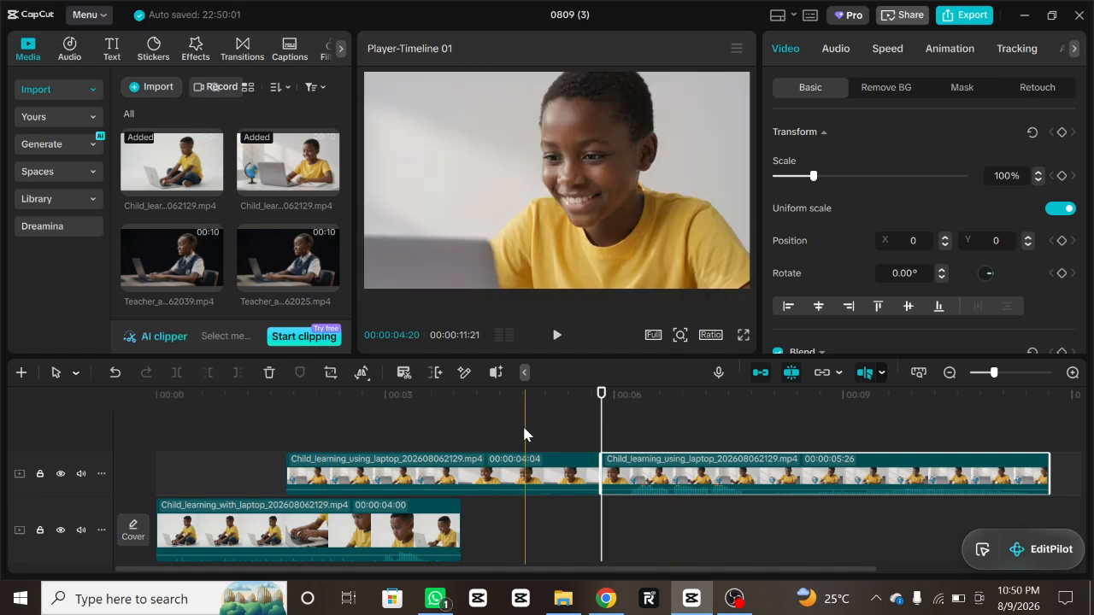
{"action": "left_click", "coordinate": [480, 473]}
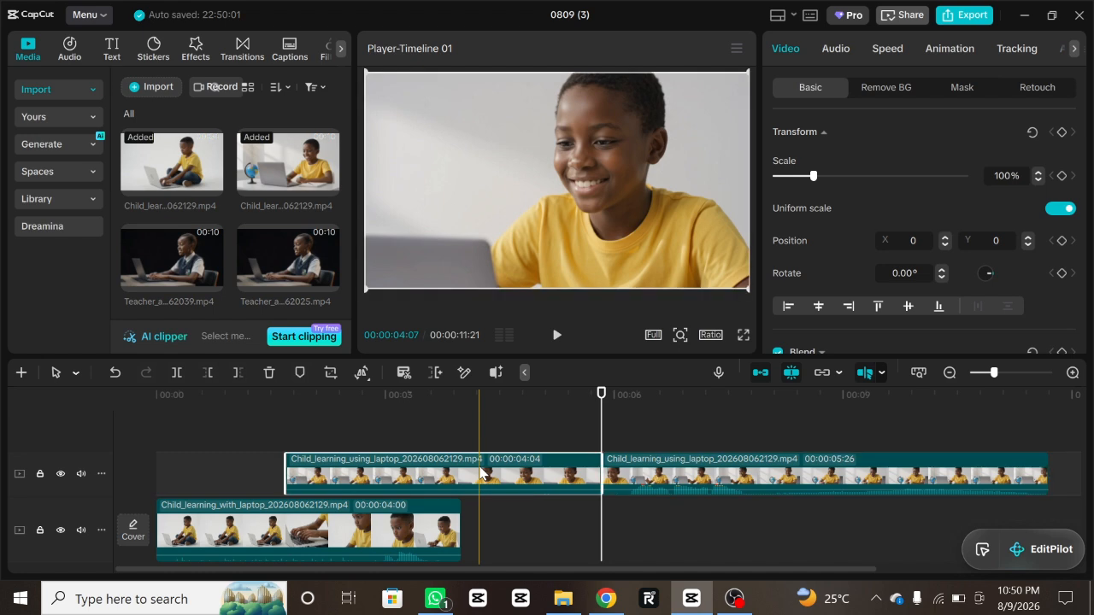
{"action": "left_click", "coordinate": [268, 373]}
{"action": "left_click_drag", "start_coordinate": [714, 473], "coordinate": [358, 476]}
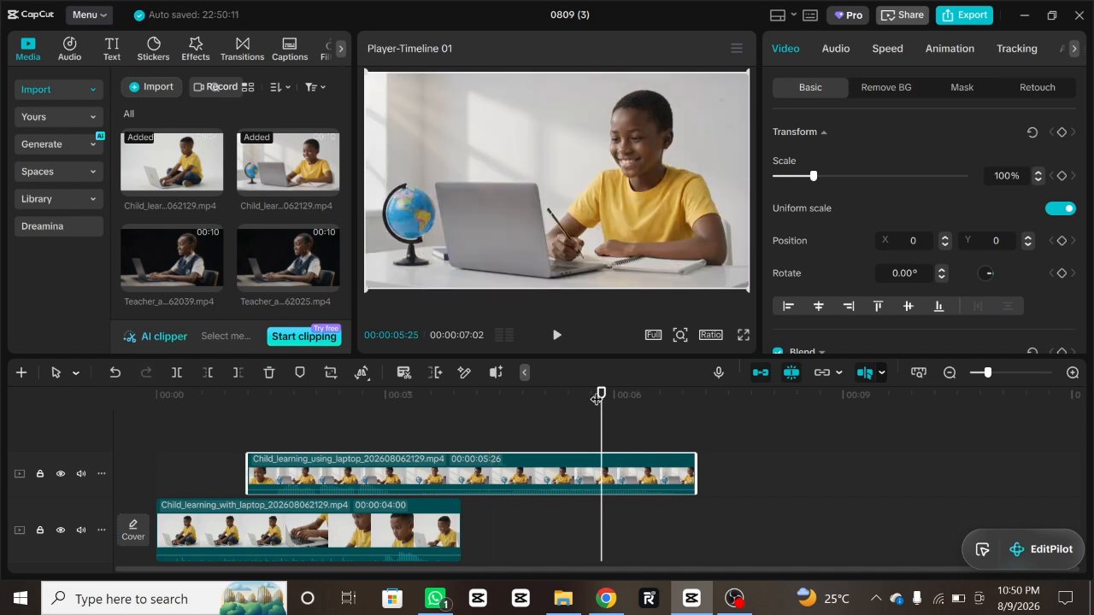
Step: Cut the end off the upper Child_learning_using_laptop clip at 00:00:05:04
{"action": "left_click_drag", "start_coordinate": [597, 399], "coordinate": [549, 431]}
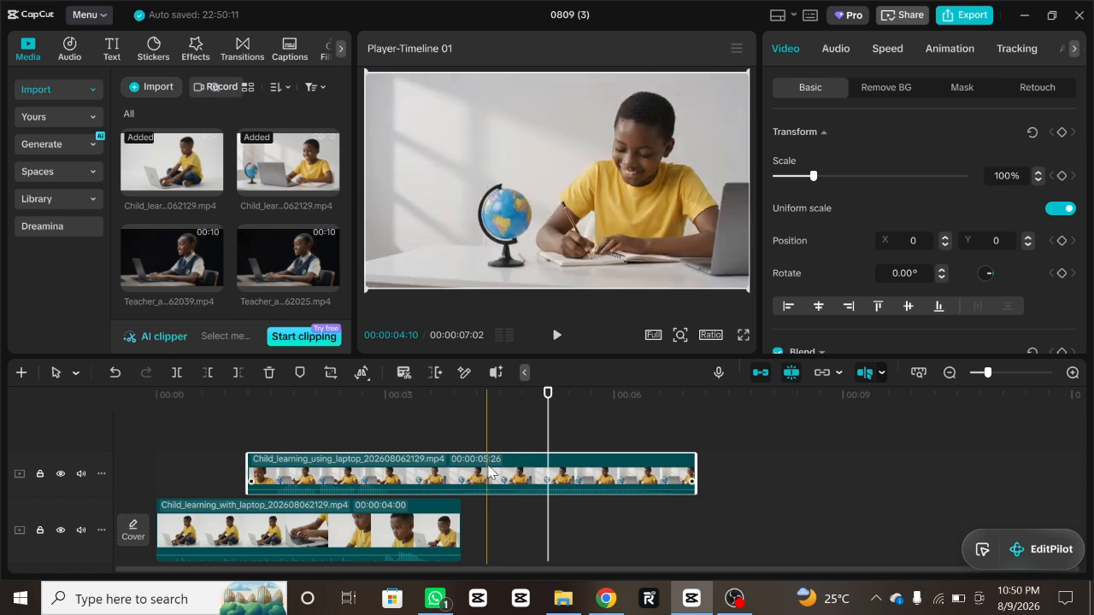
{"action": "left_click", "coordinate": [177, 373]}
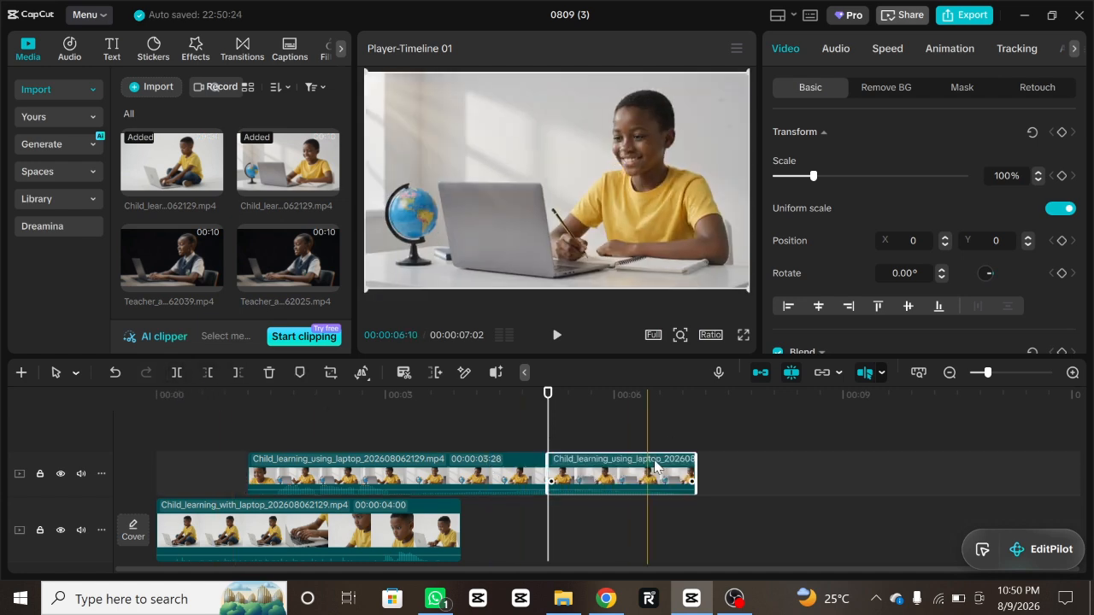
{"action": "left_click", "coordinate": [268, 374]}
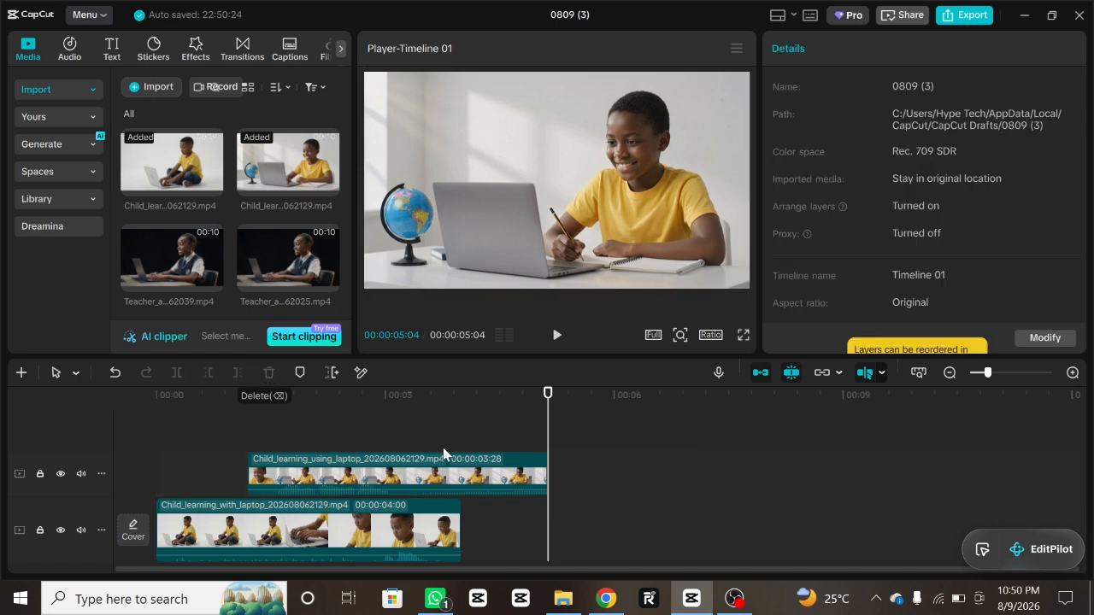
Step: Play the layered clips from the start of the timeline to check the overlap
{"action": "left_click", "coordinate": [264, 400]}
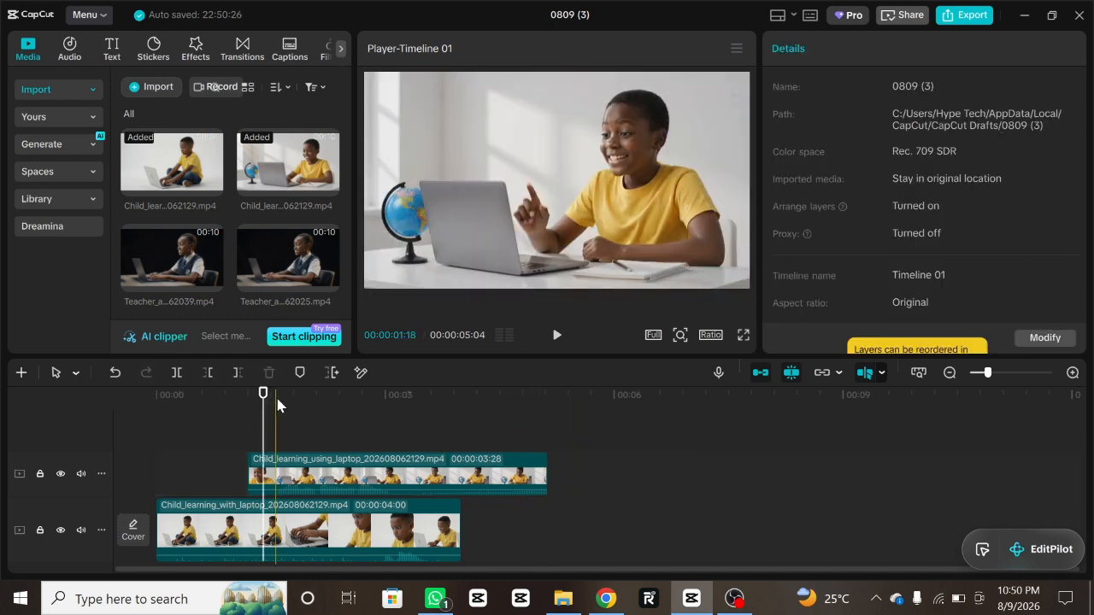
{"action": "left_click_drag", "start_coordinate": [277, 400], "coordinate": [101, 399]}
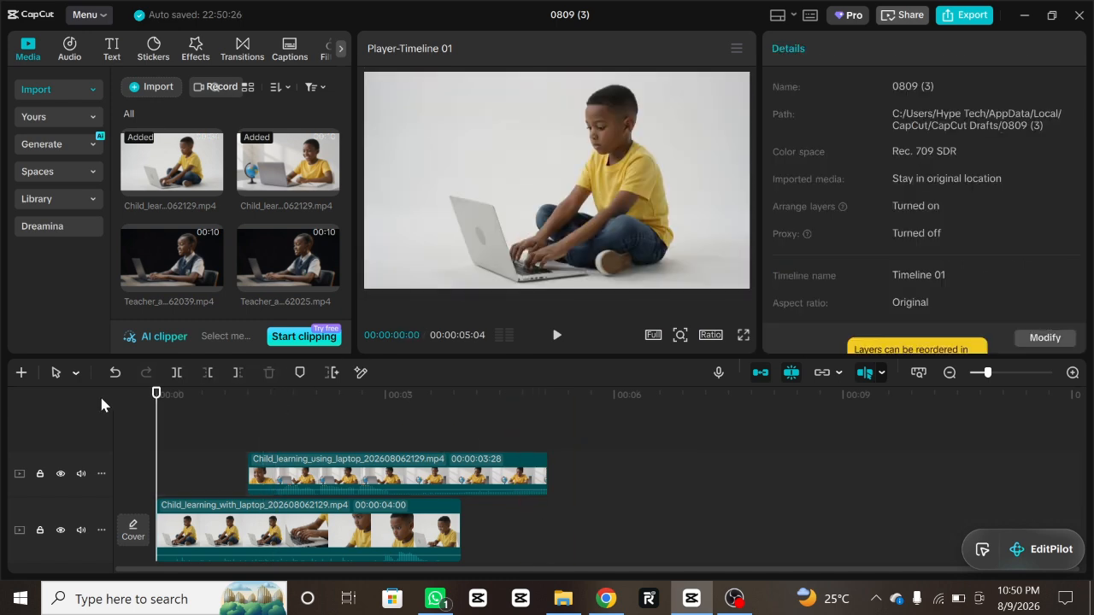
{"action": "left_click", "coordinate": [557, 334]}
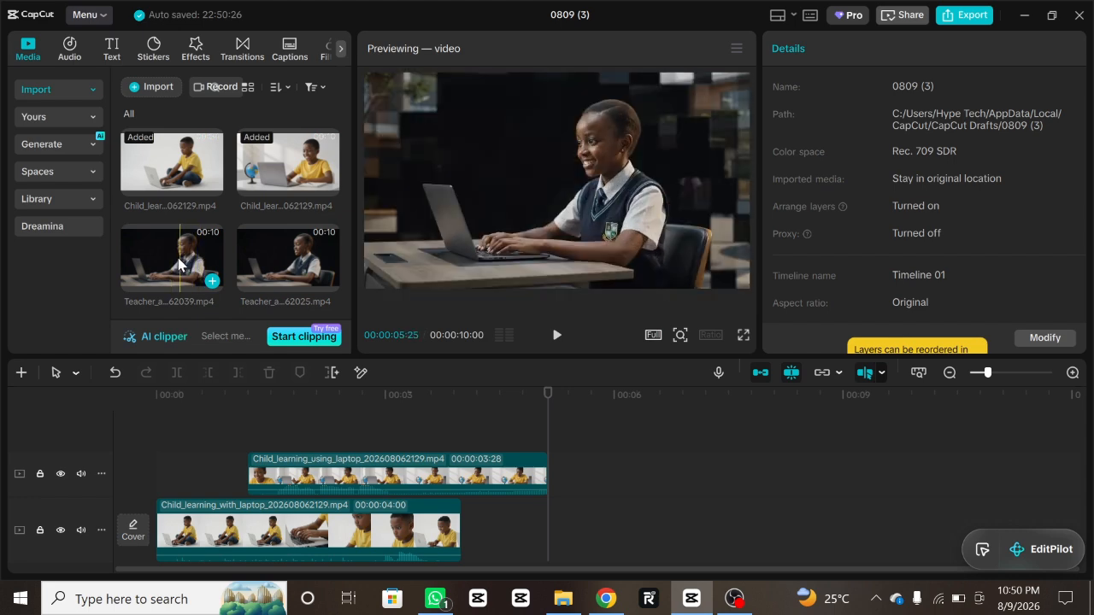
Step: Add Teacher_and_students_on_campus_202608062039.mp4 after the main-track clip and split it at 00:00:10:02
{"action": "left_click_drag", "start_coordinate": [178, 263], "coordinate": [465, 531]}
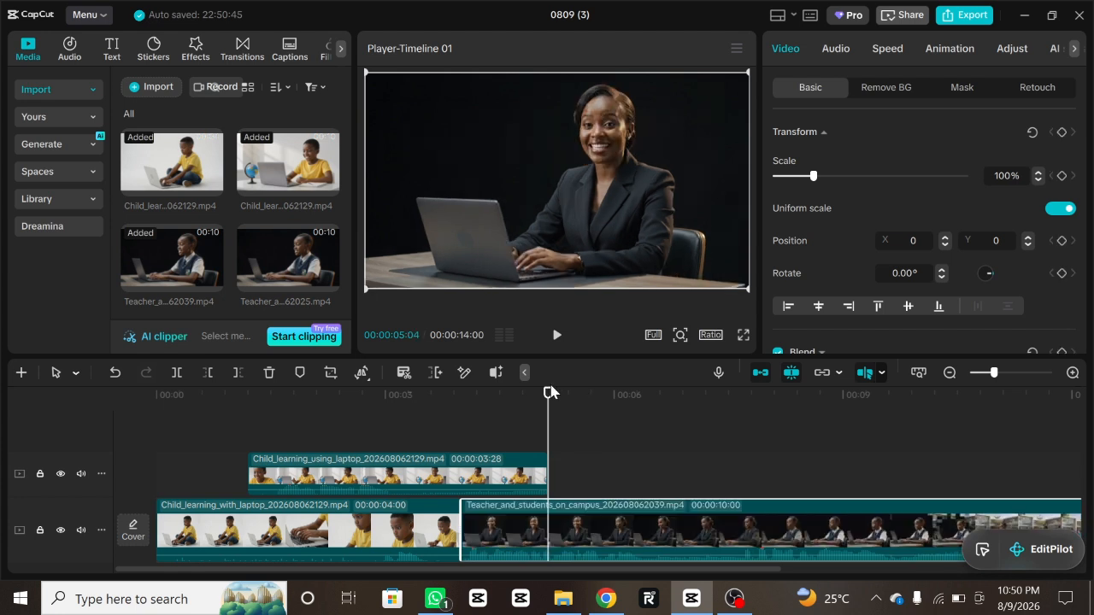
{"action": "left_click_drag", "start_coordinate": [547, 400], "coordinate": [925, 426]}
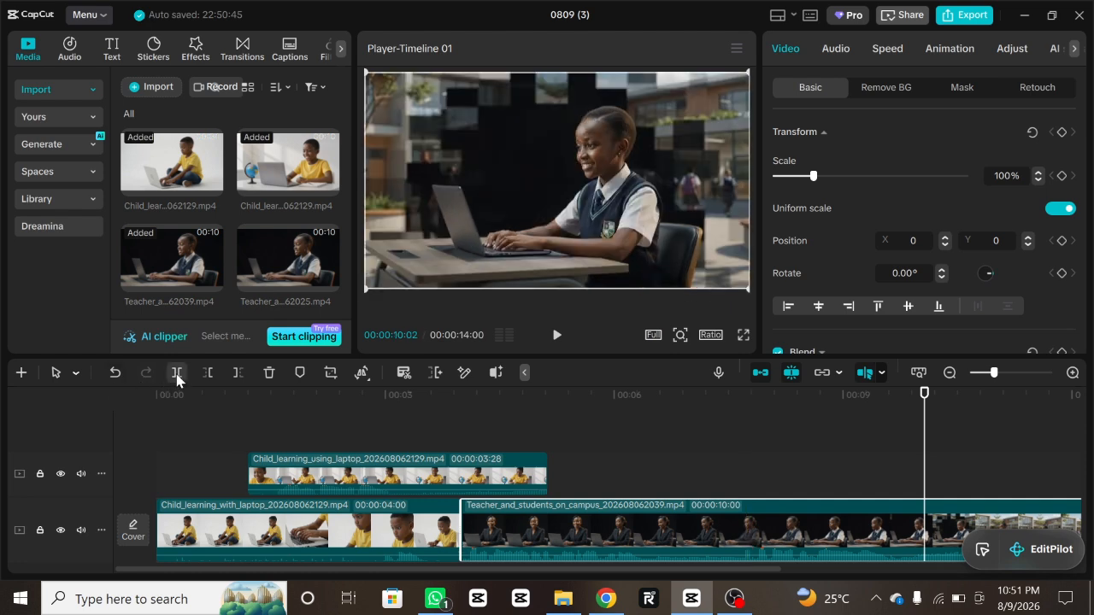
{"action": "left_click", "coordinate": [177, 374]}
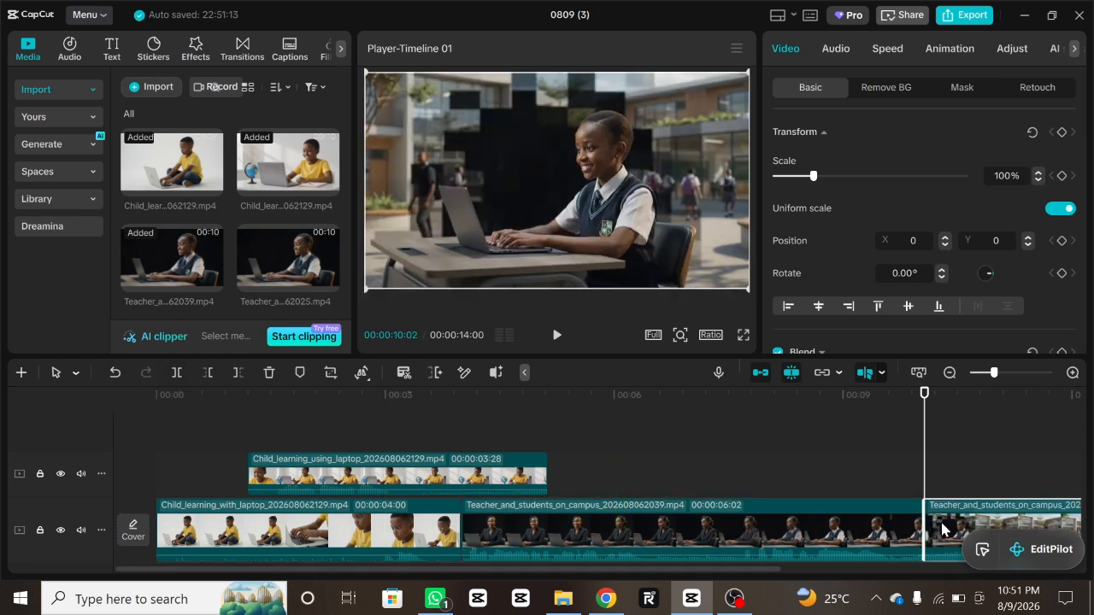
Step: Rearrange the timeline so both Child_learning clips sit between the two parts of the Teacher_and_students_on_campus clip
{"action": "left_click_drag", "start_coordinate": [859, 530], "coordinate": [89, 509]}
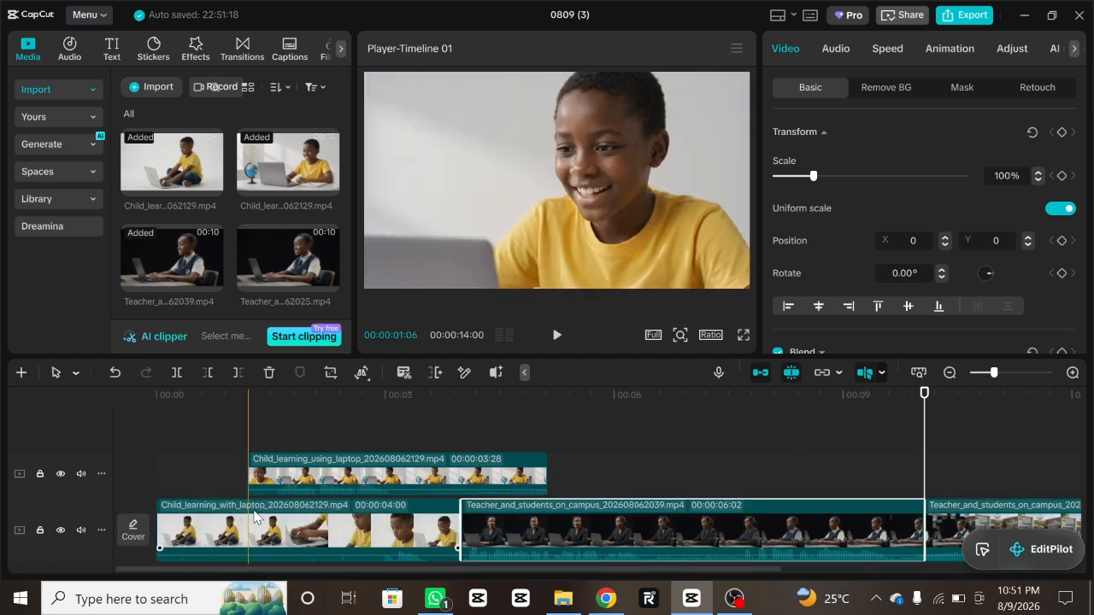
{"action": "left_click_drag", "start_coordinate": [187, 416], "coordinate": [309, 561]}
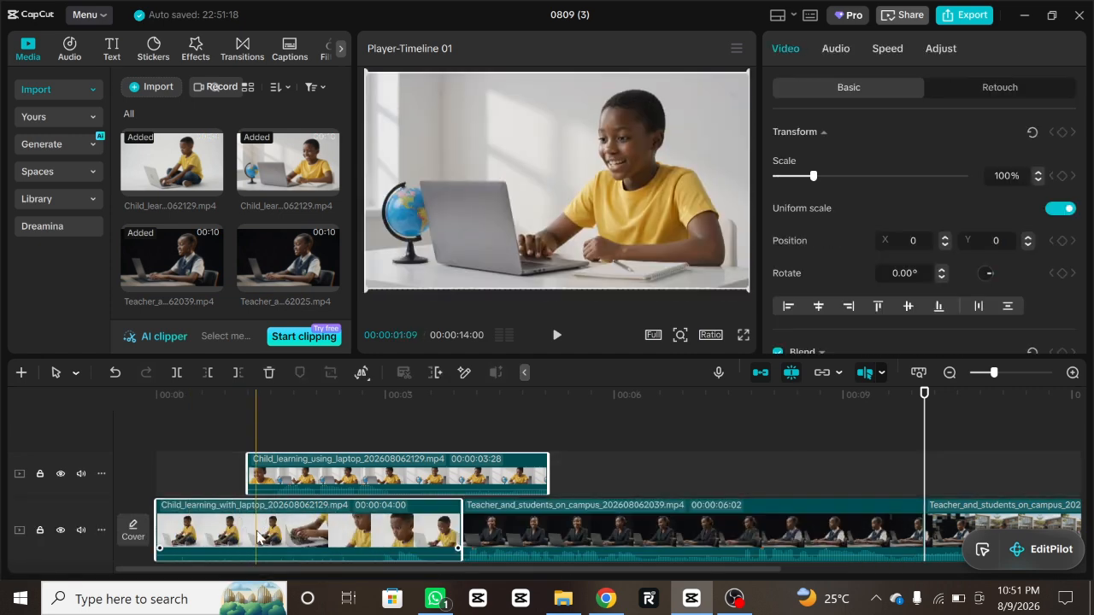
{"action": "left_click_drag", "start_coordinate": [255, 522], "coordinate": [661, 529]}
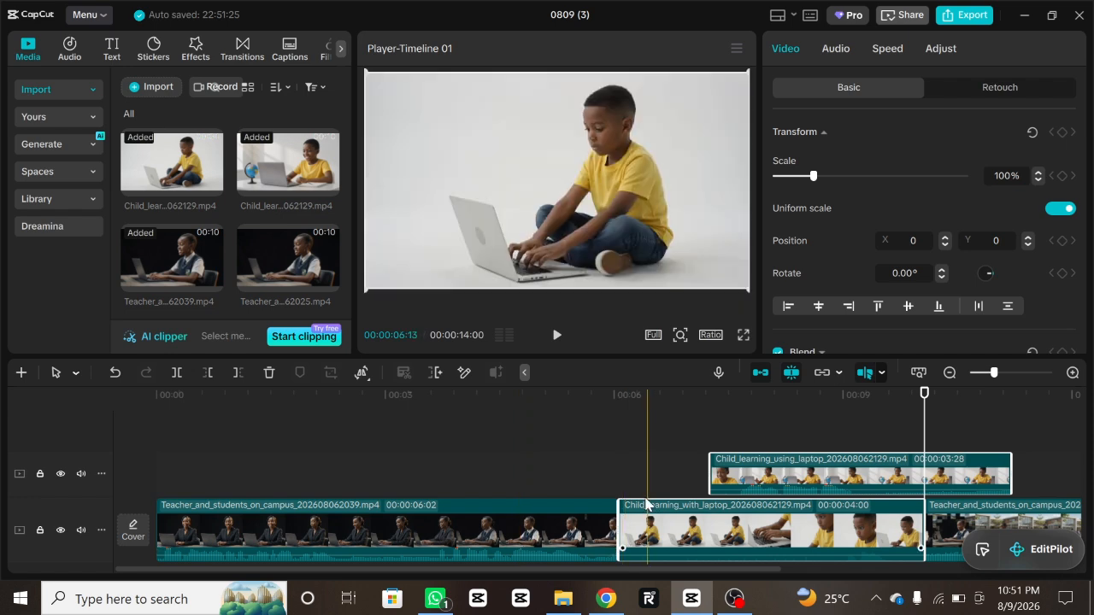
Step: Play the rearranged sequence from the beginning to check the clip order
{"action": "left_click_drag", "start_coordinate": [403, 400], "coordinate": [76, 418]}
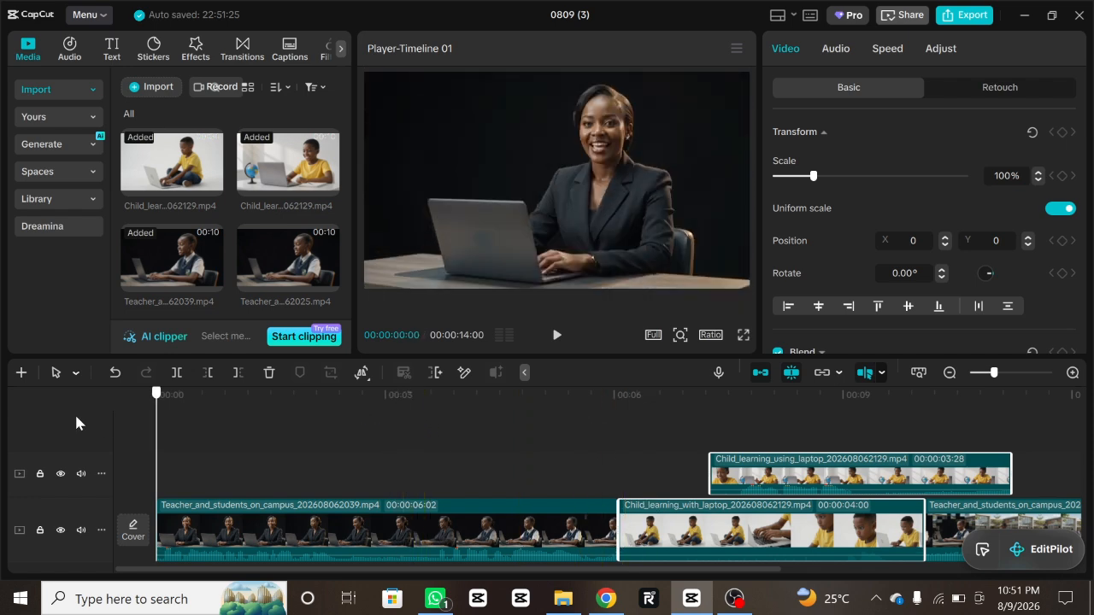
{"action": "key", "text": "space"}
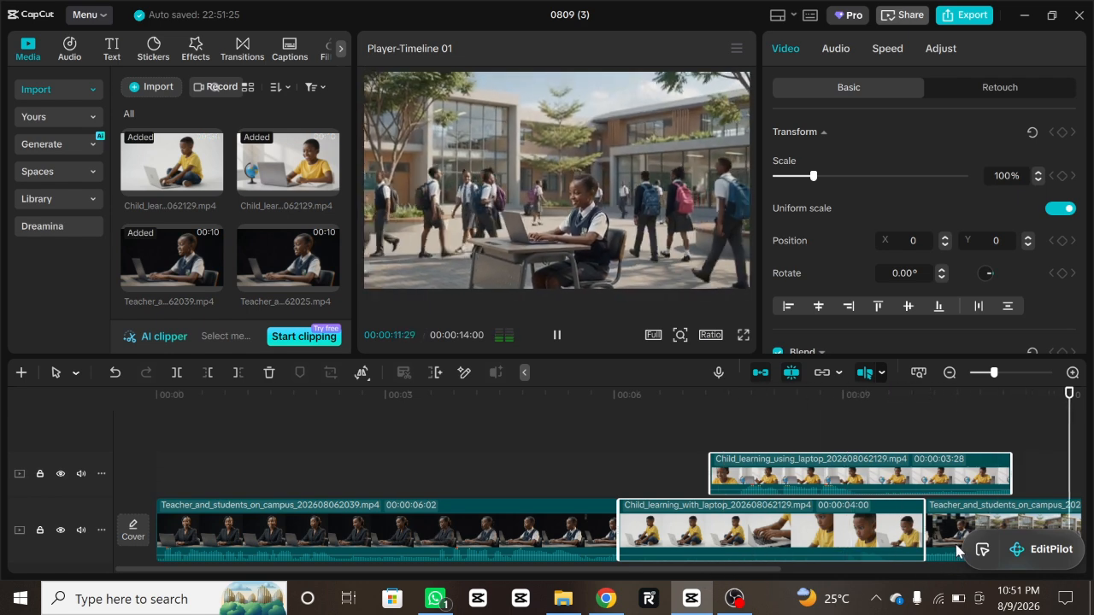
{"action": "left_click", "coordinate": [823, 549]}
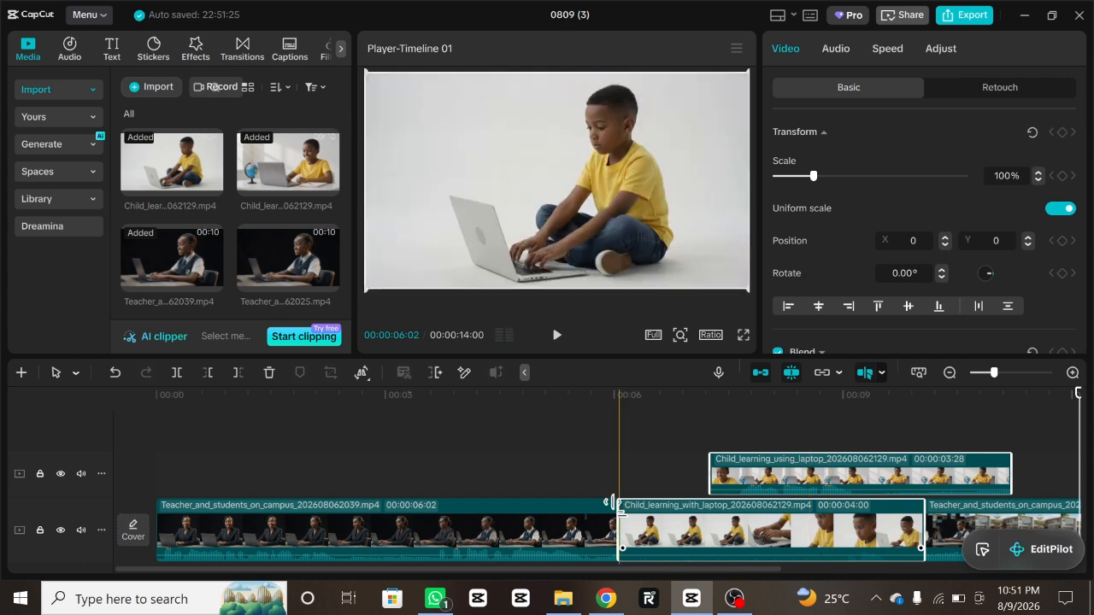
Step: Examine the upper layer clip, the main-track clips and the cuts between them along the timeline
{"action": "left_click_drag", "start_coordinate": [995, 373], "coordinate": [991, 374]}
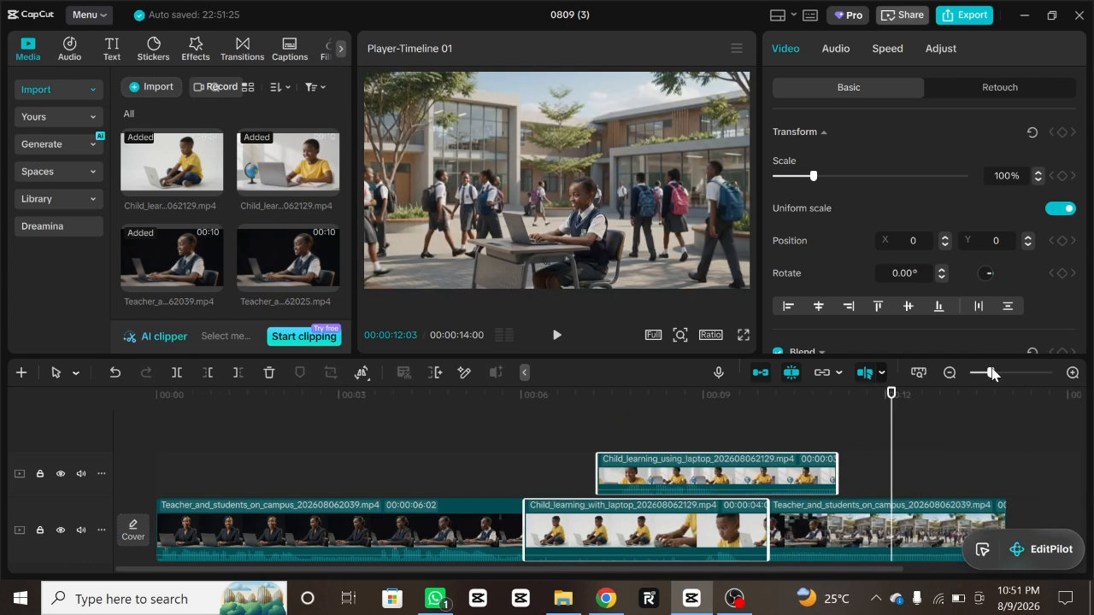
{"action": "left_click", "coordinate": [681, 487]}
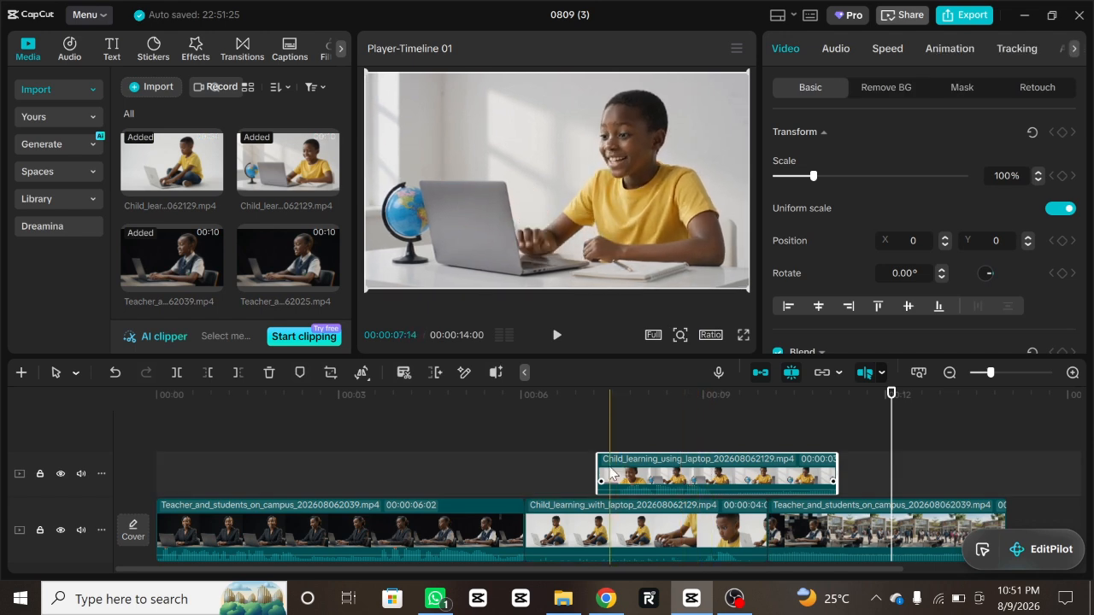
{"action": "key", "text": "space"}
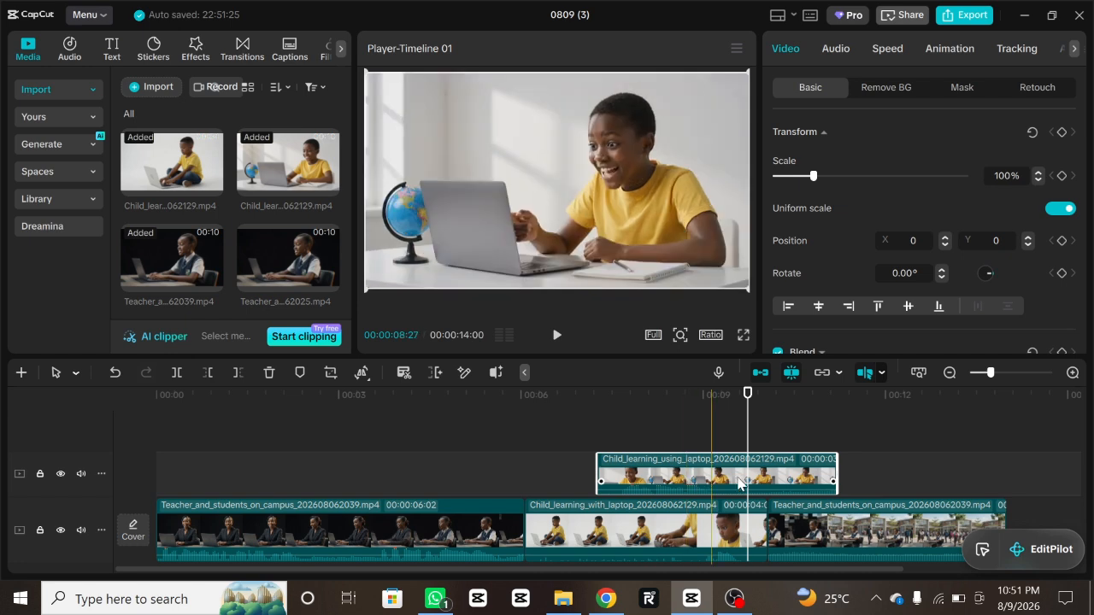
{"action": "scroll", "coordinate": [968, 195], "scroll_direction": "down", "scroll_amount": 3}
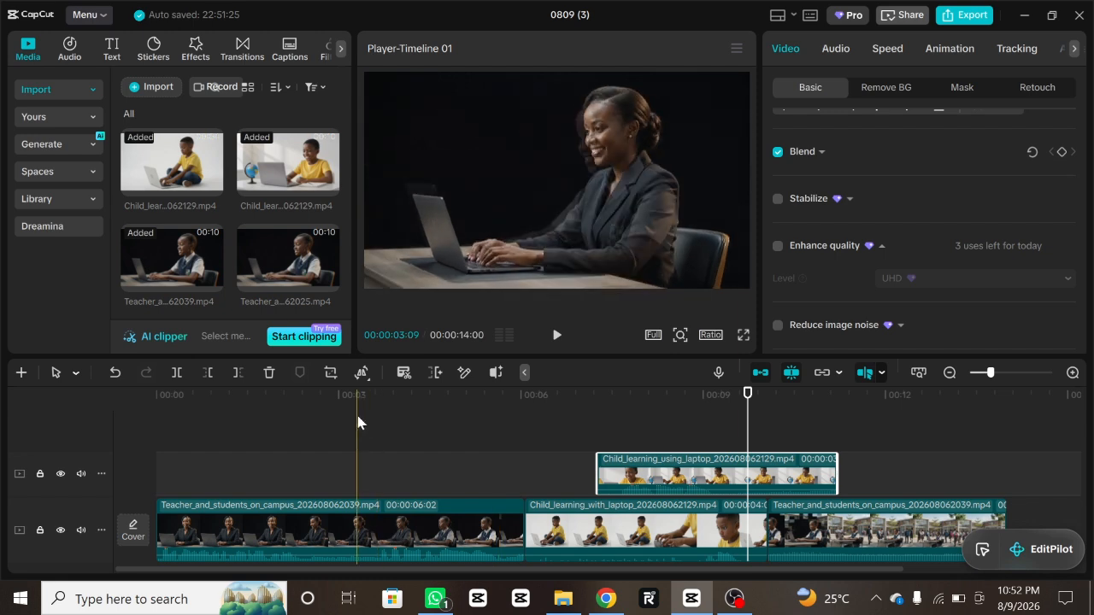
{"action": "left_click_drag", "start_coordinate": [340, 402], "coordinate": [896, 513]}
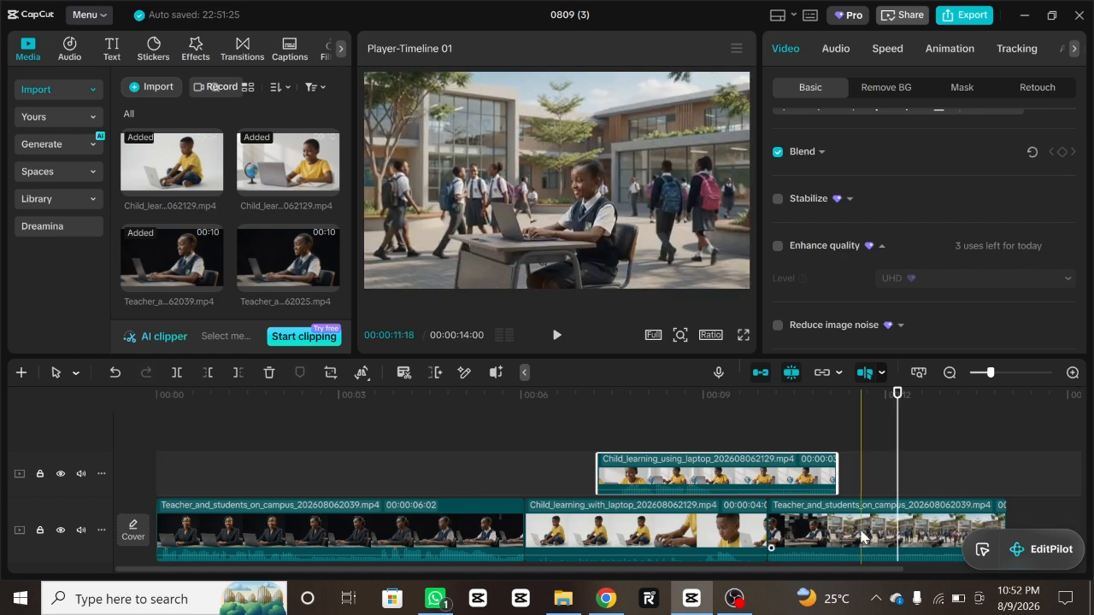
{"action": "left_click", "coordinate": [450, 538]}
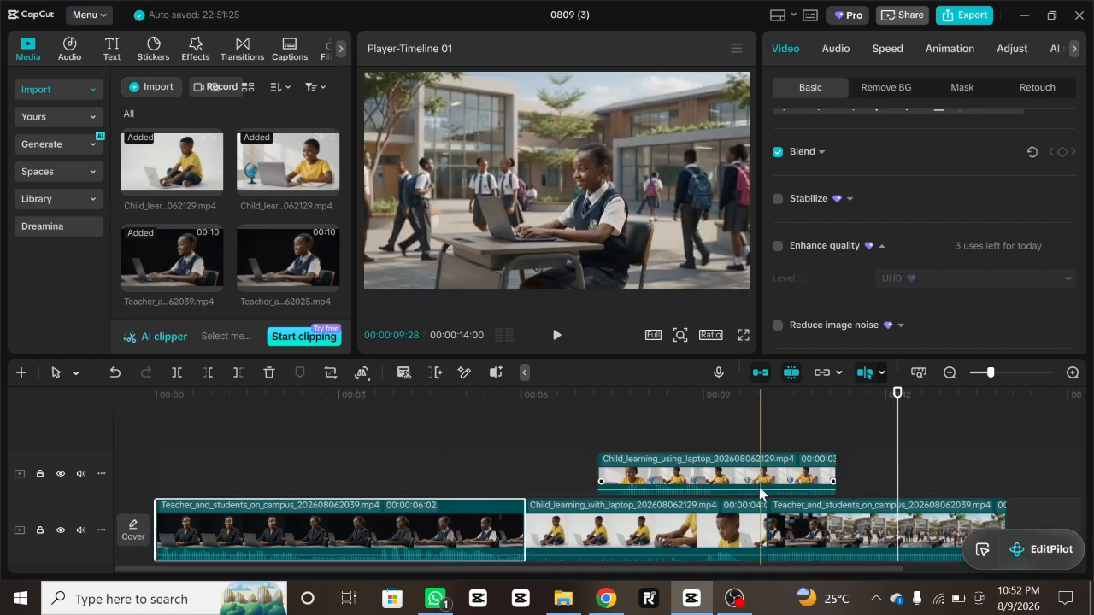
{"action": "left_click", "coordinate": [757, 482]}
{"action": "left_click", "coordinate": [666, 521]}
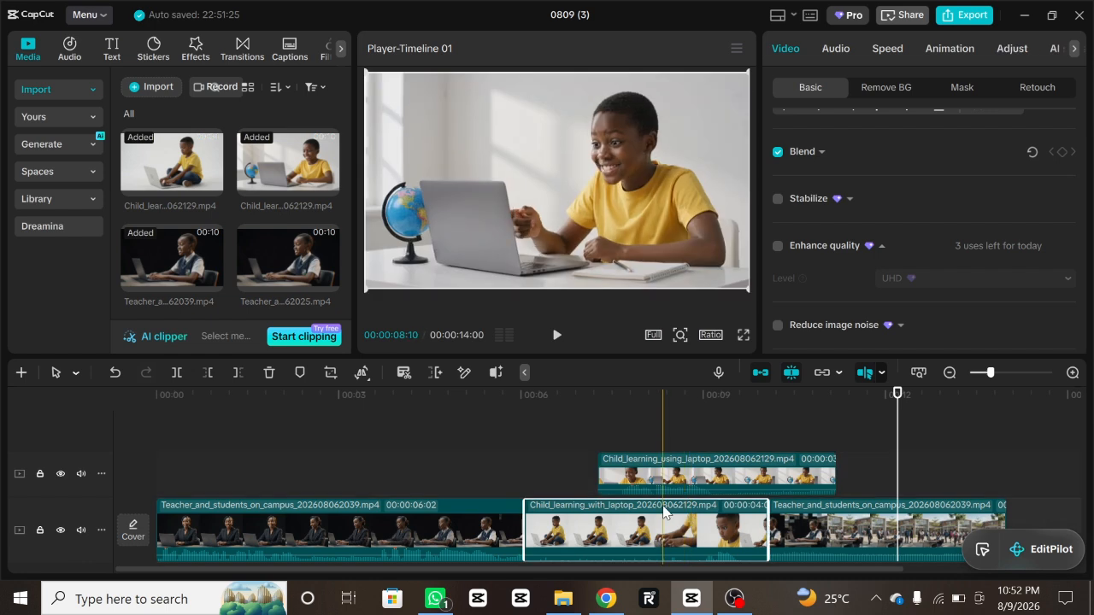
{"action": "left_click_drag", "start_coordinate": [481, 415], "coordinate": [438, 452]}
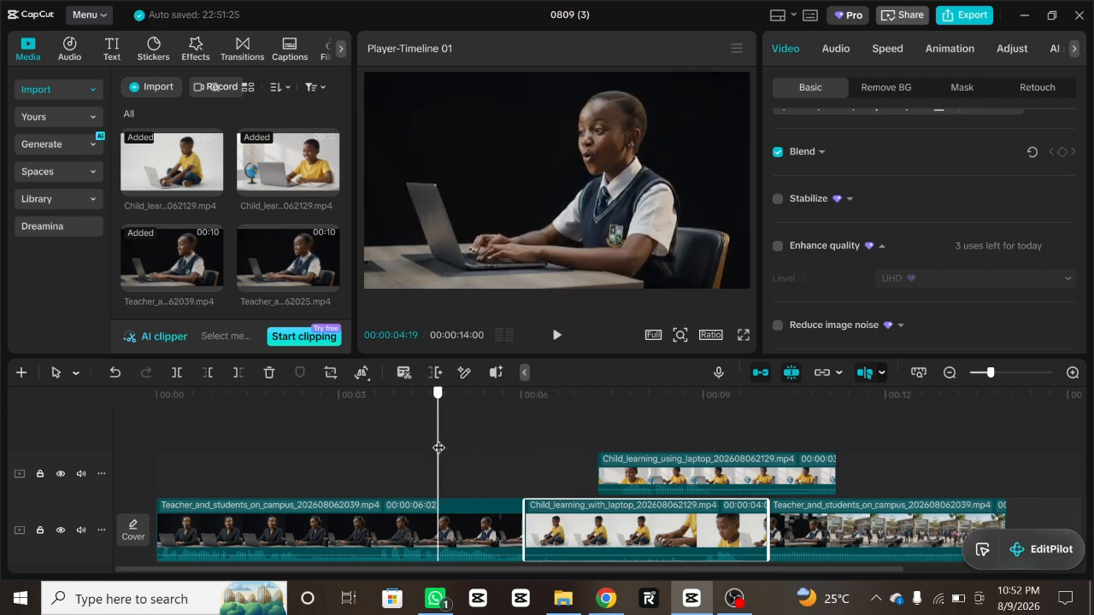
Step: Move both Child_learning clips and the second Teacher_and_students_on_campus part together onto upper layers, starting at 00:00:05:09 to overlap the end of the first clip
{"action": "left_click", "coordinate": [241, 48]}
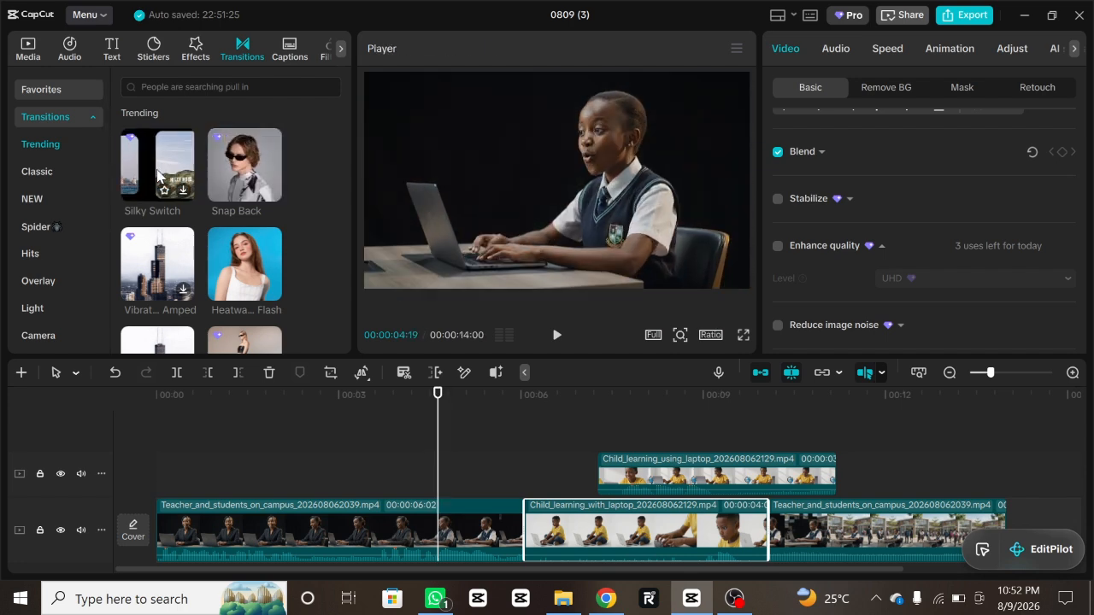
{"action": "left_click", "coordinate": [170, 86]}
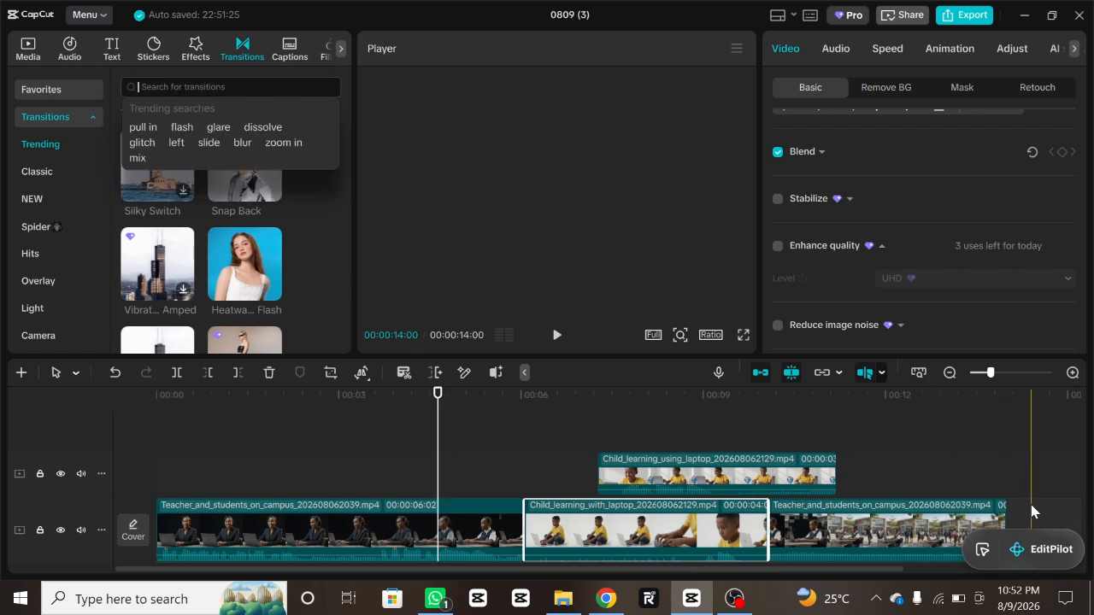
{"action": "left_click_drag", "start_coordinate": [1033, 506], "coordinate": [592, 429]}
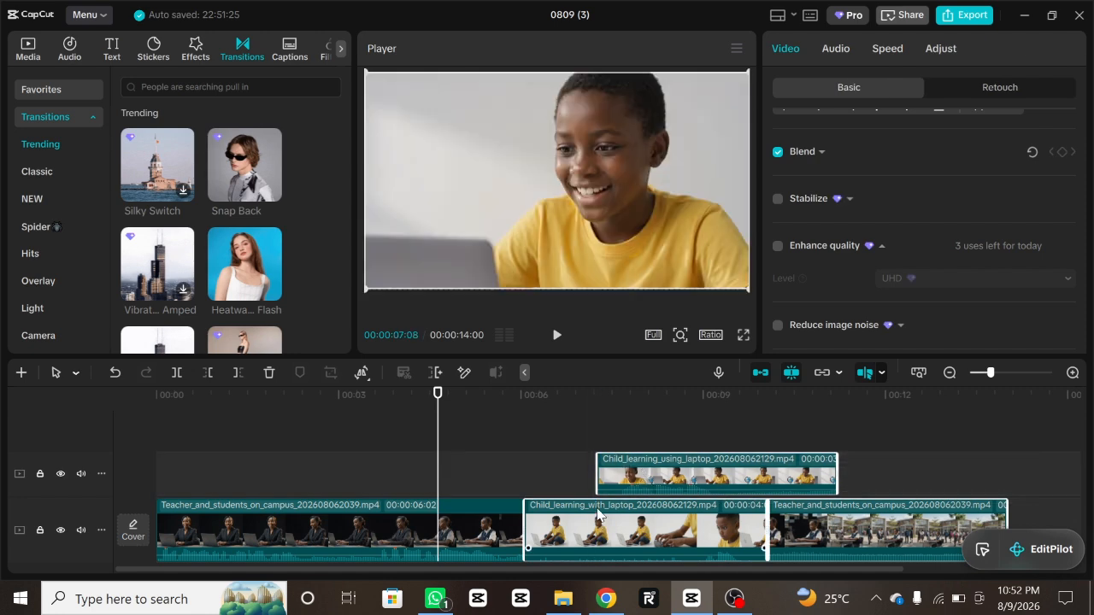
{"action": "left_click_drag", "start_coordinate": [597, 513], "coordinate": [549, 453]}
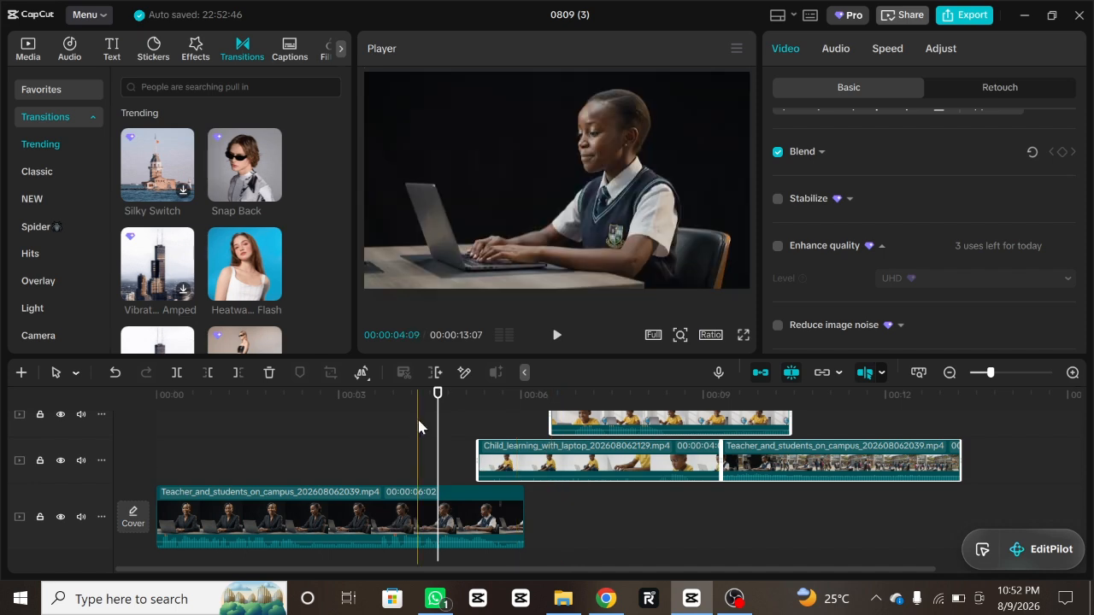
Step: Select the Child_learning_with_laptop clip, place the playhead at 00:00:05:12 and show the clip's Blend settings
{"action": "left_click_drag", "start_coordinate": [437, 395], "coordinate": [731, 423]}
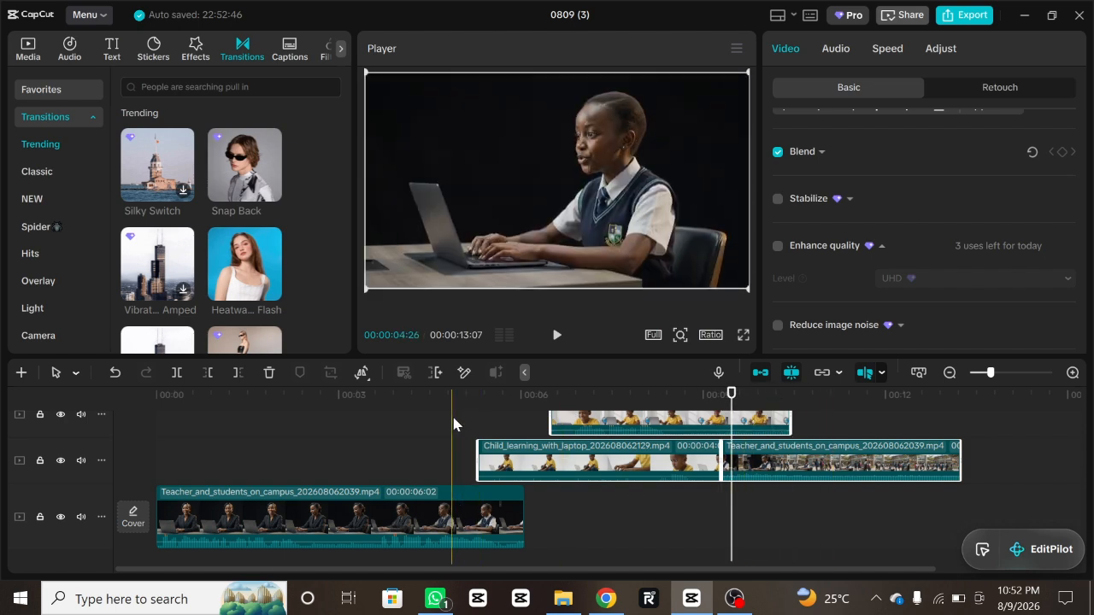
{"action": "left_click", "coordinate": [501, 446]}
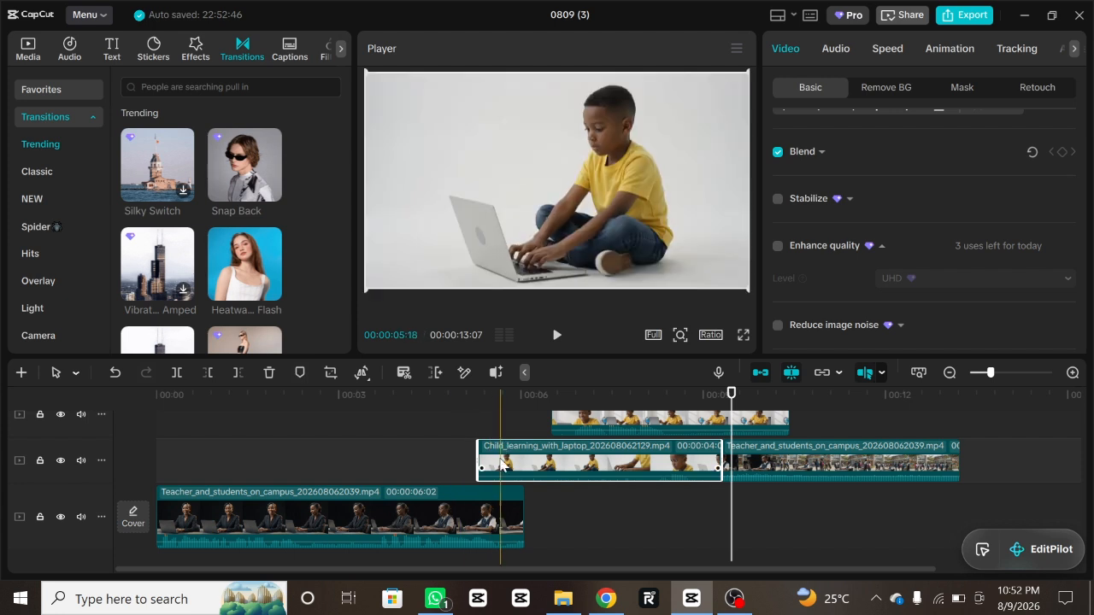
{"action": "left_click", "coordinate": [478, 402]}
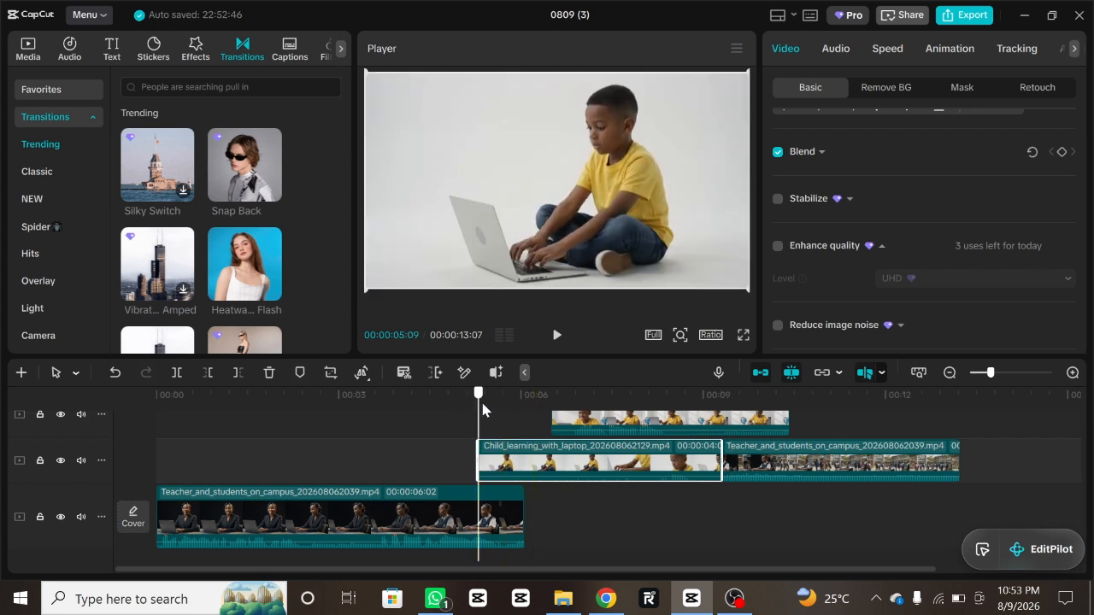
{"action": "left_click", "coordinate": [484, 405]}
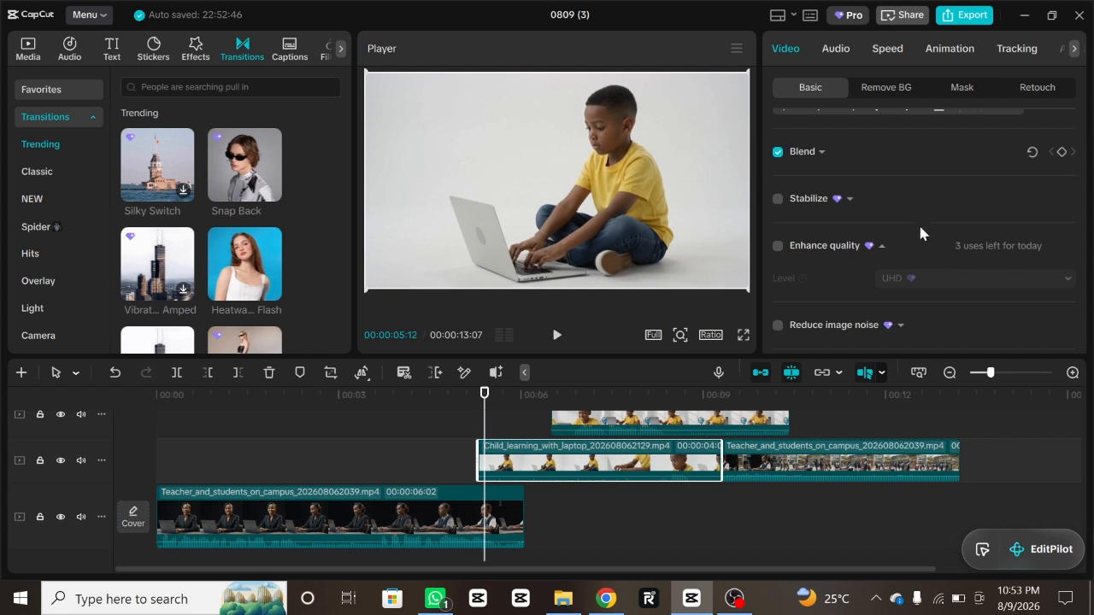
{"action": "left_click", "coordinate": [822, 155]}
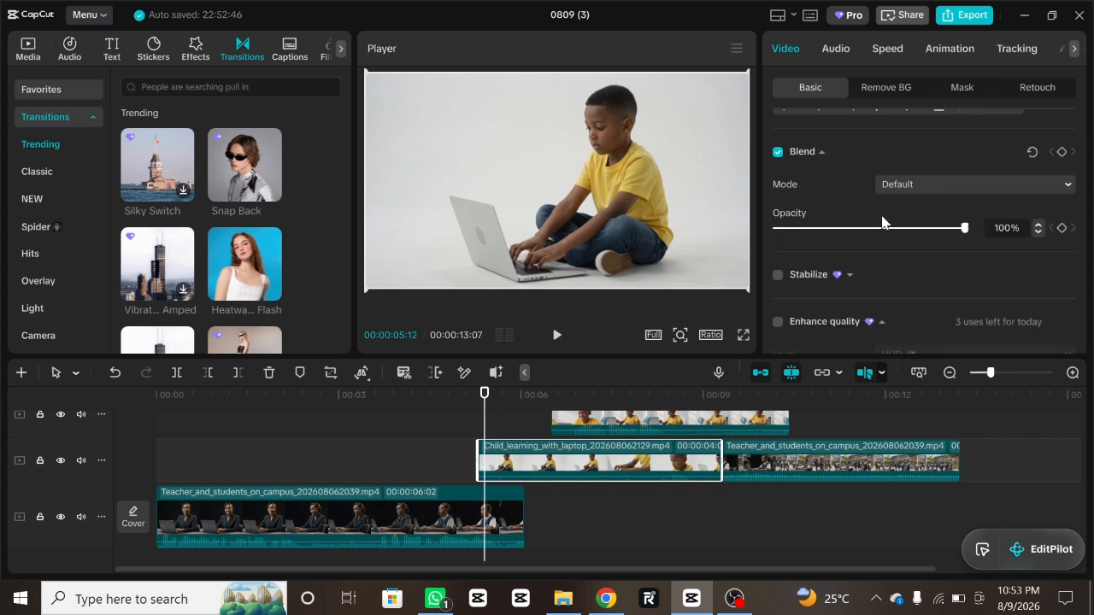
{"action": "scroll", "coordinate": [885, 205], "scroll_direction": "up", "scroll_amount": 3}
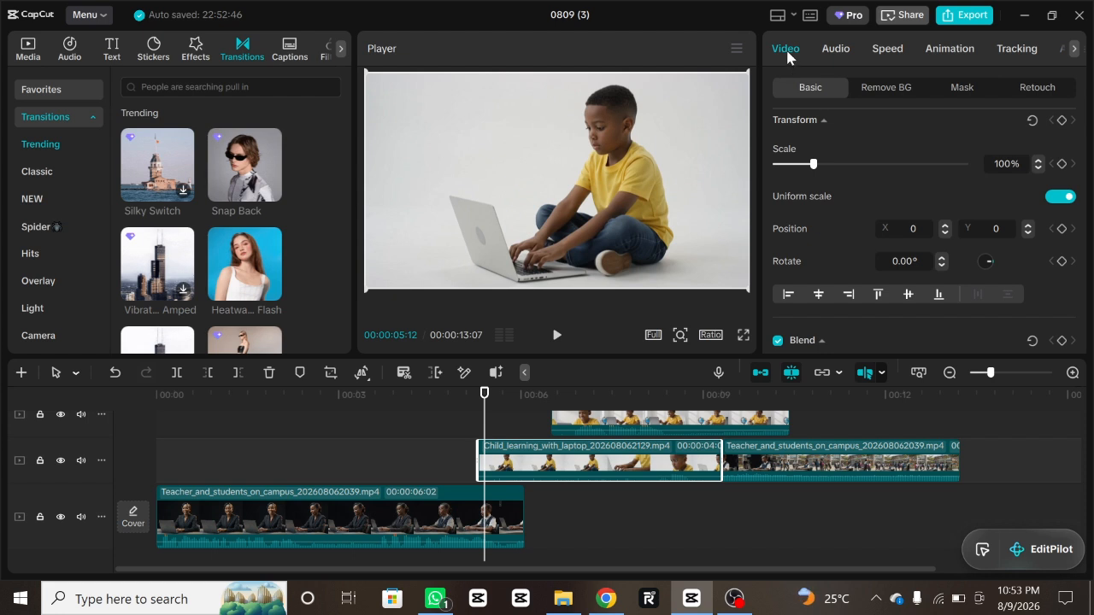
{"action": "scroll", "coordinate": [921, 185], "scroll_direction": "down", "scroll_amount": 3}
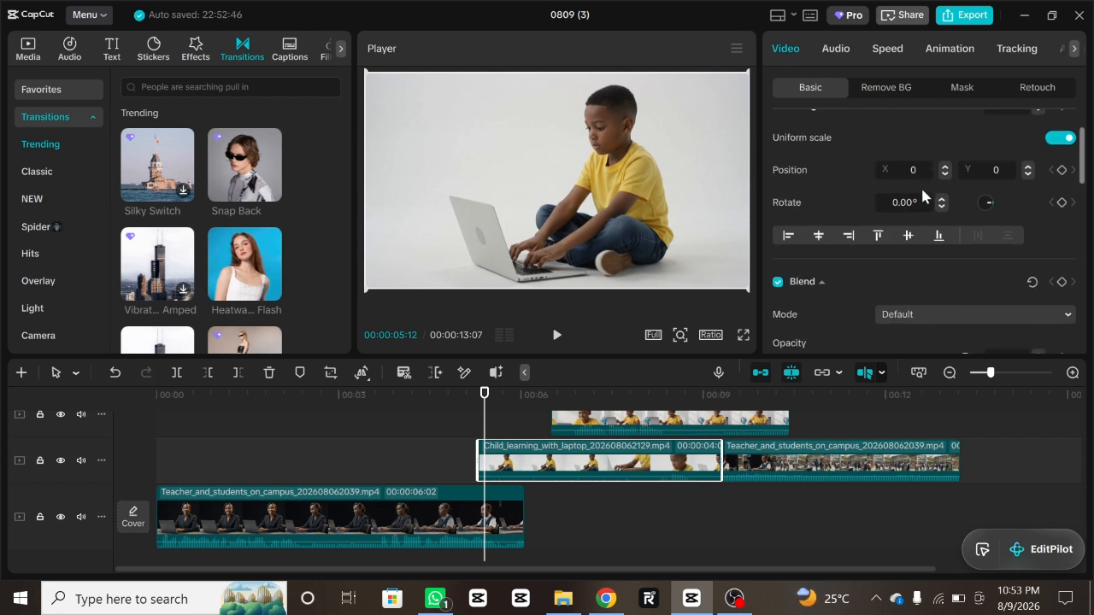
{"action": "scroll", "coordinate": [934, 182], "scroll_direction": "down", "scroll_amount": 3}
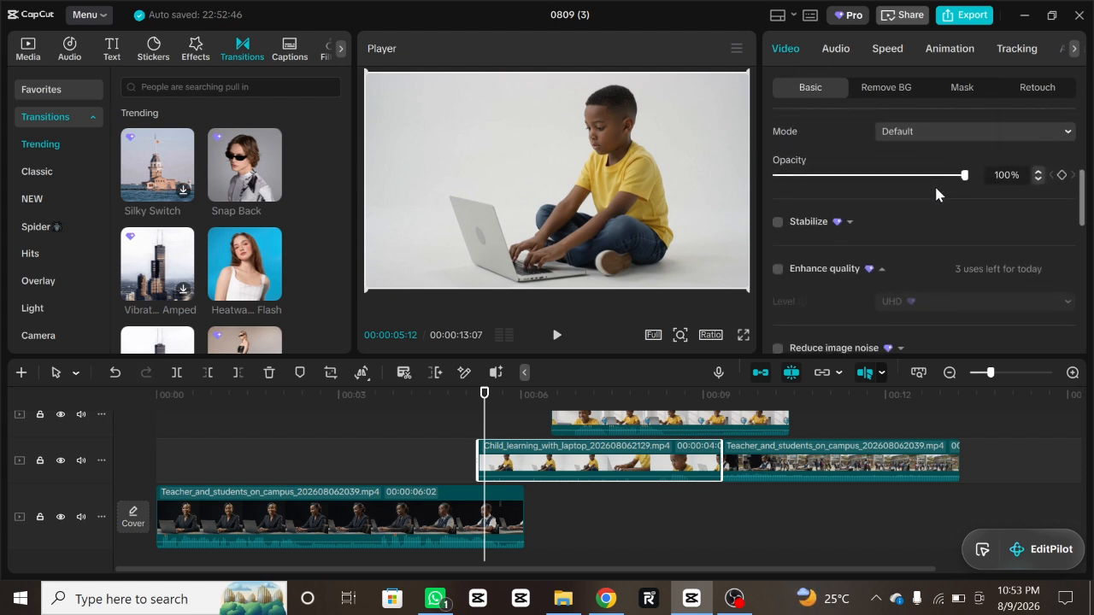
{"action": "scroll", "coordinate": [927, 182], "scroll_direction": "up", "scroll_amount": 2}
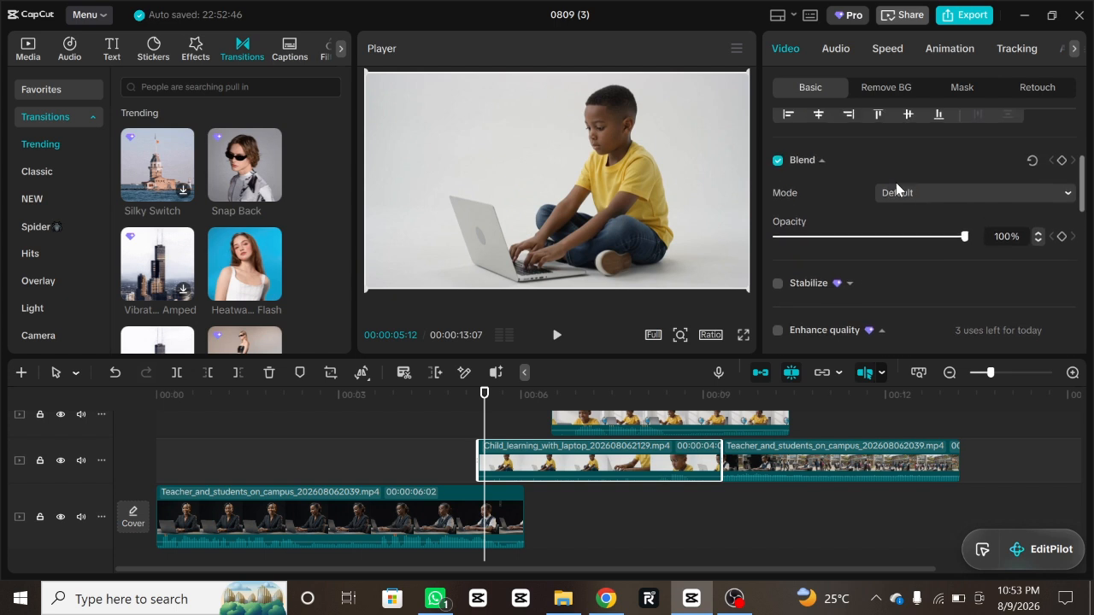
{"action": "left_click", "coordinate": [819, 163]}
{"action": "left_click", "coordinate": [819, 162]}
{"action": "left_click", "coordinate": [818, 162]}
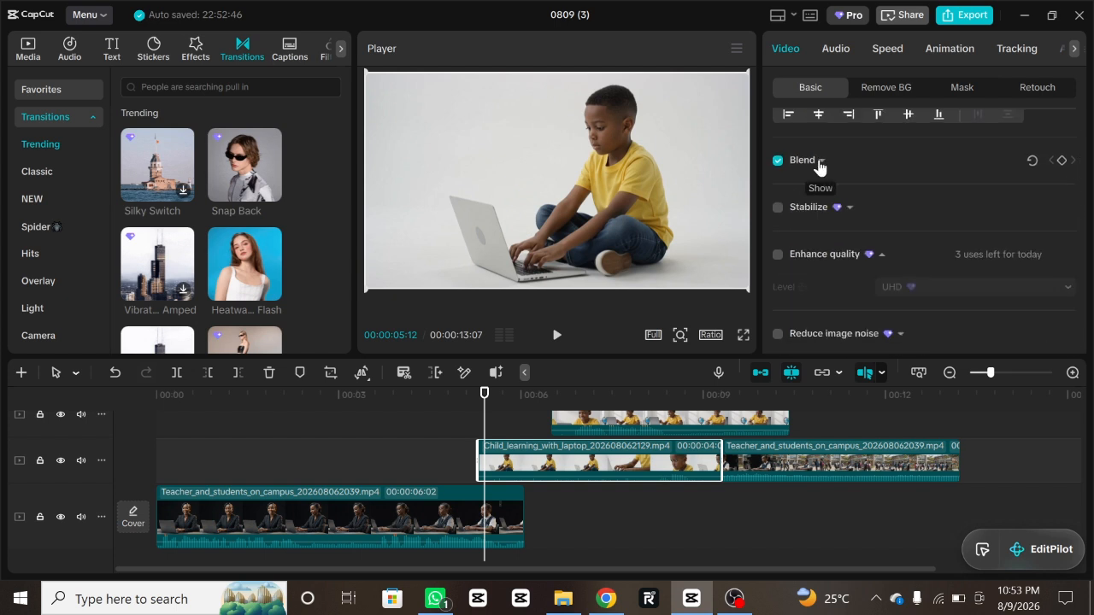
{"action": "left_click", "coordinate": [819, 162]}
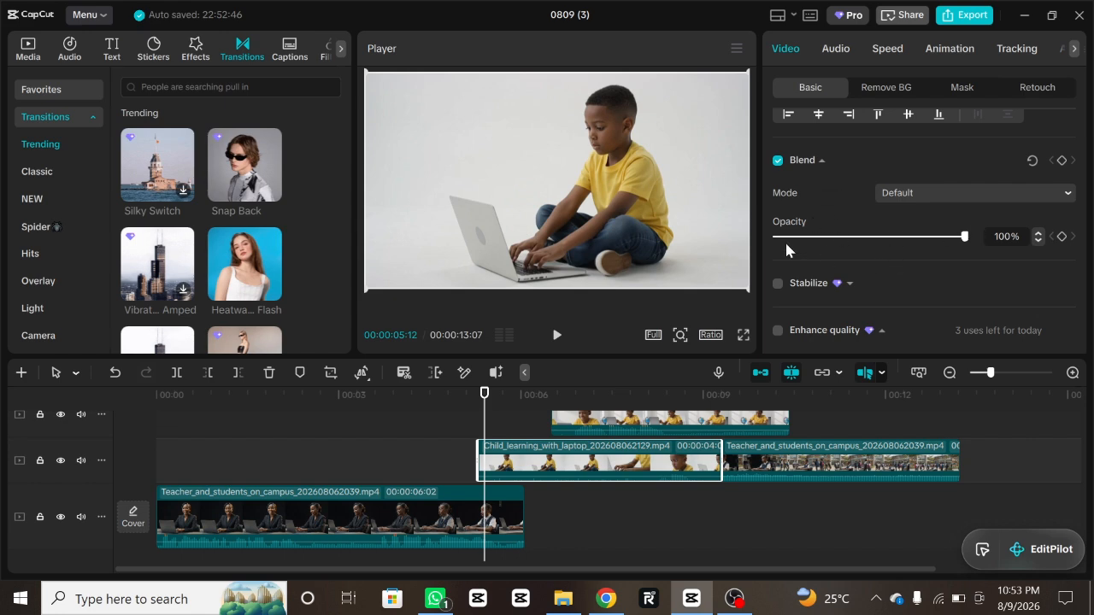
Step: Fade in the Child_learning_with_laptop clip with opacity keyframes of 0% at 00:00:05:12 and 100% at 00:00:05:28
{"action": "left_click_drag", "start_coordinate": [965, 239], "coordinate": [650, 255]}
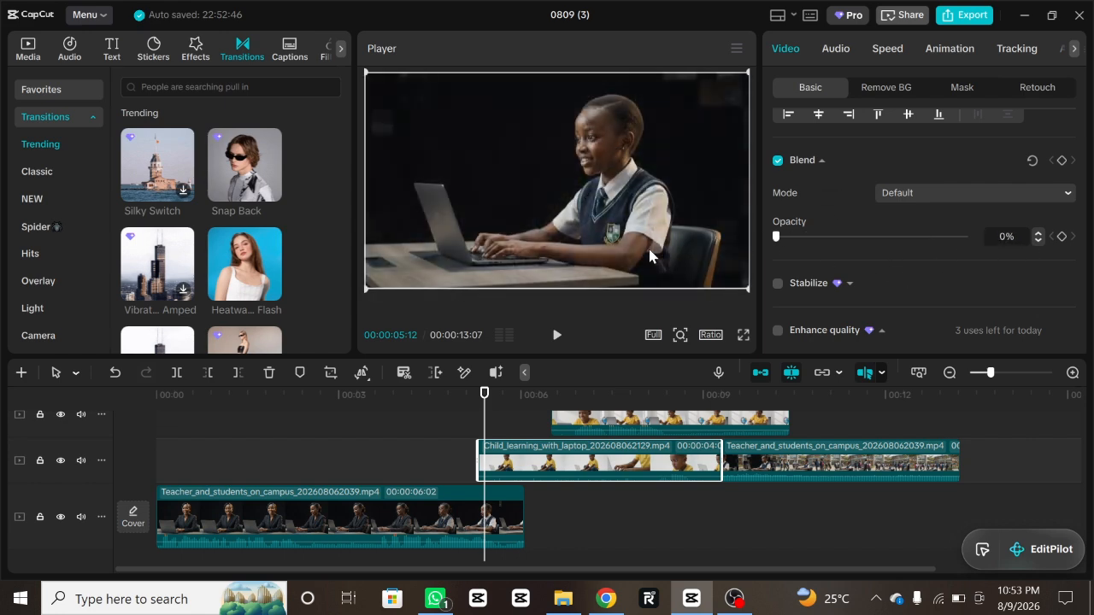
{"action": "left_click", "coordinate": [1062, 237]}
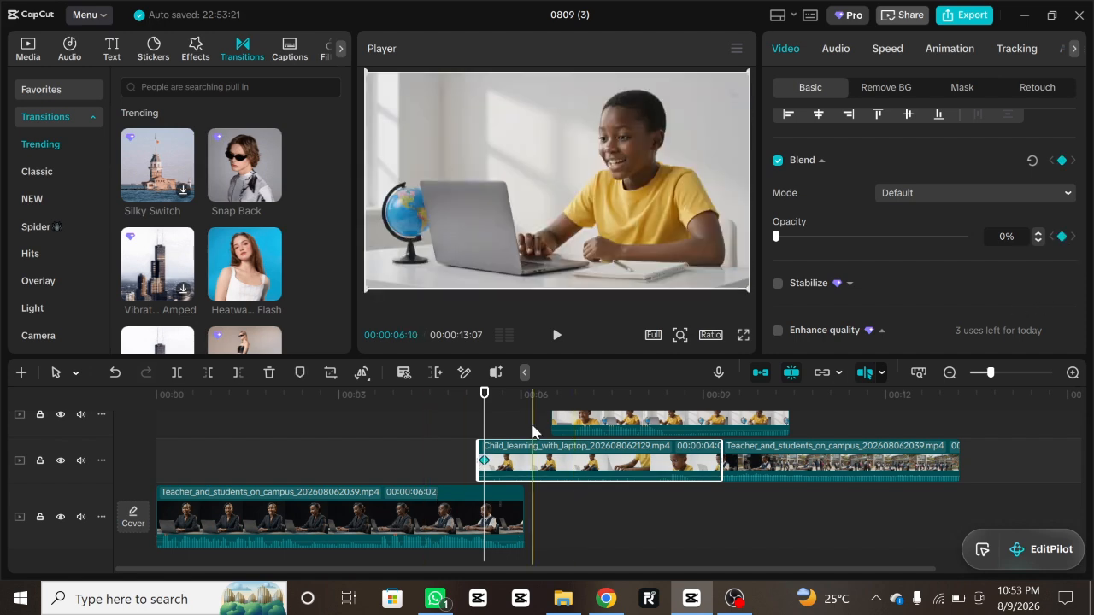
{"action": "left_click_drag", "start_coordinate": [485, 400], "coordinate": [518, 410]}
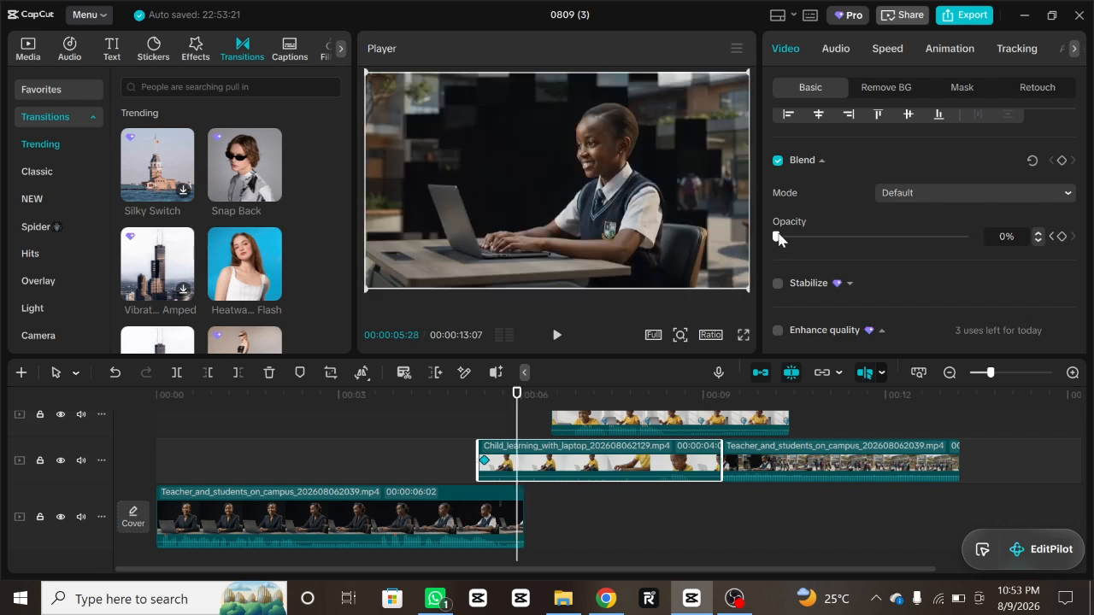
{"action": "left_click_drag", "start_coordinate": [777, 237], "coordinate": [987, 272]}
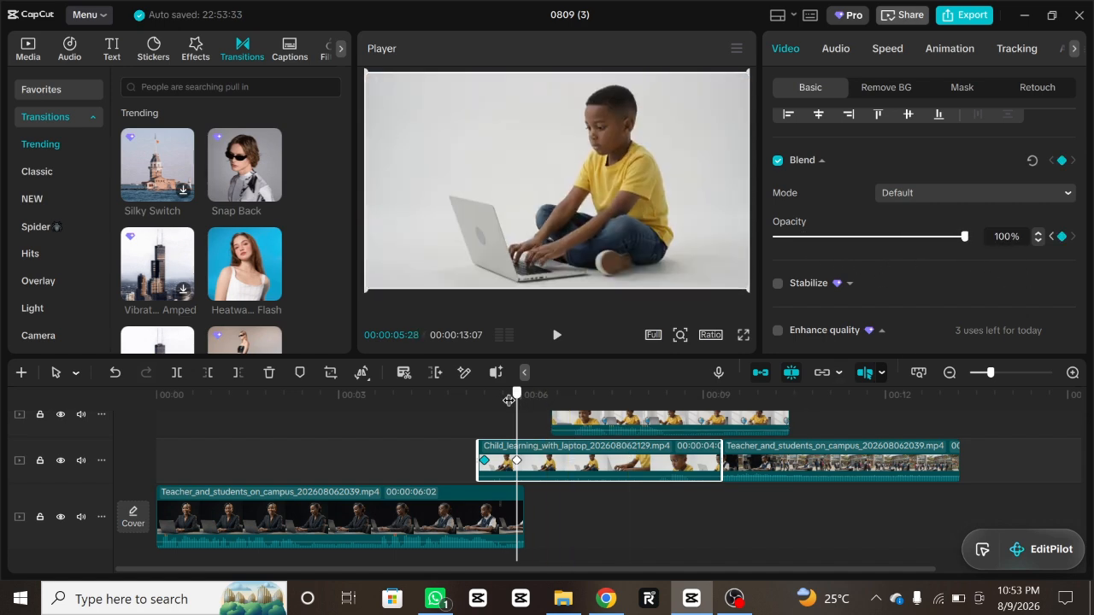
Step: Fade out the Child_learning_using_laptop clip with opacity keyframes of 100% at 00:00:09:14 and 0% at 00:00:10:10
{"action": "left_click_drag", "start_coordinate": [515, 393], "coordinate": [733, 443]}
{"action": "left_click", "coordinate": [761, 422]}
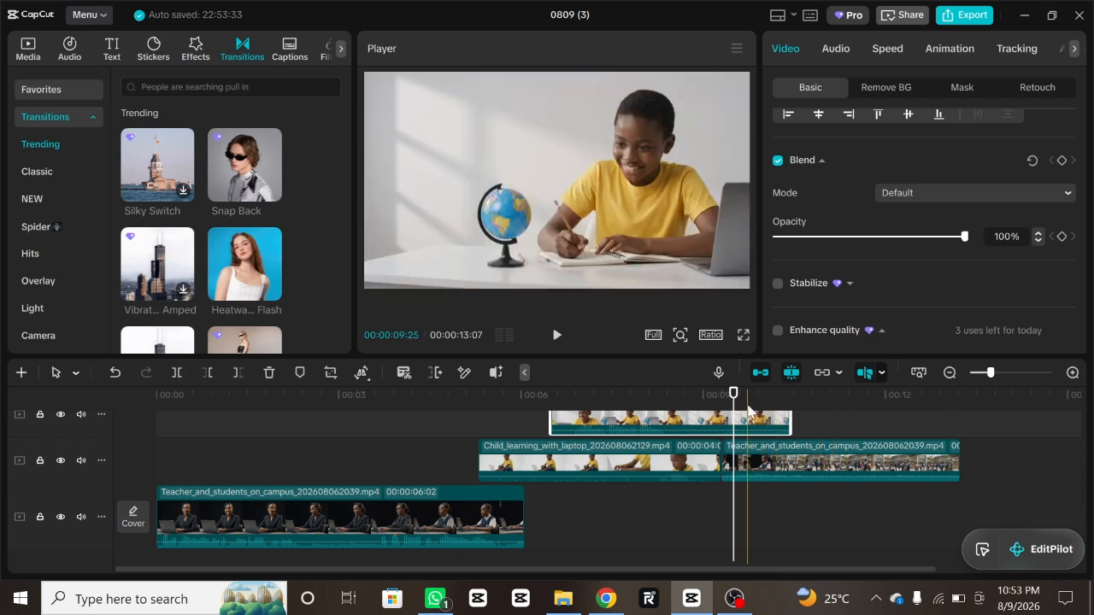
{"action": "left_click", "coordinate": [740, 405]}
{"action": "mouse_move", "coordinate": [741, 405]}
{"action": "left_mouse_down"}
{"action": "mouse_move", "coordinate": [894, 402]}
{"action": "mouse_move", "coordinate": [720, 406]}
{"action": "mouse_move", "coordinate": [732, 413]}
{"action": "left_mouse_up"}
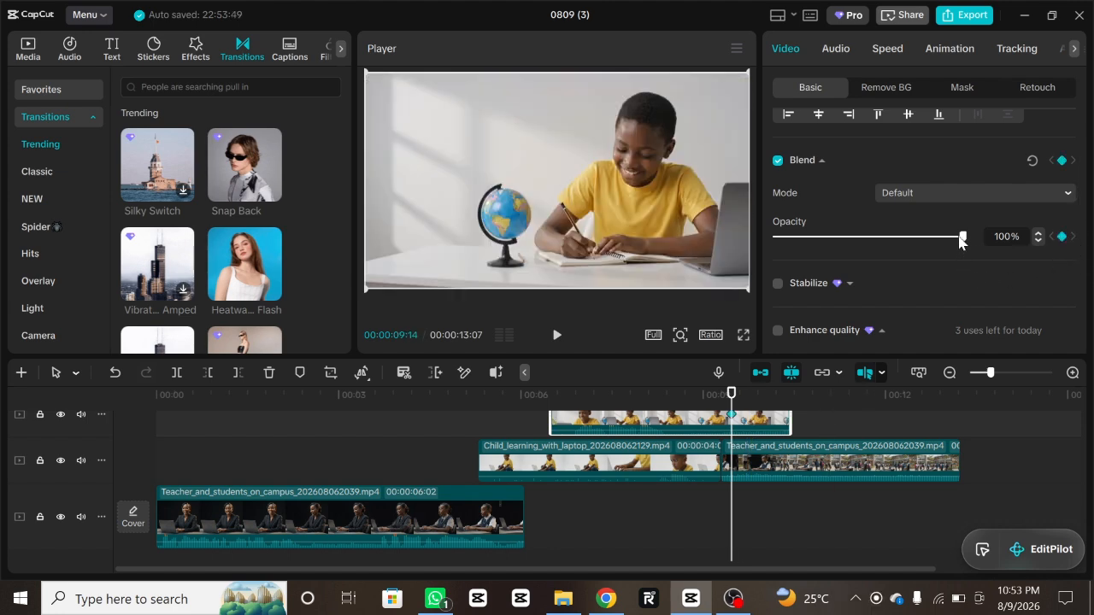
{"action": "left_click_drag", "start_coordinate": [961, 243], "coordinate": [1015, 262]}
{"action": "left_click_drag", "start_coordinate": [731, 396], "coordinate": [785, 404]}
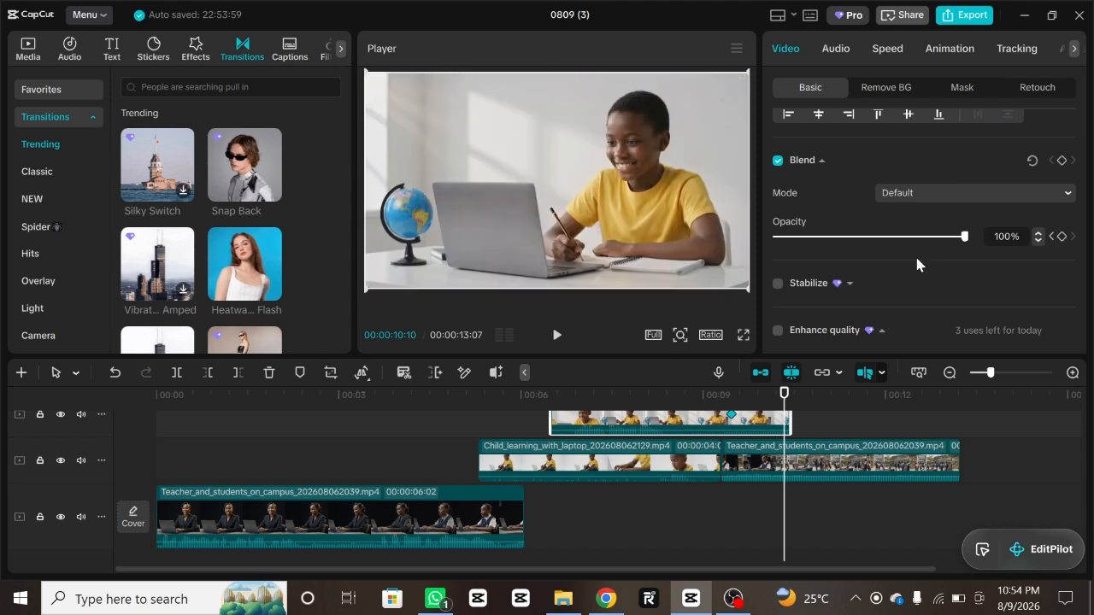
{"action": "left_click_drag", "start_coordinate": [953, 240], "coordinate": [656, 239]}
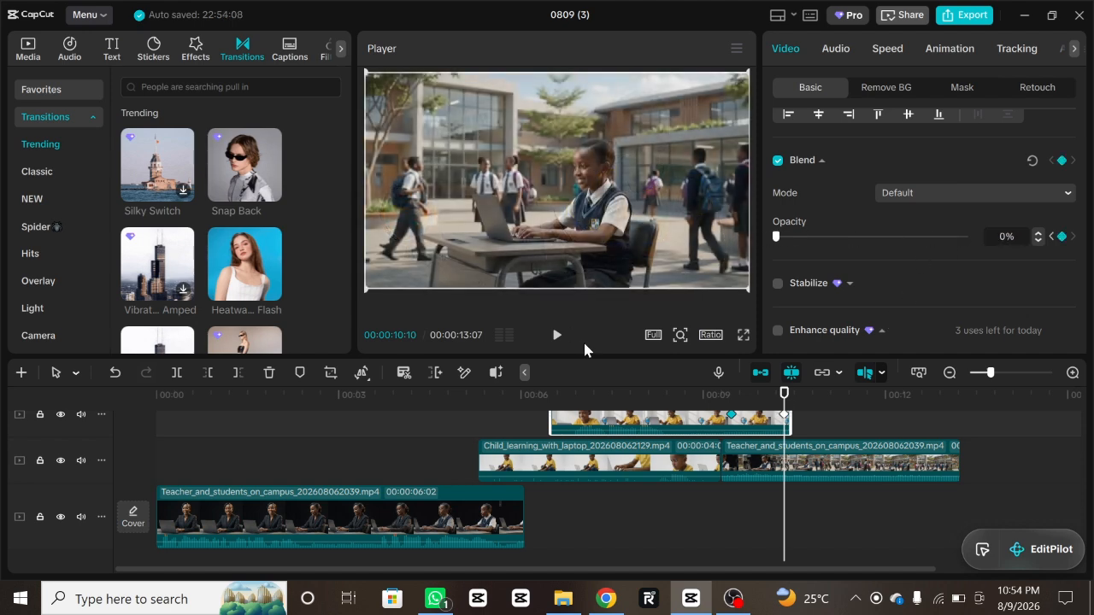
Step: Fade in the Child_learning_using_laptop clip with opacity keyframes of 0% at 00:00:06:15 and 100% at 00:00:06:26
{"action": "left_click", "coordinate": [727, 404]}
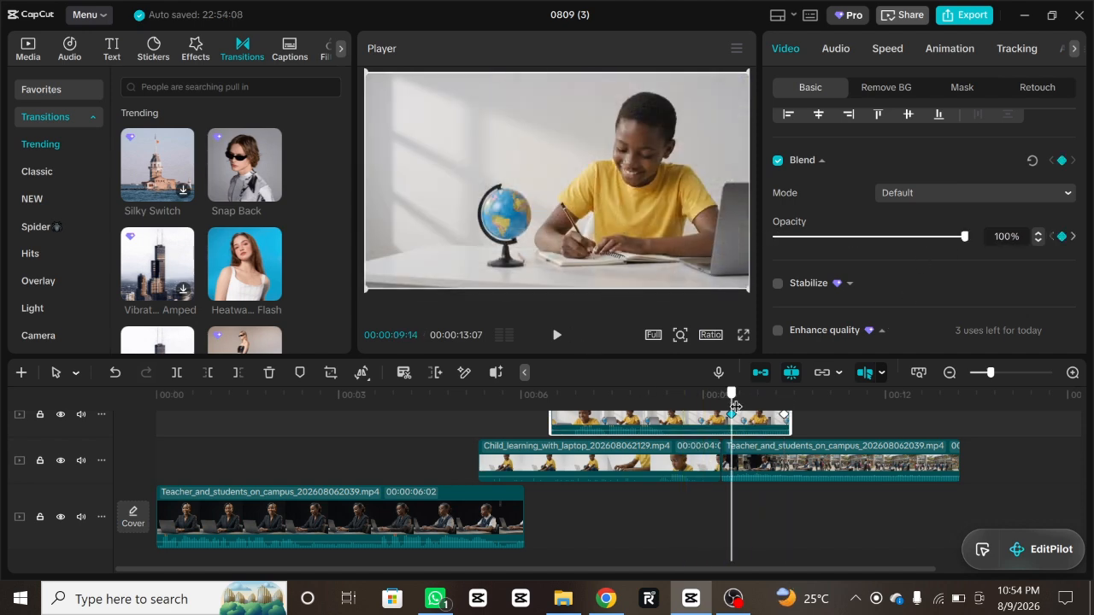
{"action": "left_click_drag", "start_coordinate": [735, 406], "coordinate": [544, 423]}
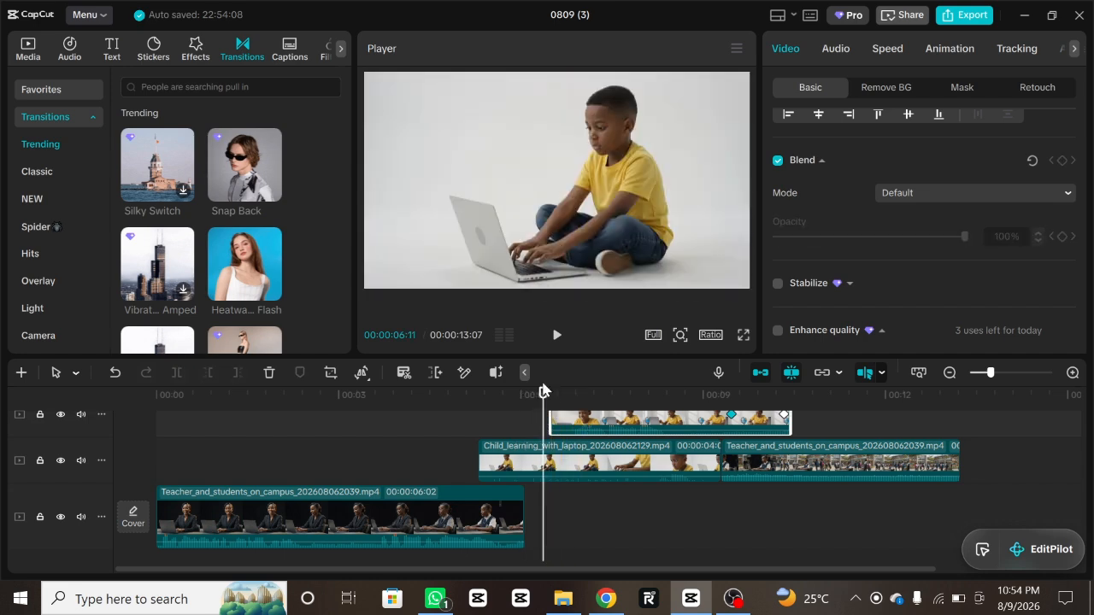
{"action": "left_click", "coordinate": [551, 395]}
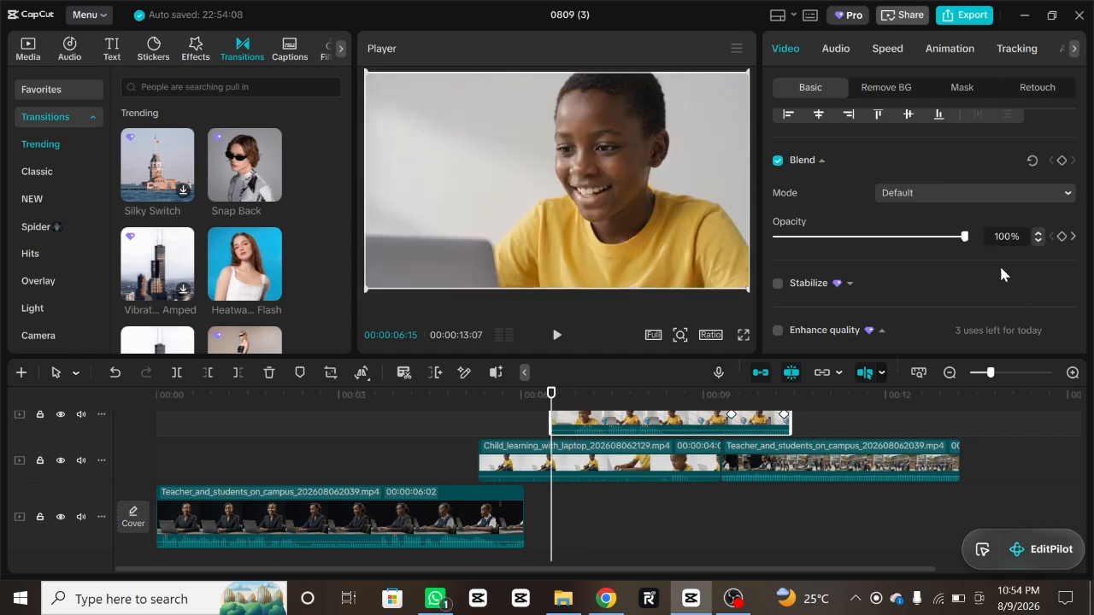
{"action": "left_click_drag", "start_coordinate": [966, 239], "coordinate": [705, 241]}
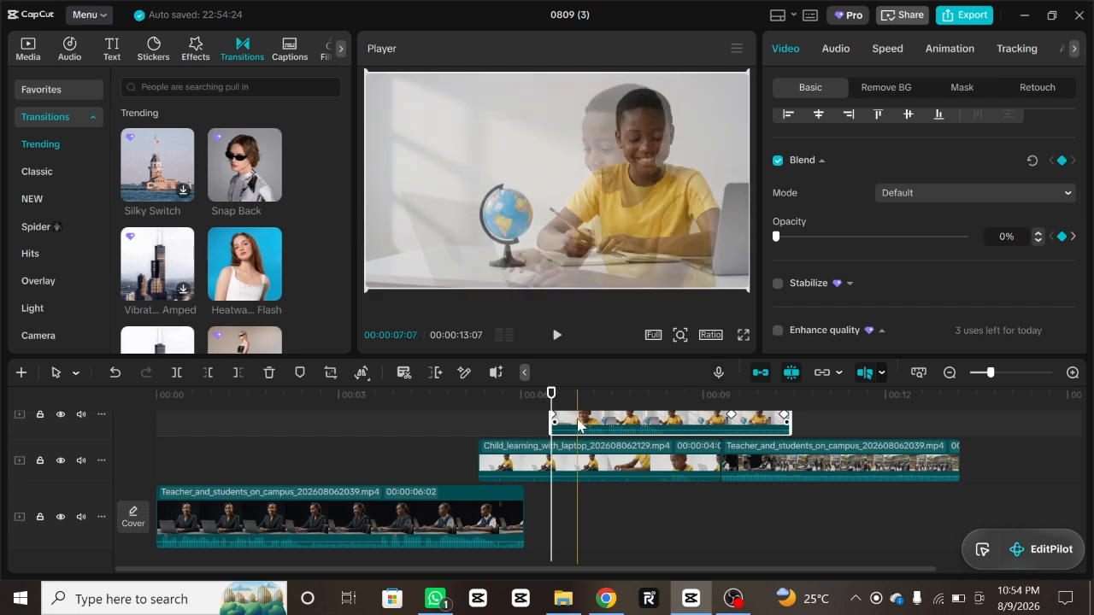
{"action": "left_click_drag", "start_coordinate": [552, 393], "coordinate": [574, 403]}
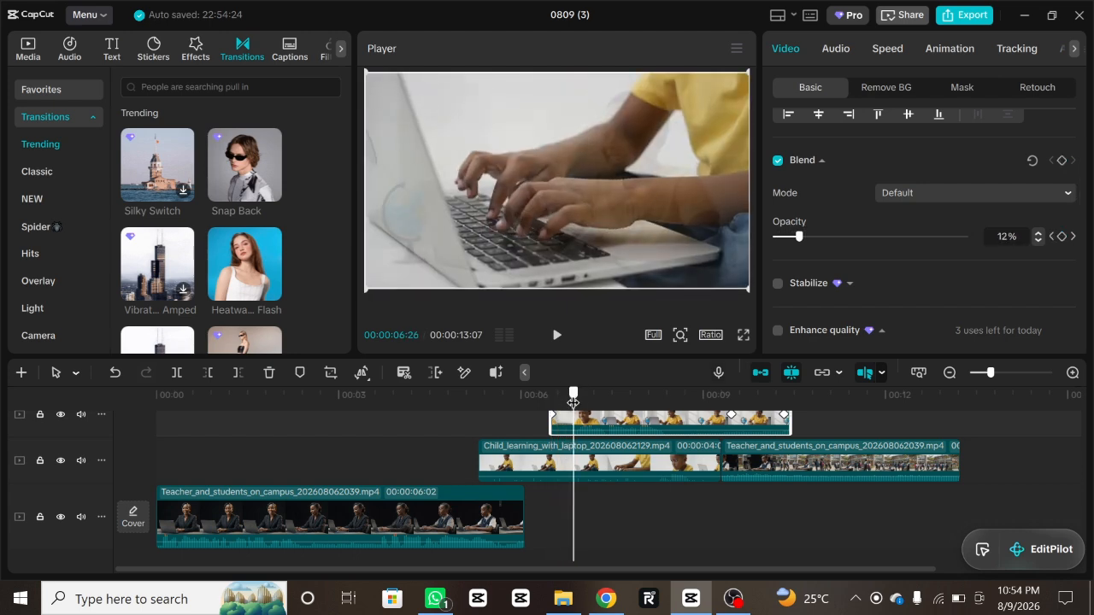
{"action": "left_click_drag", "start_coordinate": [801, 236], "coordinate": [929, 236]}
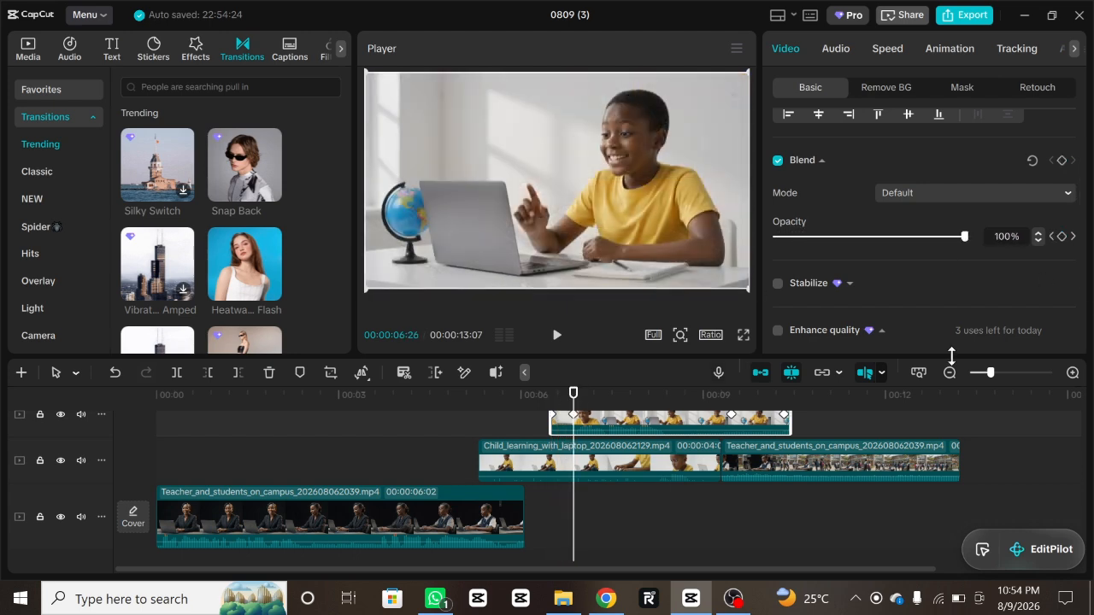
Step: Play the sequence from the beginning and scrub through the overlapping clips to check the opacity fades
{"action": "left_click_drag", "start_coordinate": [574, 395], "coordinate": [2, 414]}
{"action": "key", "text": "space"}
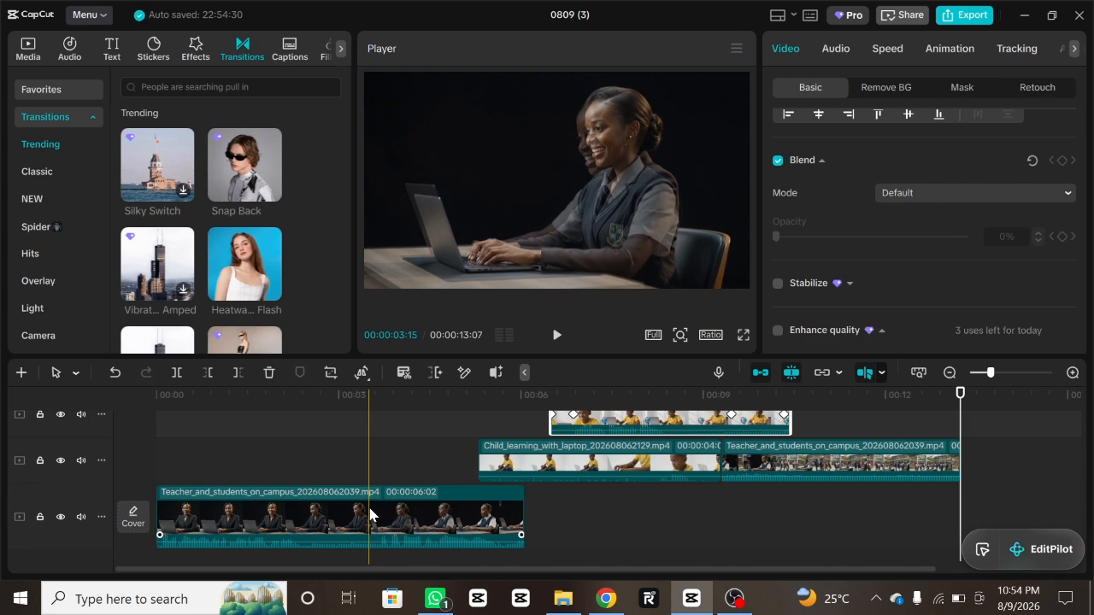
{"action": "left_click", "coordinate": [401, 413]}
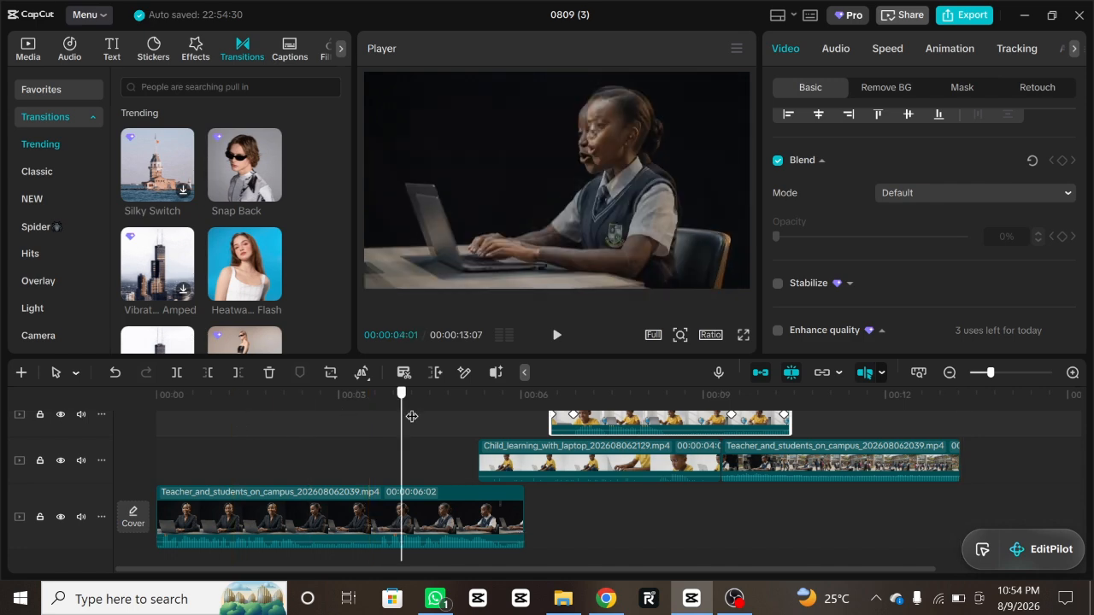
{"action": "left_click", "coordinate": [595, 420]}
{"action": "left_click", "coordinate": [656, 423]}
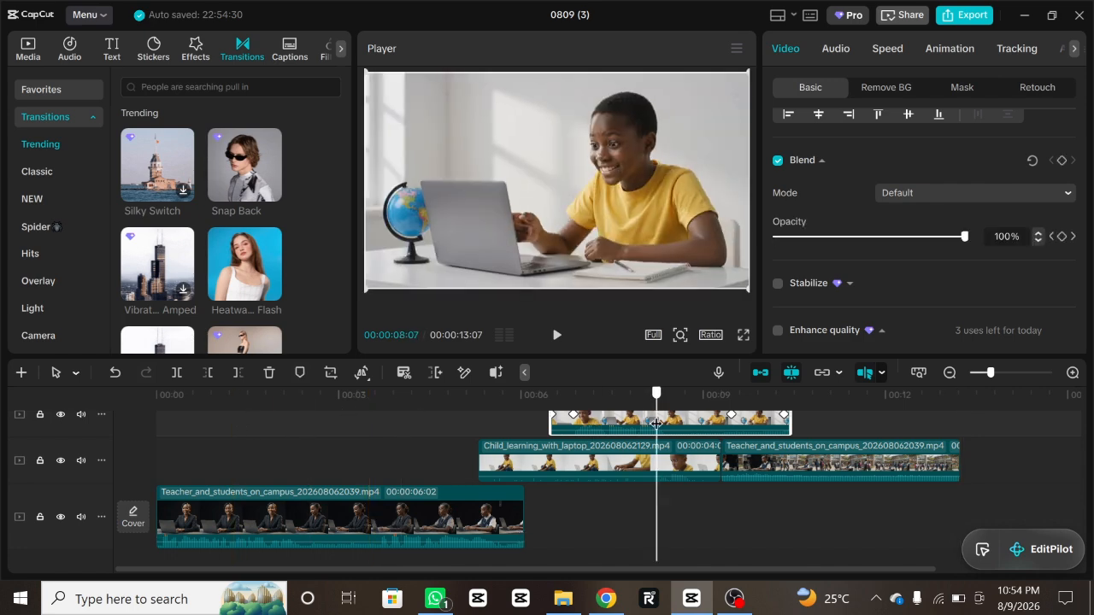
{"action": "left_click_drag", "start_coordinate": [657, 423], "coordinate": [803, 441]}
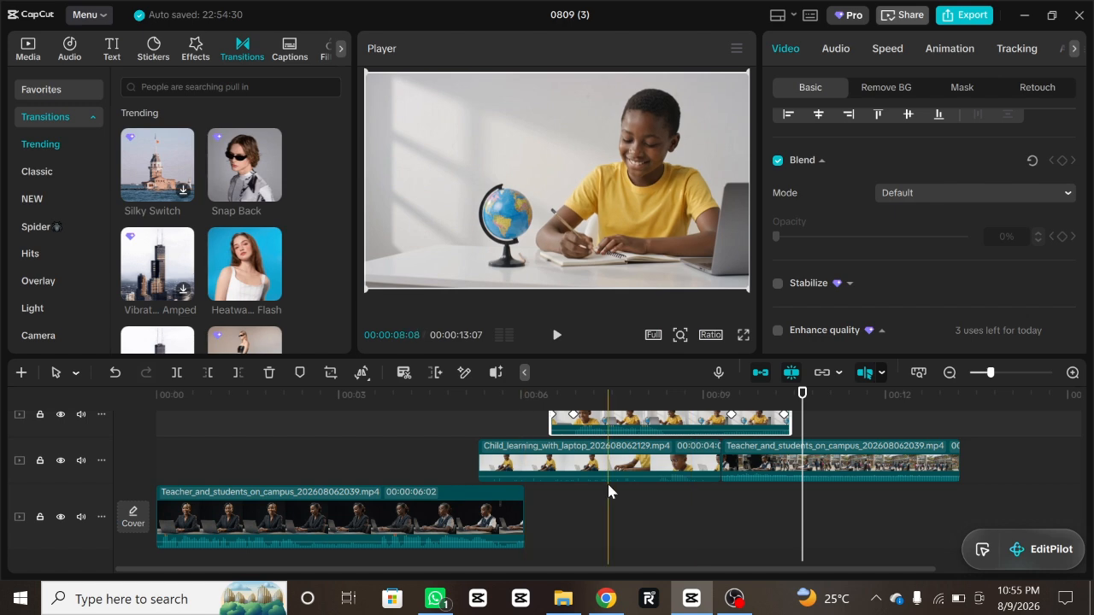
Step: Add a default text layer above the clips at the start and extend it to the end of the video
{"action": "left_click_drag", "start_coordinate": [560, 366], "coordinate": [557, 301]}
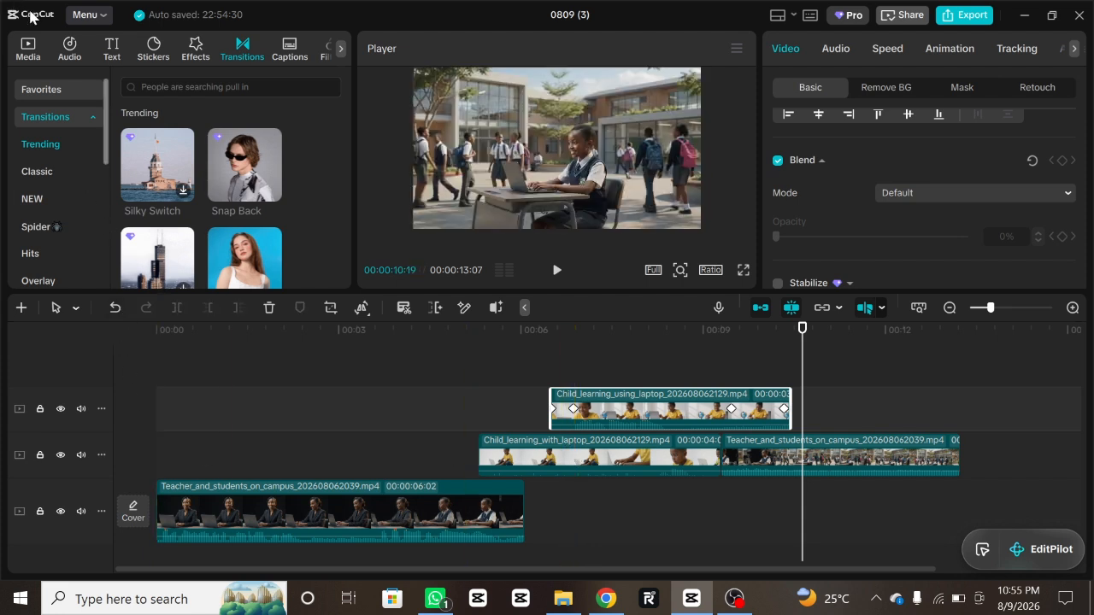
{"action": "left_click", "coordinate": [111, 51]}
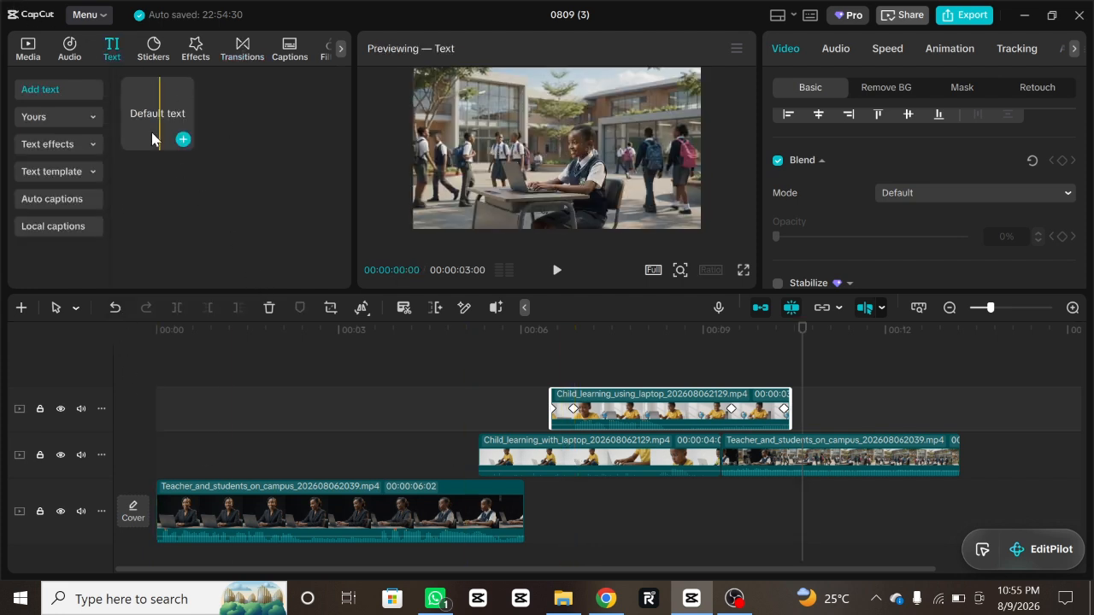
{"action": "left_click_drag", "start_coordinate": [151, 130], "coordinate": [158, 376]}
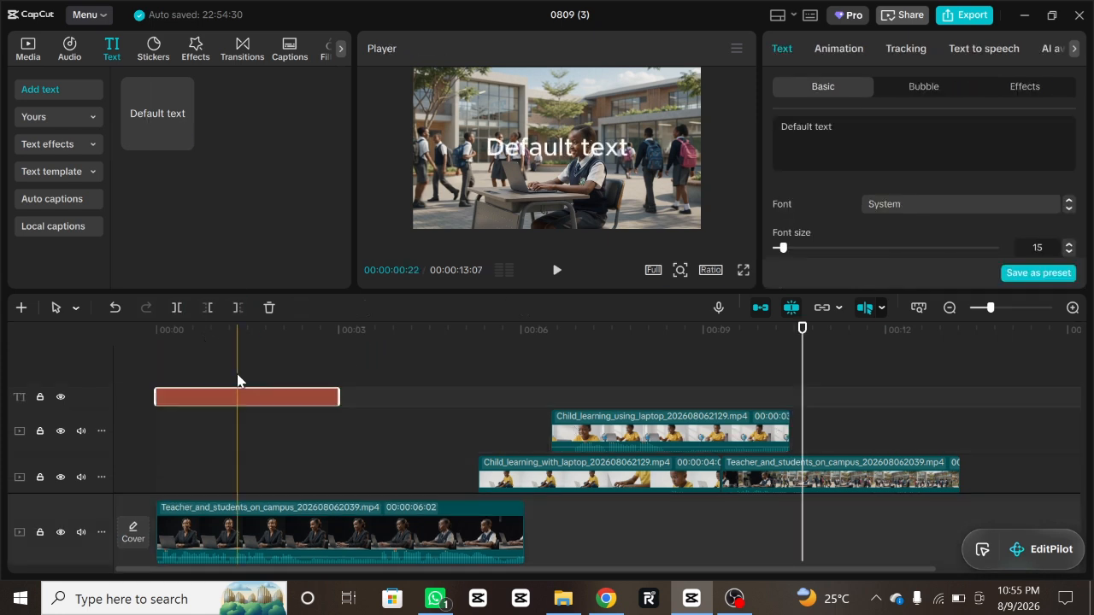
{"action": "left_click_drag", "start_coordinate": [341, 390], "coordinate": [957, 390]}
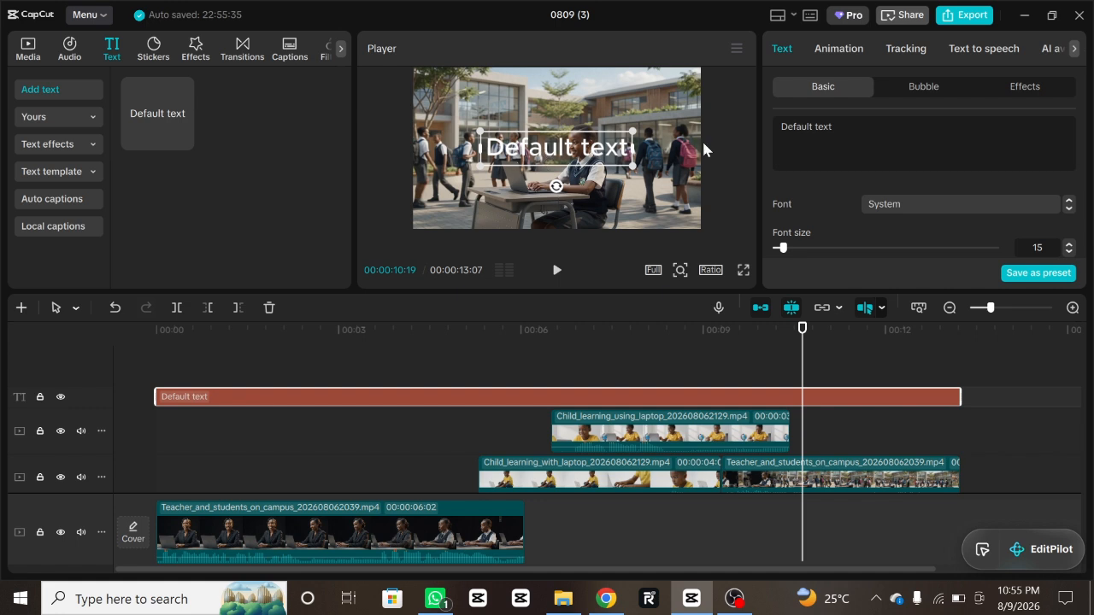
Step: Change the text to EDUCATION in the Rubik-Bold font and move it slightly below the centre of the frame
{"action": "left_click", "coordinate": [870, 137]}
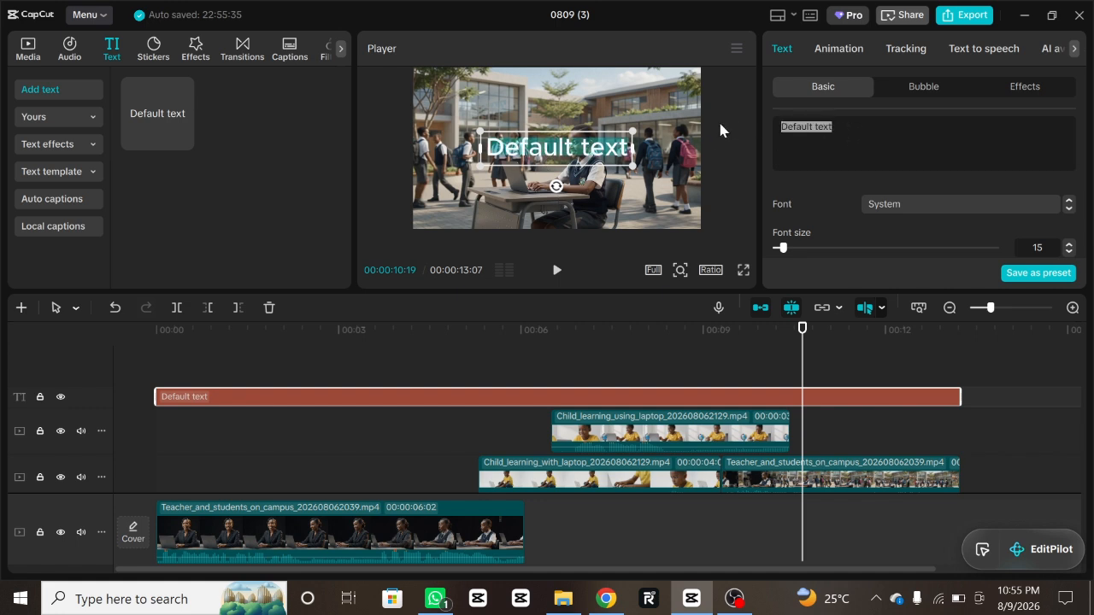
{"action": "type", "text": "EDUC"}
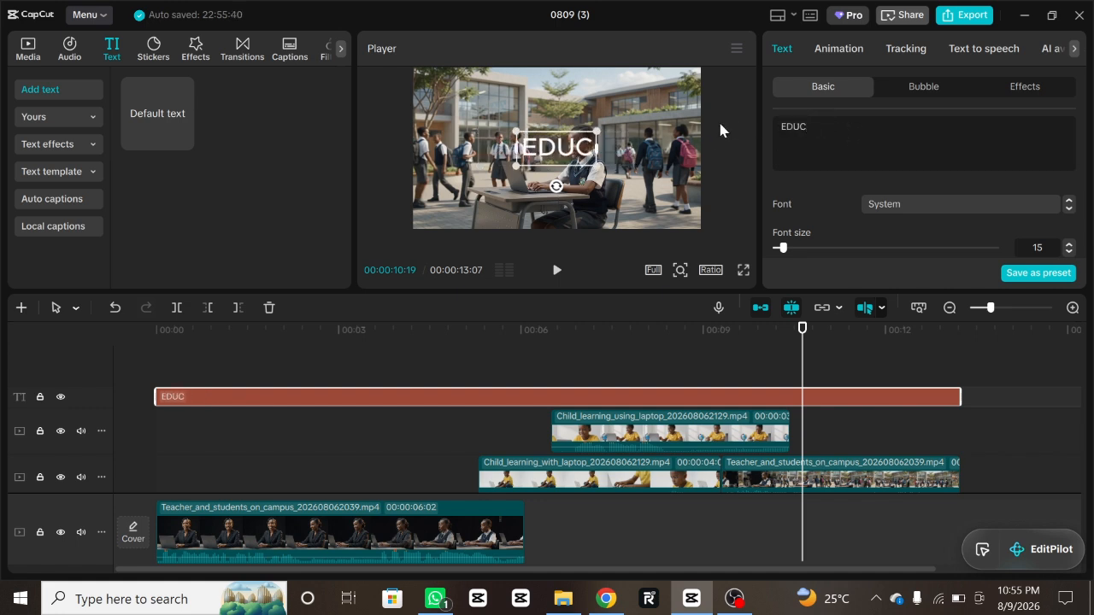
{"action": "type", "text": "ATION"}
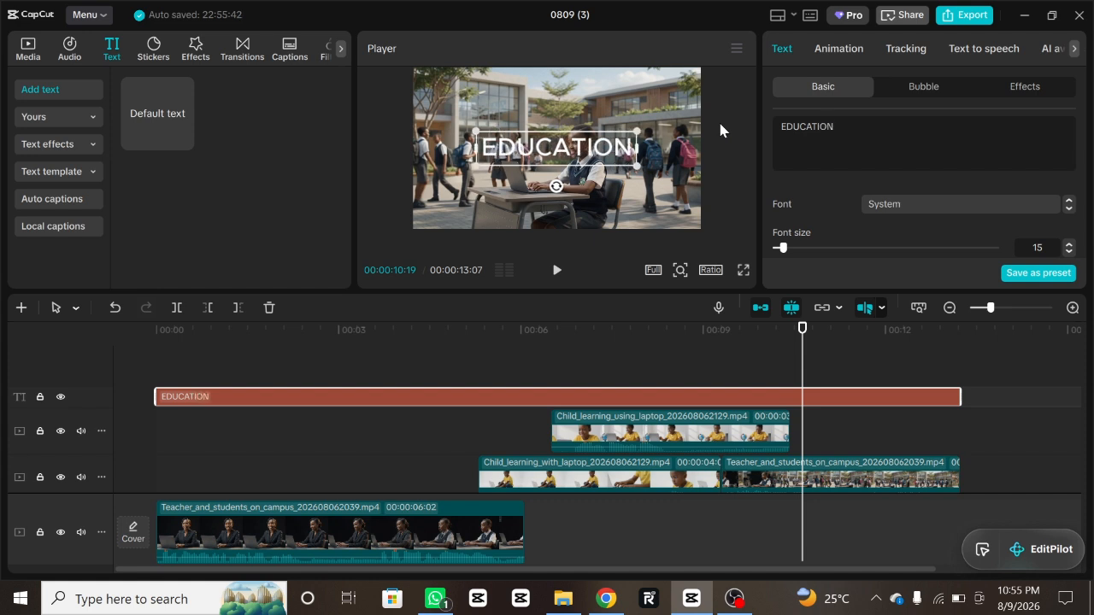
{"action": "left_click", "coordinate": [1068, 209]}
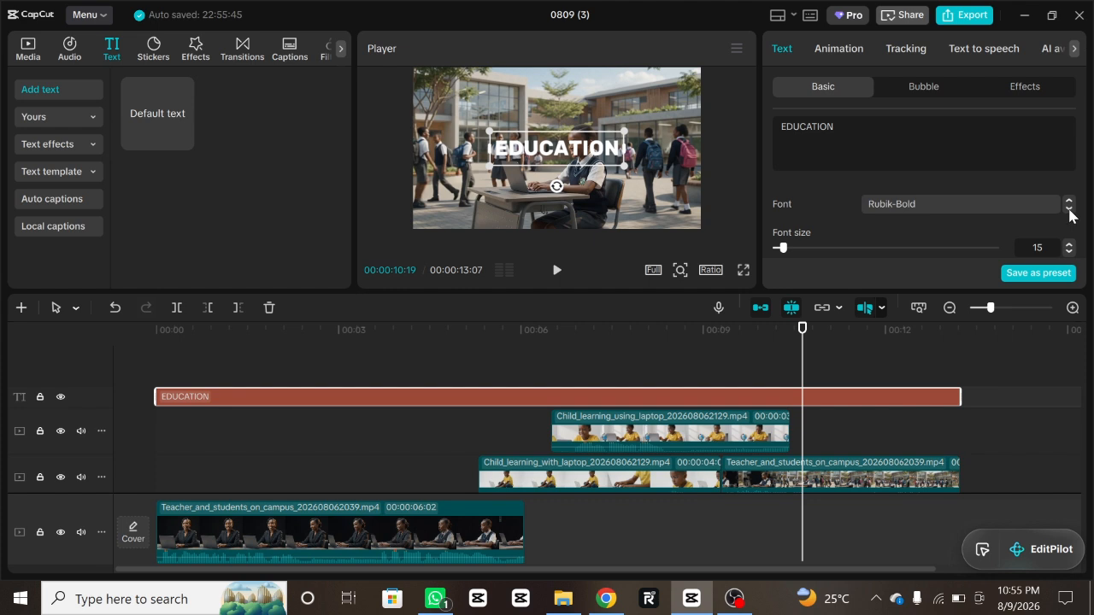
{"action": "mouse_move", "coordinate": [547, 183]}
{"action": "left_mouse_down"}
{"action": "mouse_move", "coordinate": [551, 208]}
{"action": "mouse_move", "coordinate": [551, 157]}
{"action": "mouse_move", "coordinate": [553, 177]}
{"action": "mouse_move", "coordinate": [544, 169]}
{"action": "left_mouse_up"}
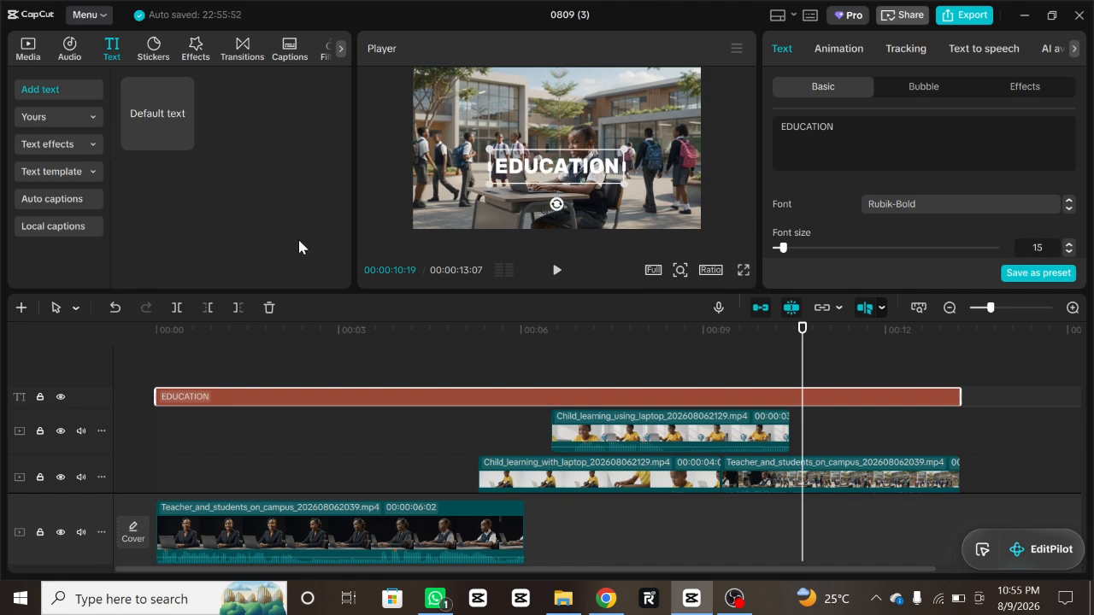
Step: Add a second text spanning the whole video that reads THE KEY TO SUCCESS, scaled down to fit directly beneath EDUCATION
{"action": "left_click_drag", "start_coordinate": [154, 135], "coordinate": [225, 376]}
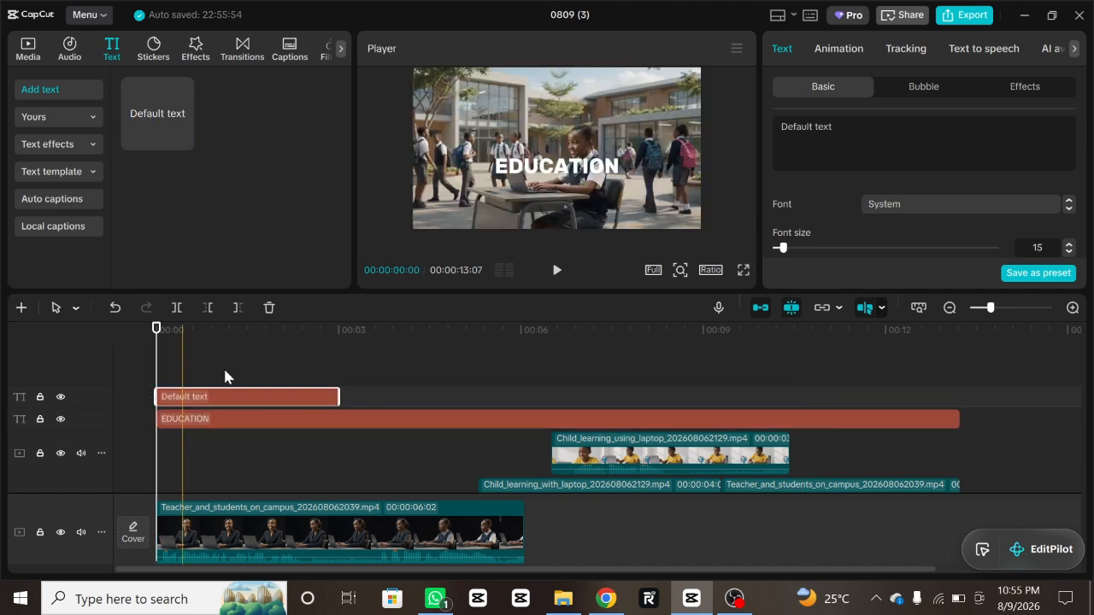
{"action": "left_click_drag", "start_coordinate": [339, 394], "coordinate": [957, 404]}
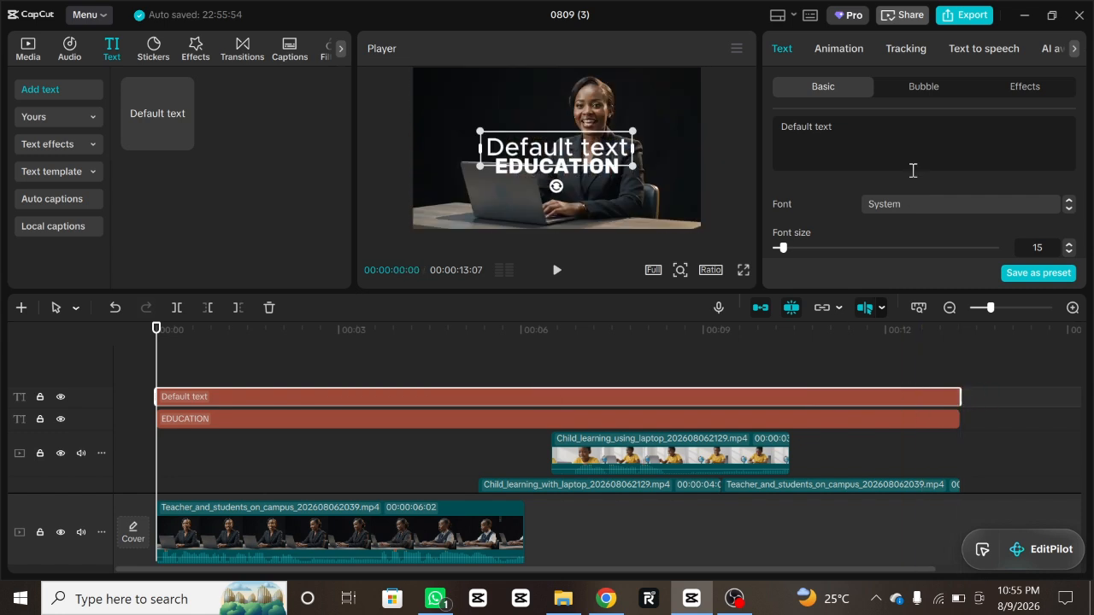
{"action": "key", "text": "ctrl+a"}
{"action": "type", "text": "T"}
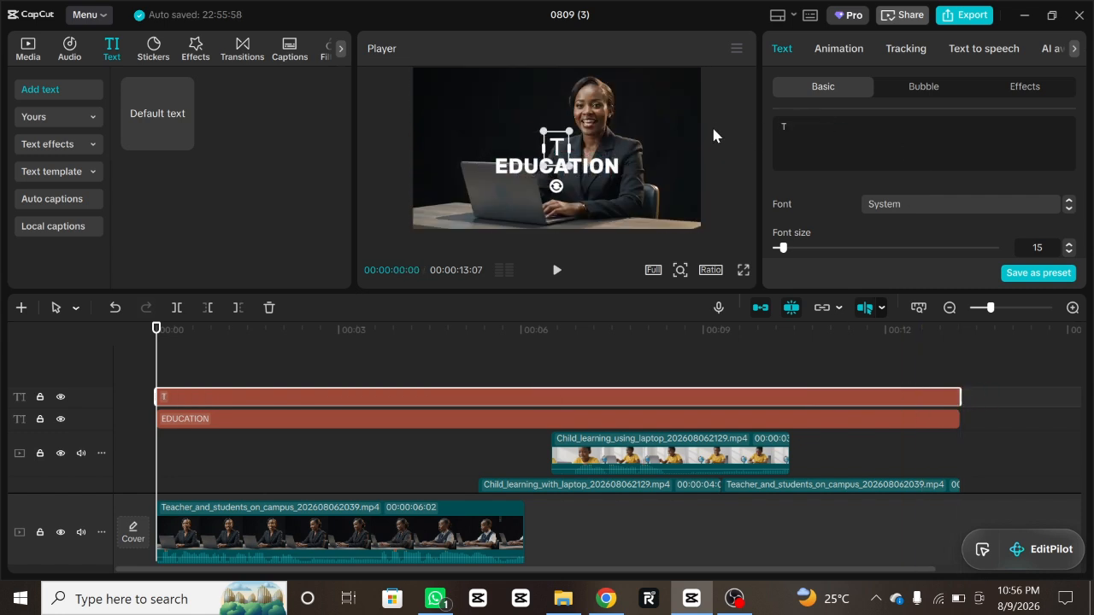
{"action": "type", "text": "HE KEY TO SUC"}
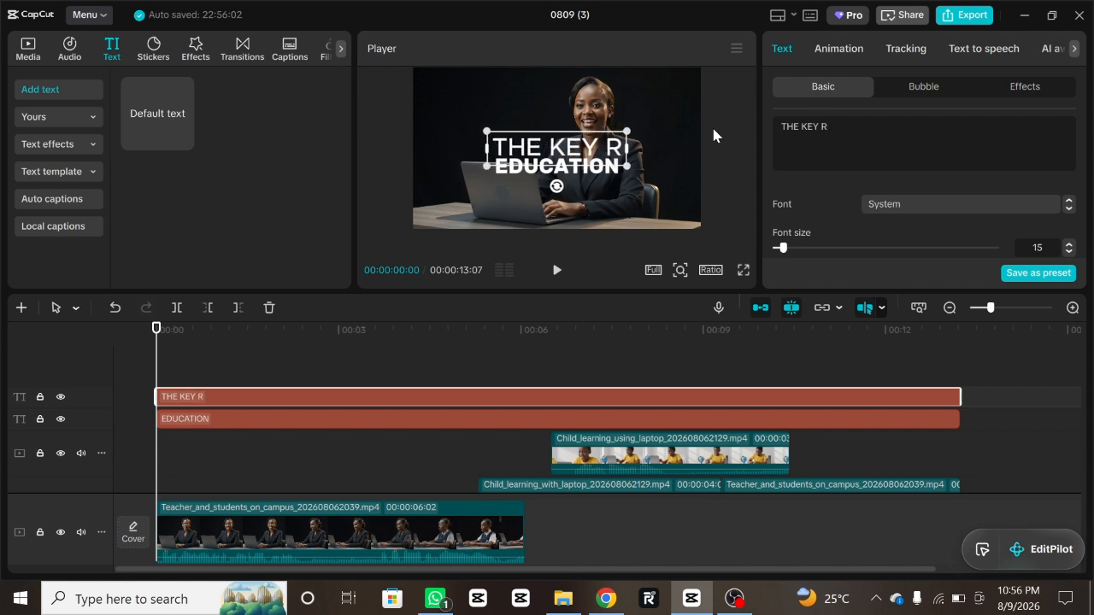
{"action": "type", "text": "CESS"}
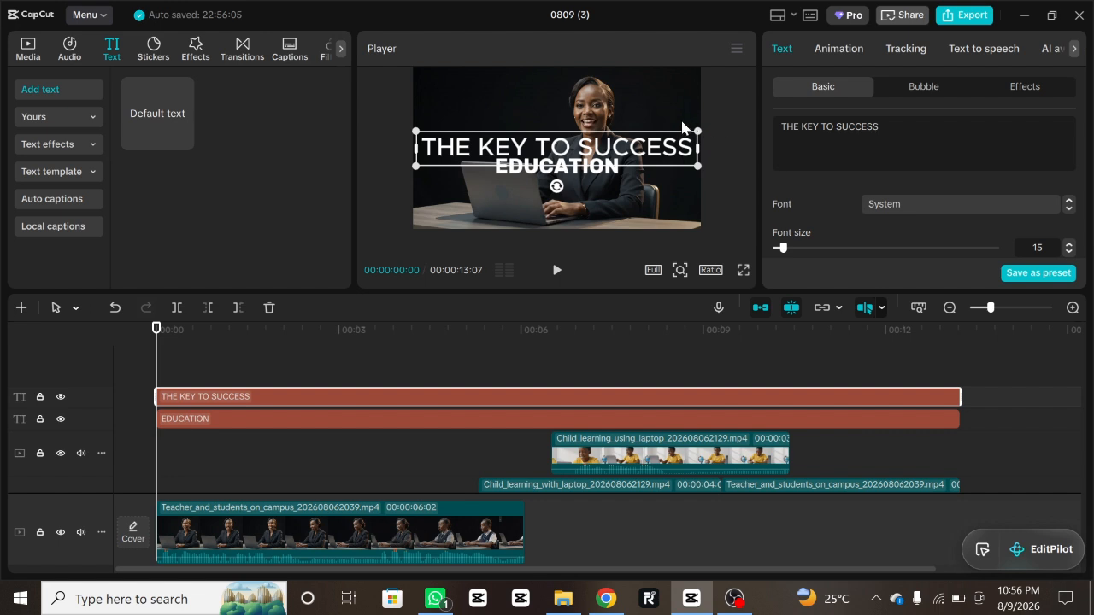
{"action": "left_click_drag", "start_coordinate": [699, 128], "coordinate": [541, 190]}
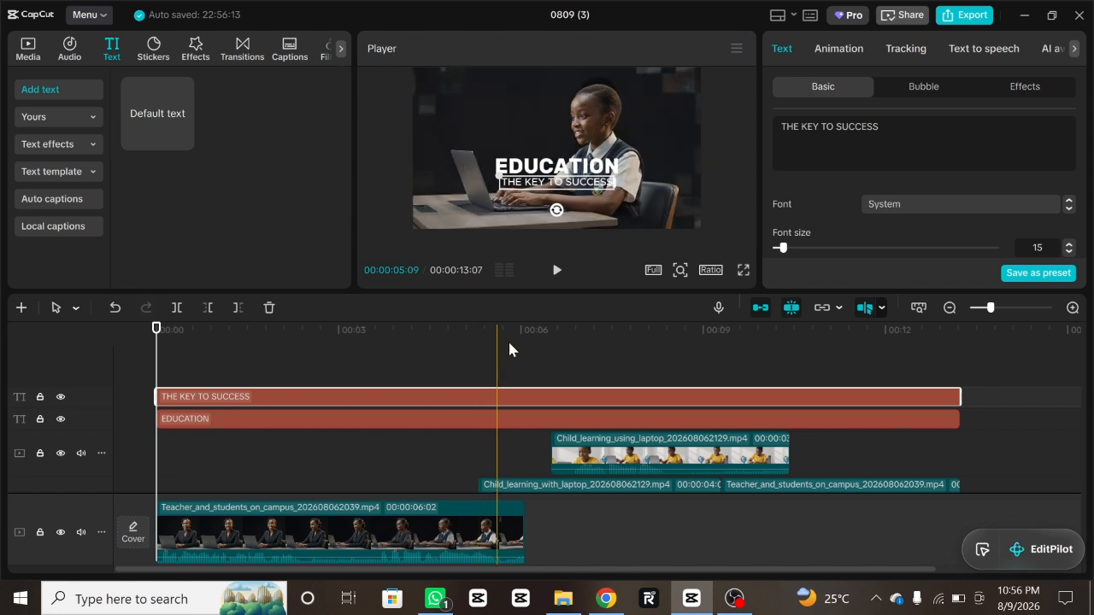
Step: Set the opacity of both the EDUCATION and THE KEY TO SUCCESS texts to 83%
{"action": "left_click", "coordinate": [603, 168]}
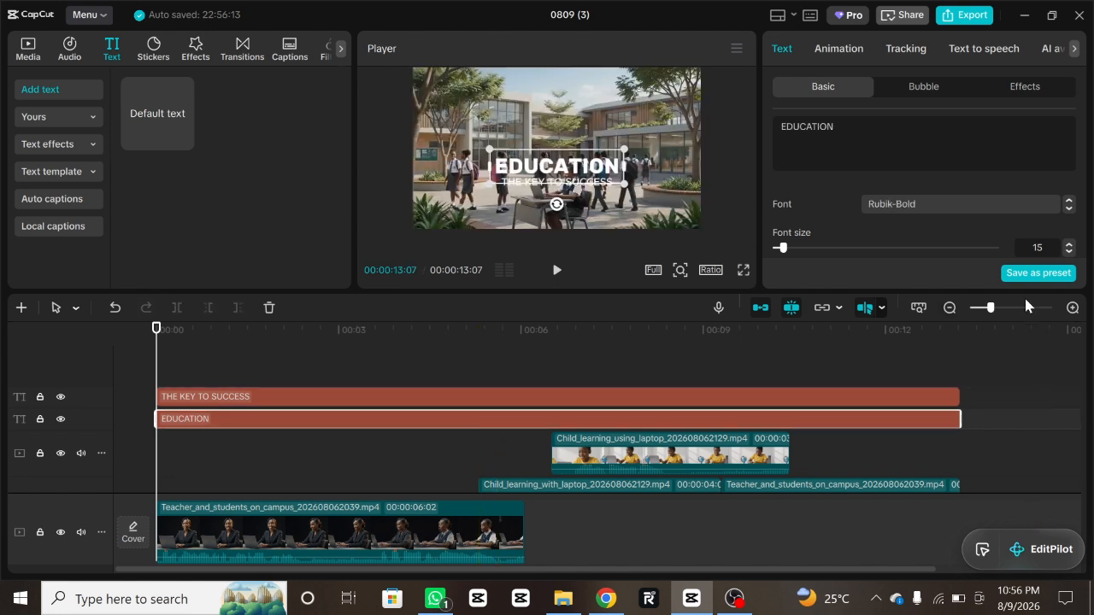
{"action": "scroll", "coordinate": [1073, 189], "scroll_direction": "down", "scroll_amount": 8}
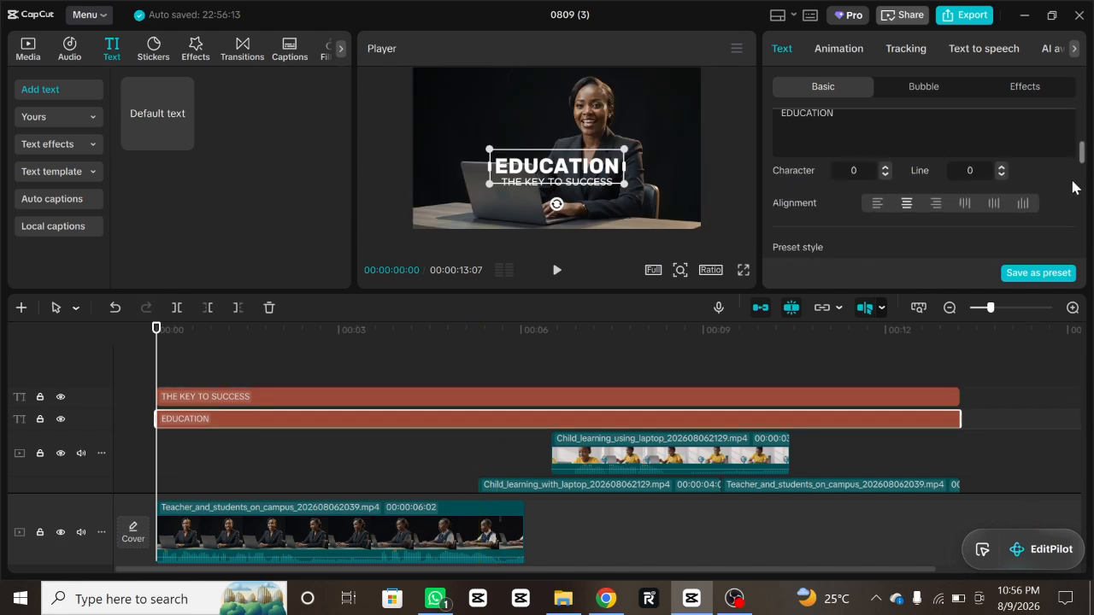
{"action": "scroll", "coordinate": [1073, 188], "scroll_direction": "down", "scroll_amount": 1}
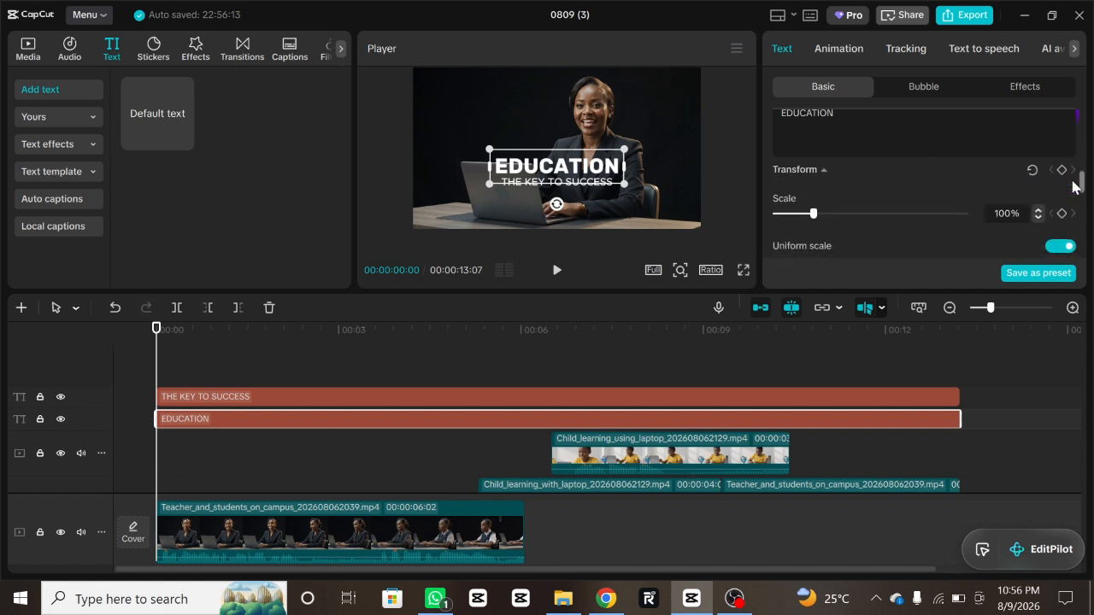
{"action": "left_click", "coordinate": [937, 180]}
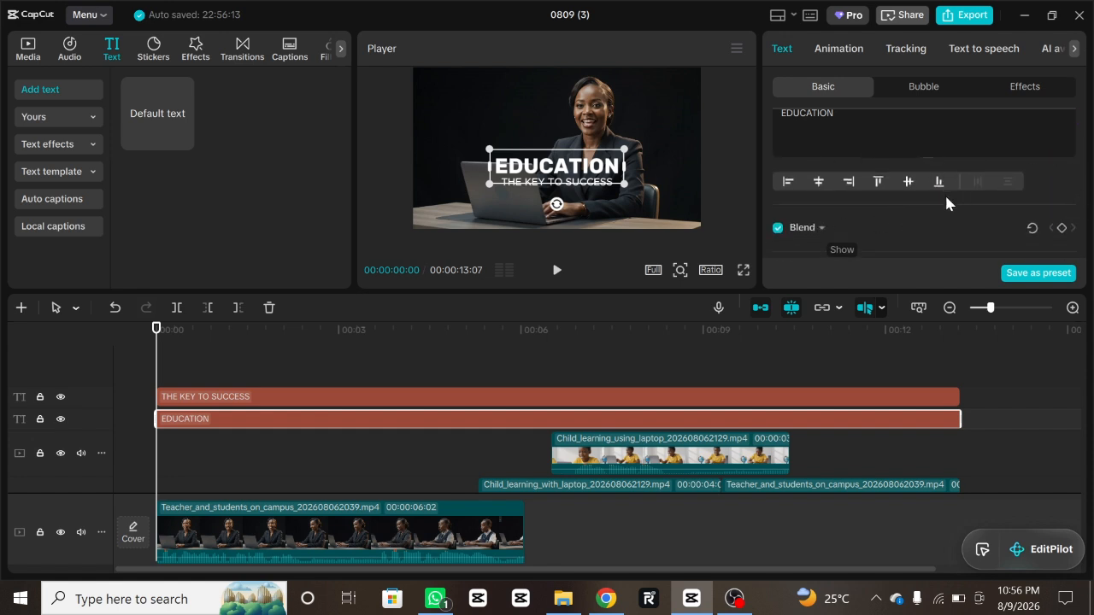
{"action": "scroll", "coordinate": [966, 182], "scroll_direction": "down", "scroll_amount": 2}
{"action": "scroll", "coordinate": [966, 182], "scroll_direction": "up", "scroll_amount": 1}
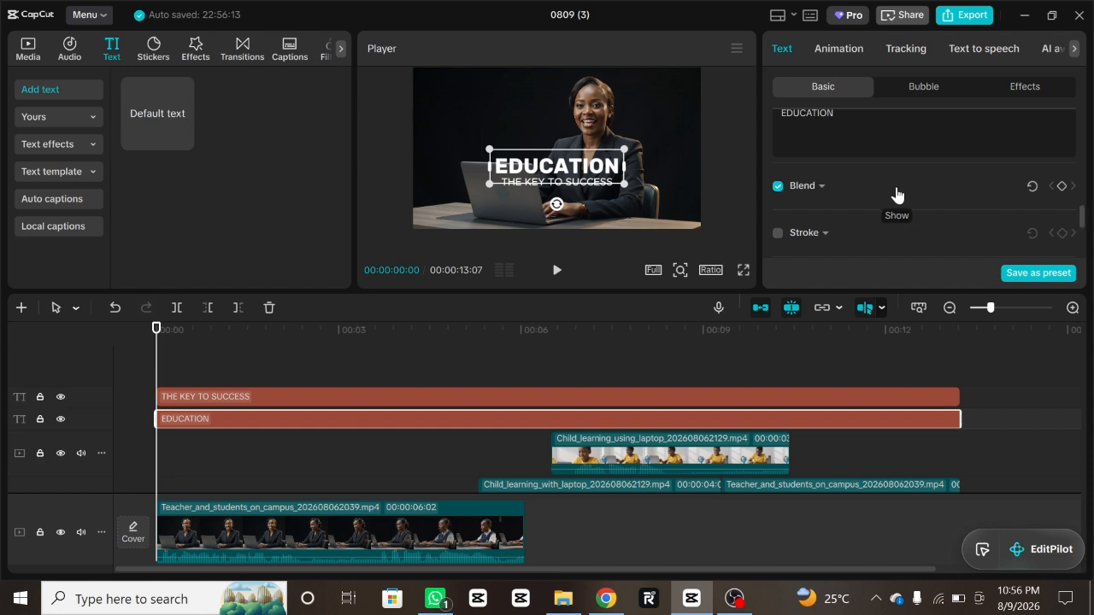
{"action": "left_click", "coordinate": [822, 186]}
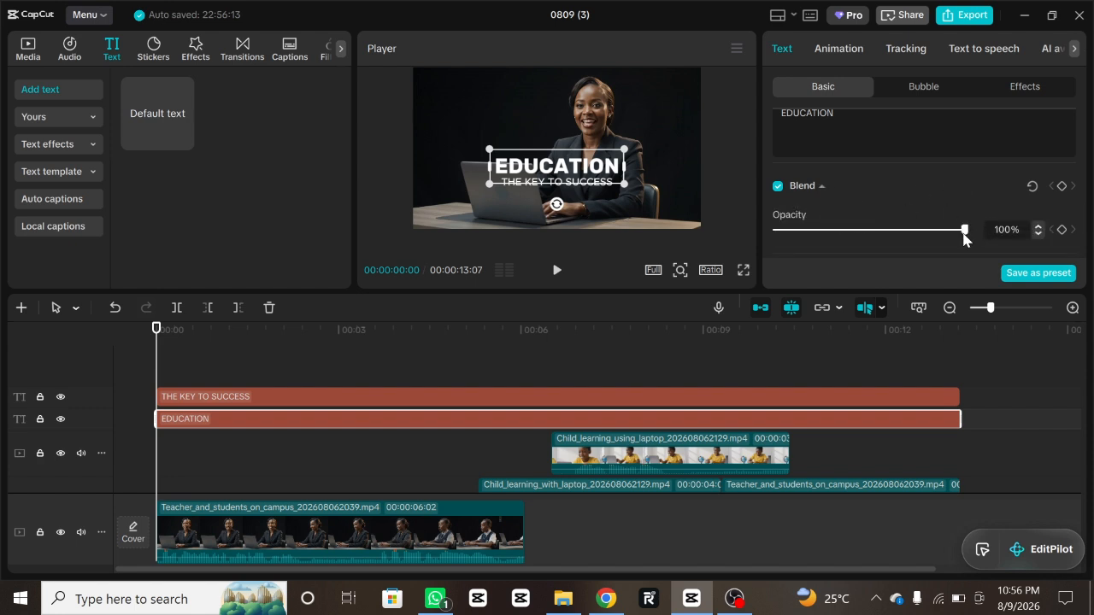
{"action": "left_click_drag", "start_coordinate": [964, 231], "coordinate": [931, 249]}
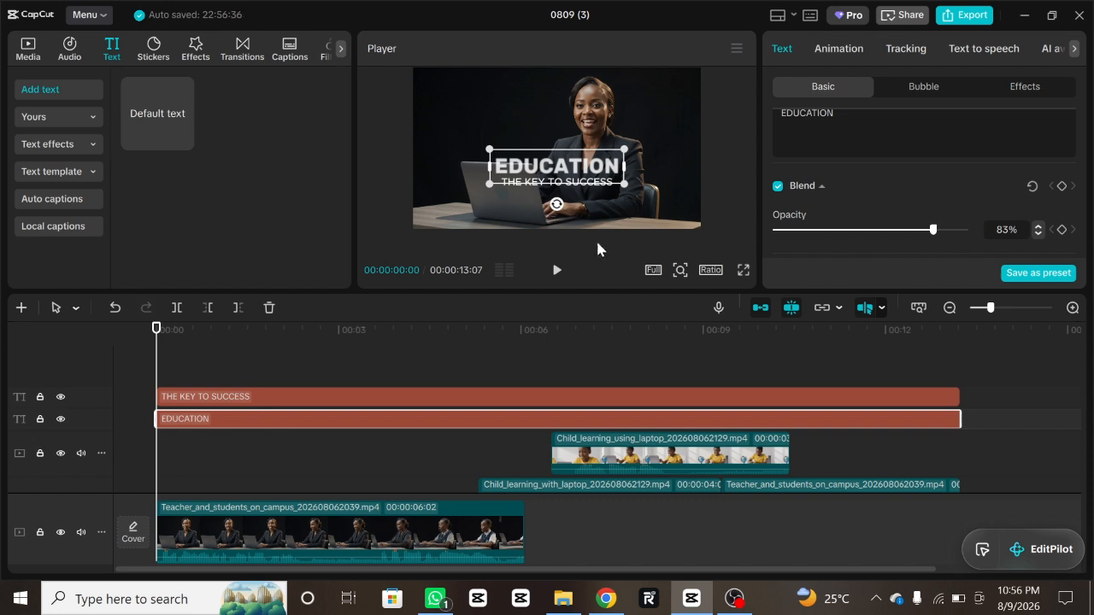
{"action": "left_click", "coordinate": [500, 398]}
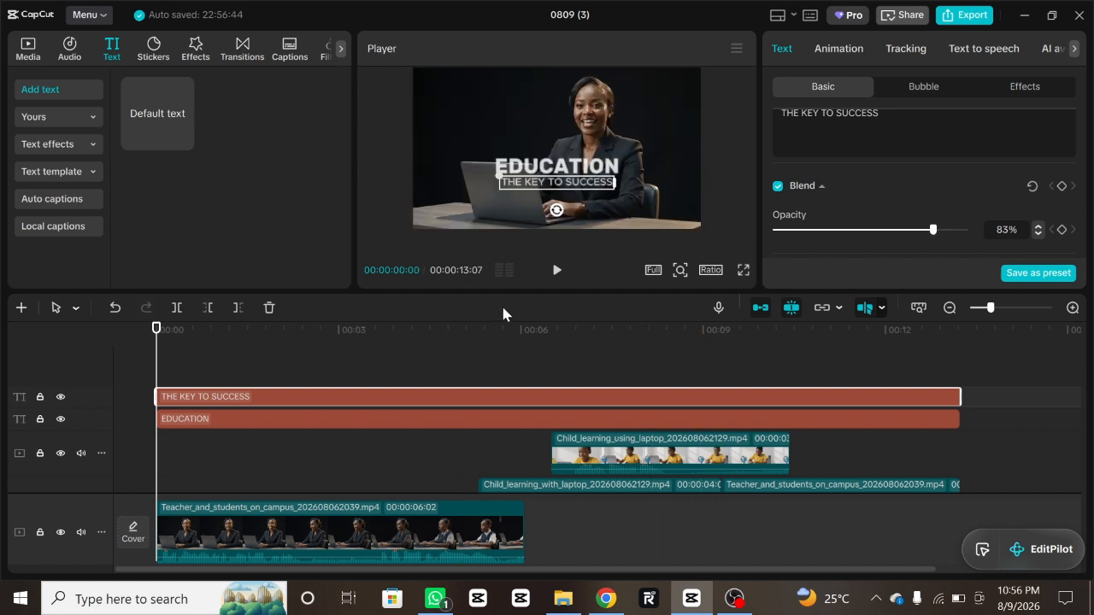
Step: Play the whole video in full screen to check the titles over the clips, and return to the editor
{"action": "left_click", "coordinate": [743, 272]}
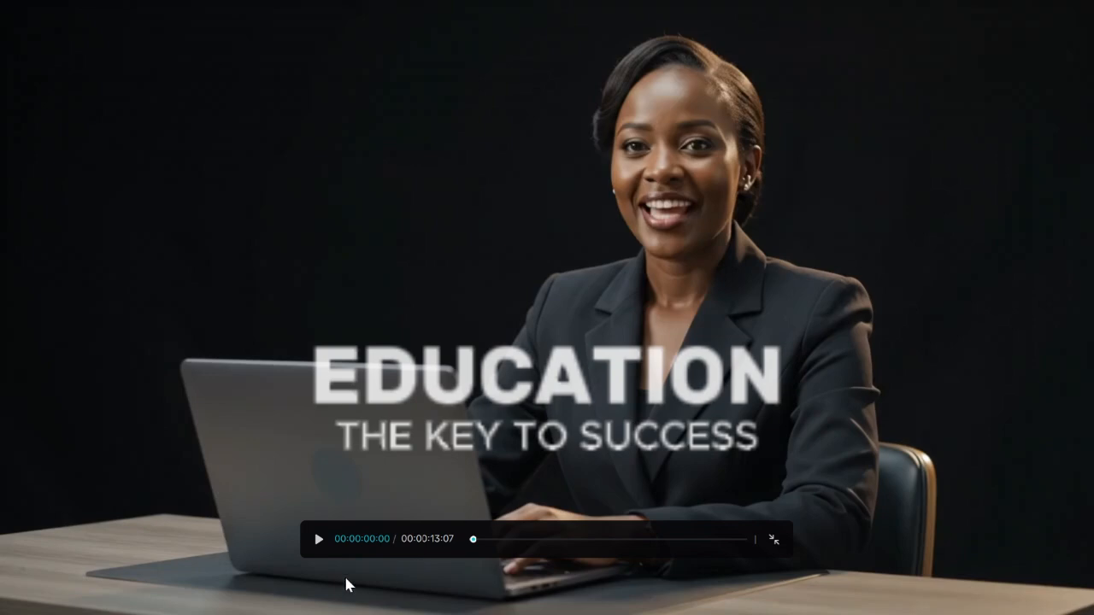
{"action": "left_click", "coordinate": [318, 541]}
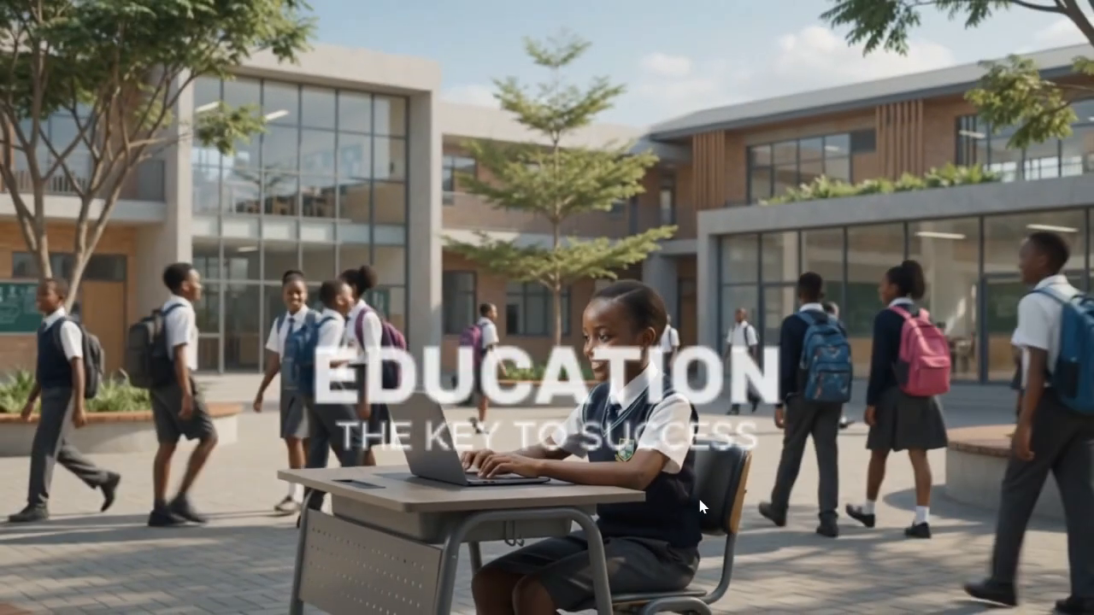
{"action": "mouse_move", "coordinate": [709, 513]}
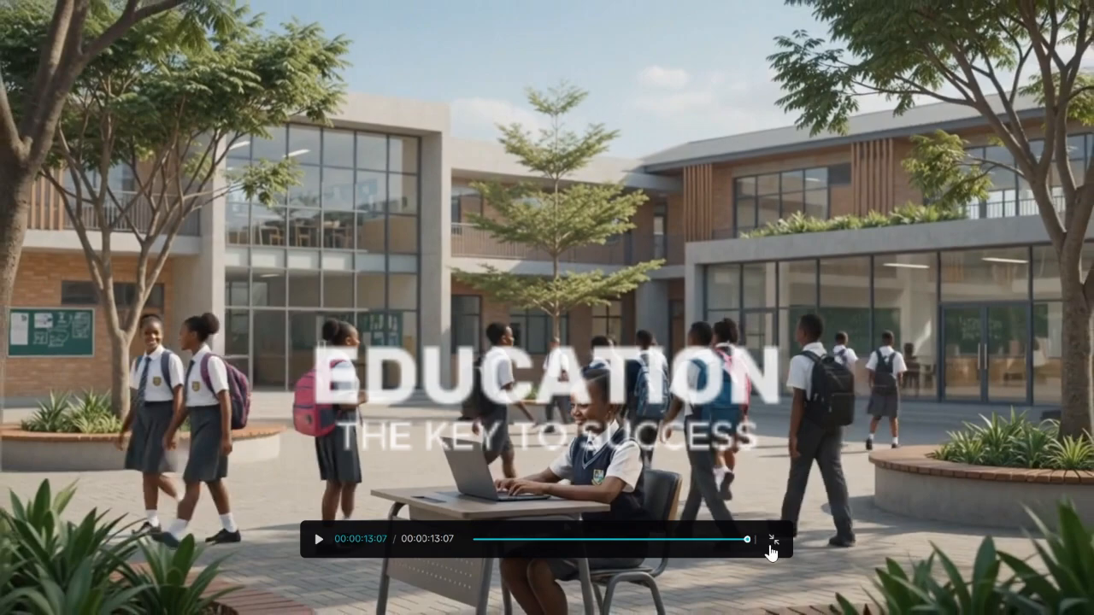
{"action": "left_click", "coordinate": [773, 539]}
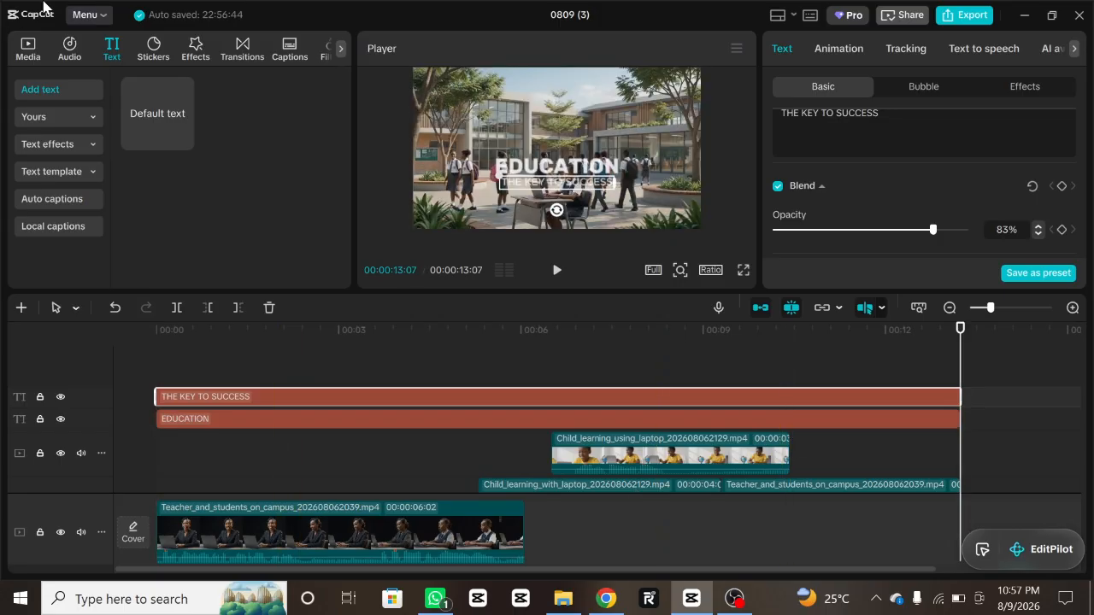
Step: Add the Educational(258830) track from the EDUCATIONAL MUSIC results beneath the video clips, starting at 00:00
{"action": "left_click", "coordinate": [71, 49]}
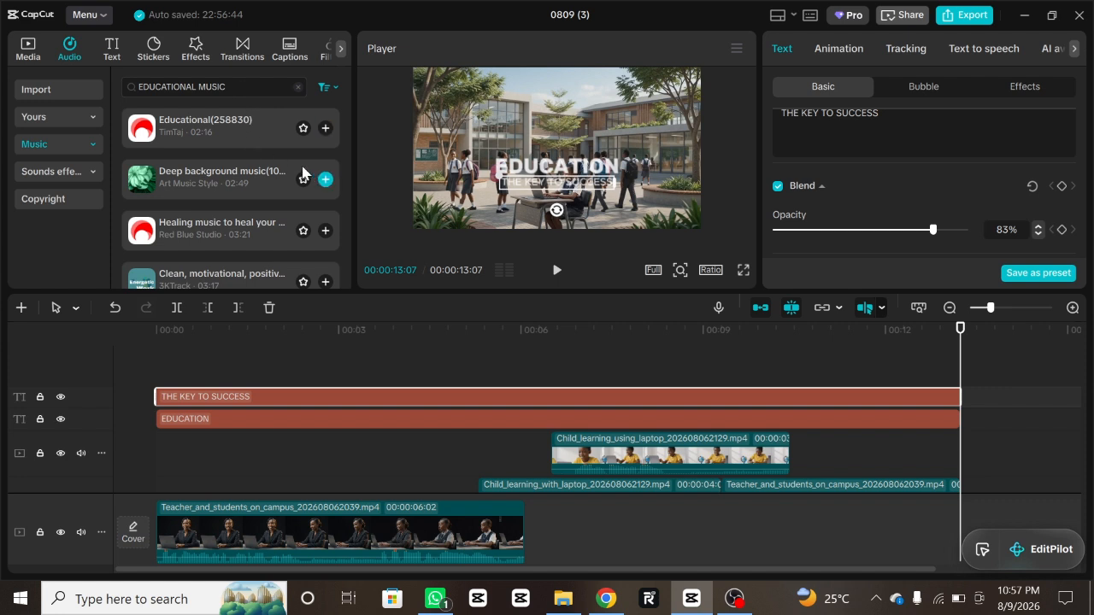
{"action": "left_click_drag", "start_coordinate": [260, 138], "coordinate": [147, 569]}
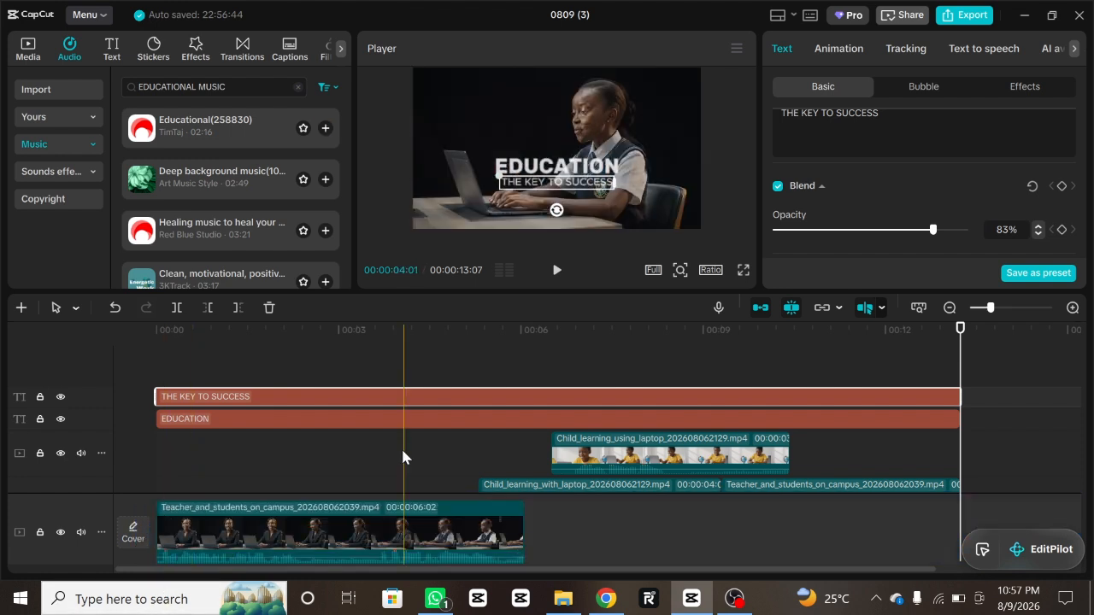
{"action": "scroll", "coordinate": [405, 452], "scroll_direction": "down", "scroll_amount": 3}
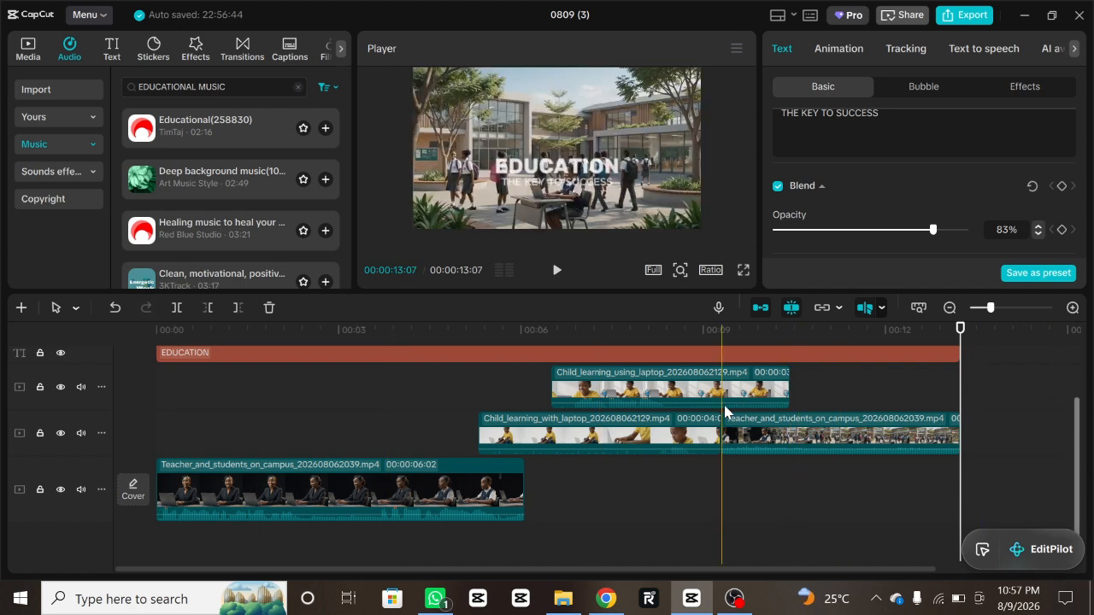
{"action": "left_click_drag", "start_coordinate": [185, 127], "coordinate": [159, 547]}
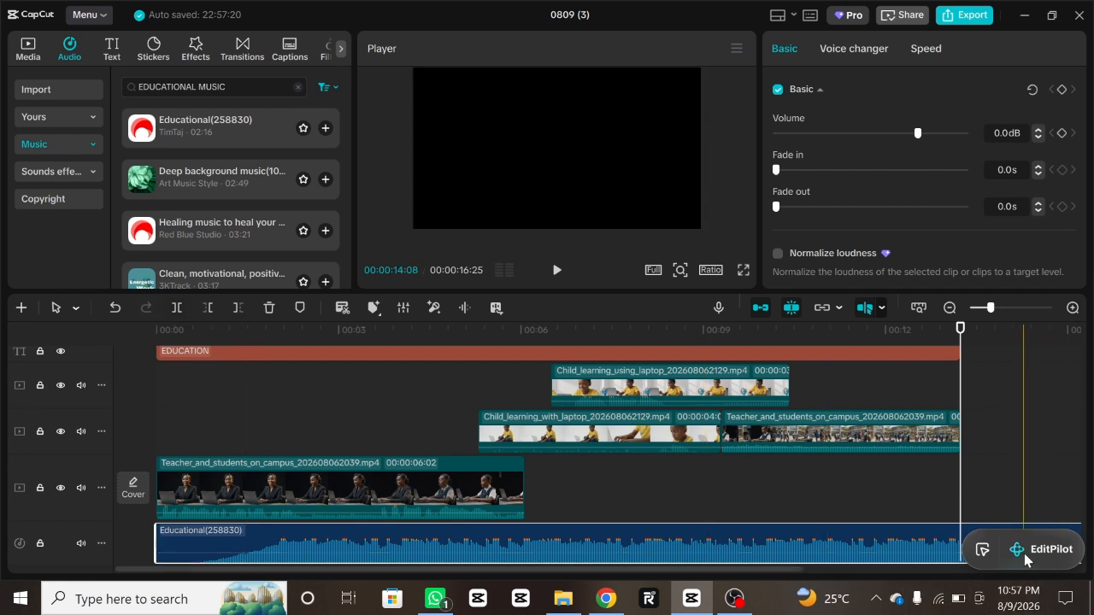
Step: Split the Educational(258830) audio at the video's end, 00:00:13:07, and delete the excess part
{"action": "left_click_drag", "start_coordinate": [1026, 557], "coordinate": [1022, 45]}
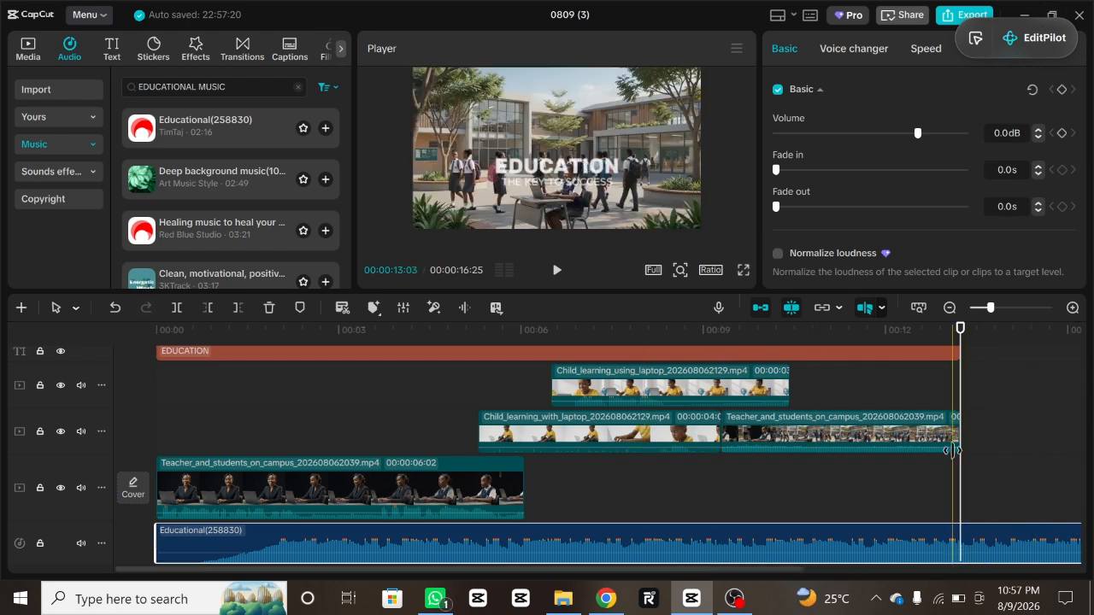
{"action": "mouse_move", "coordinate": [961, 330]}
{"action": "left_mouse_down"}
{"action": "mouse_move", "coordinate": [710, 342]}
{"action": "mouse_move", "coordinate": [1029, 350]}
{"action": "mouse_move", "coordinate": [961, 351]}
{"action": "left_mouse_up"}
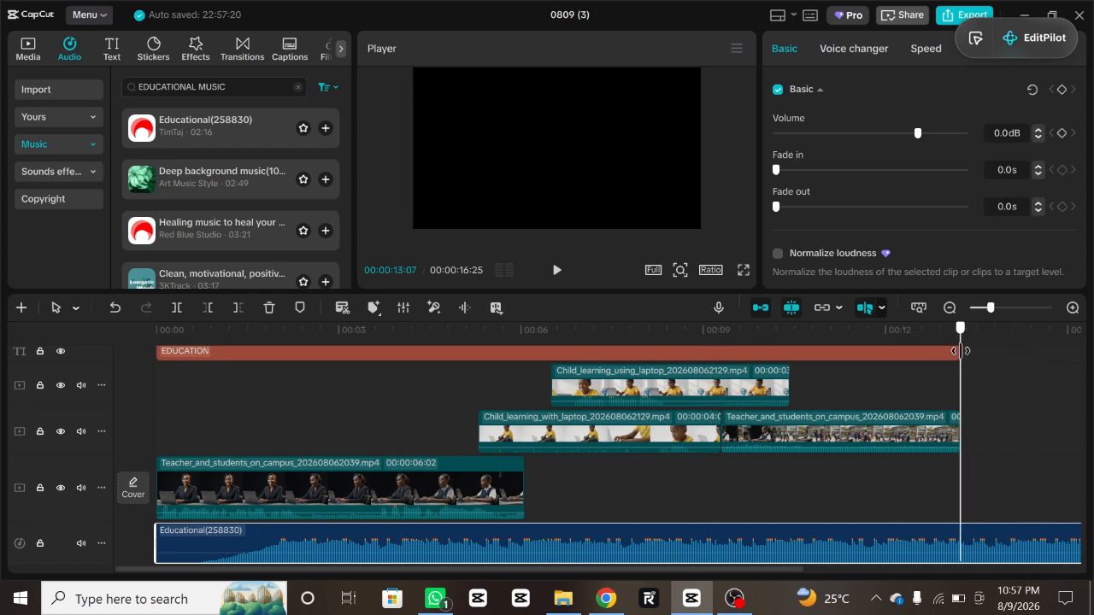
{"action": "left_click", "coordinate": [173, 309]}
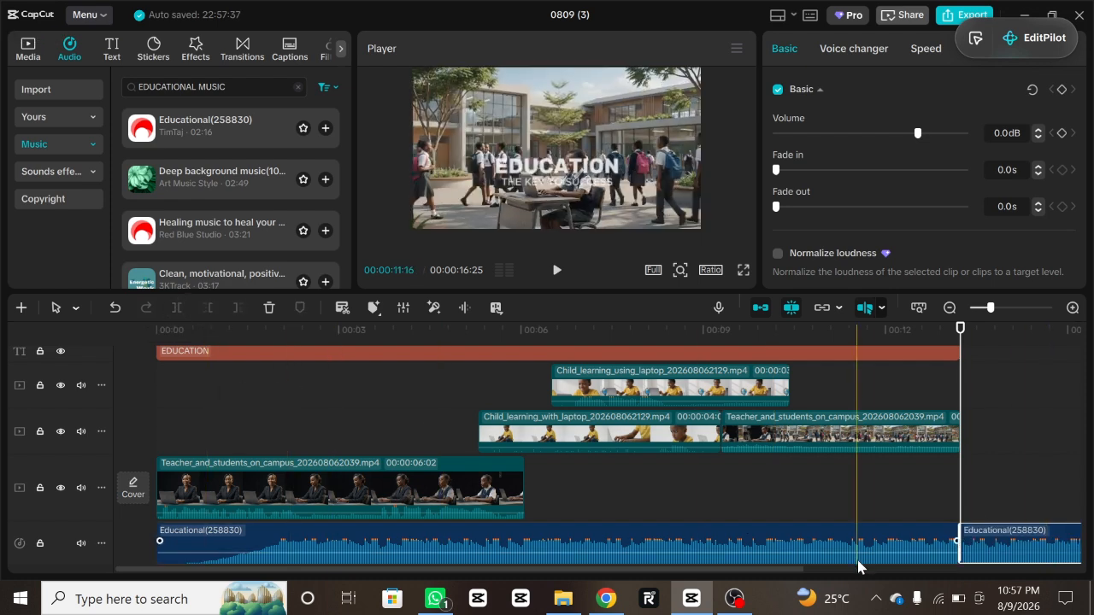
{"action": "left_click", "coordinate": [270, 312]}
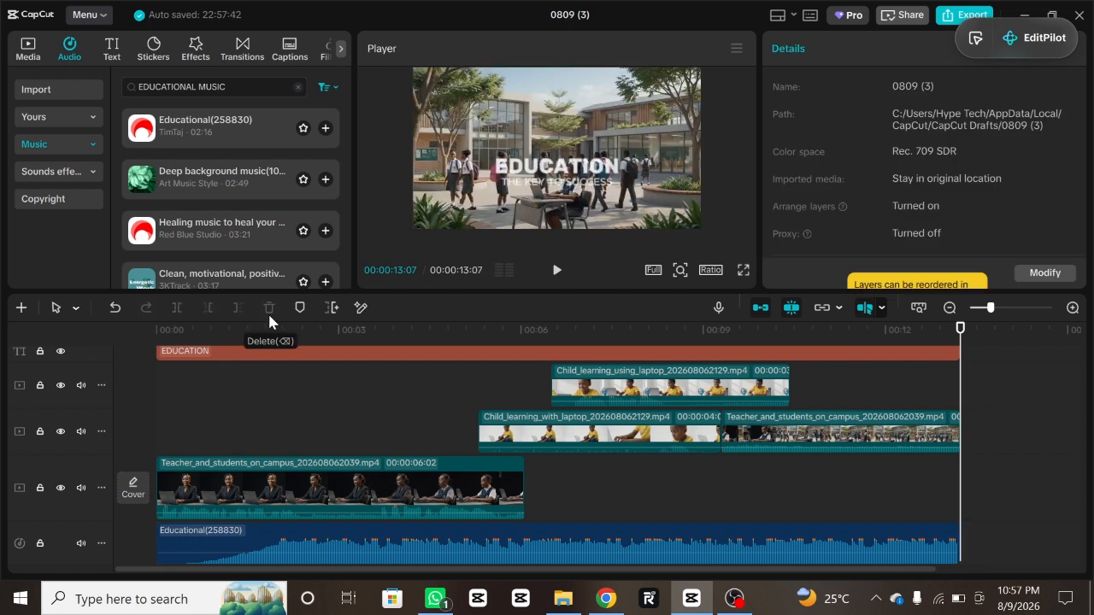
Step: Play the video from the start with the music and turn down the first Teacher_and_students_on_campus clip's own audio
{"action": "left_click_drag", "start_coordinate": [961, 331], "coordinate": [40, 331]}
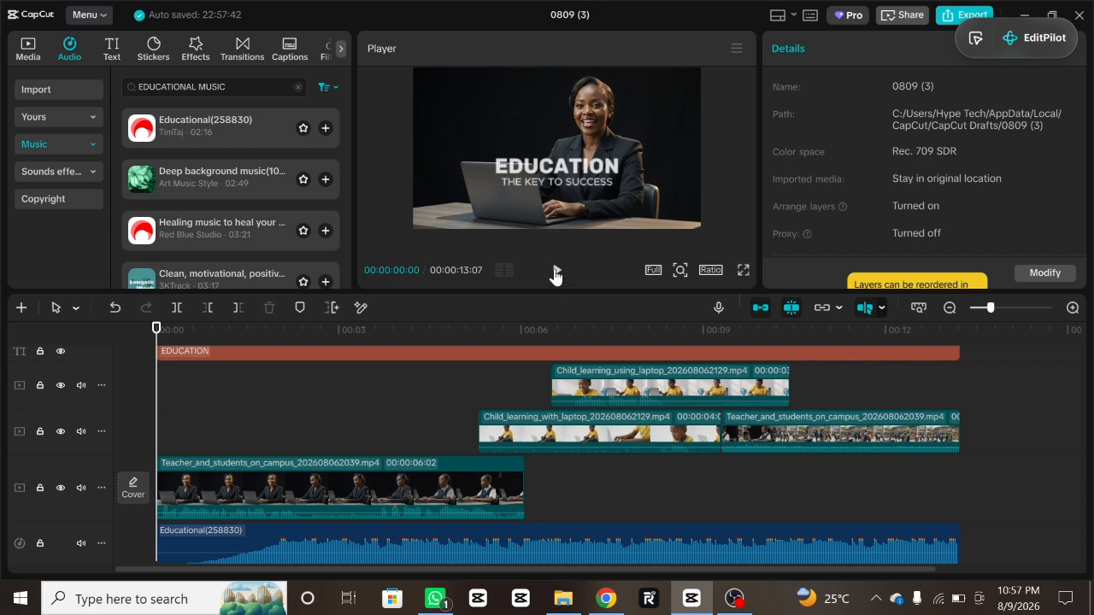
{"action": "left_click", "coordinate": [556, 272]}
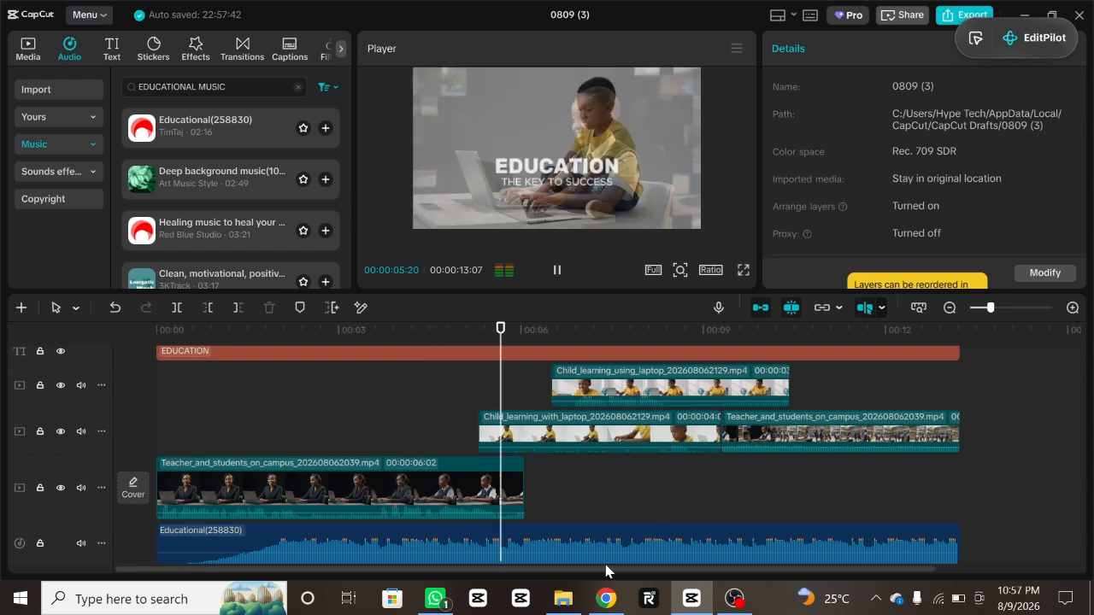
{"action": "left_click", "coordinate": [465, 504]}
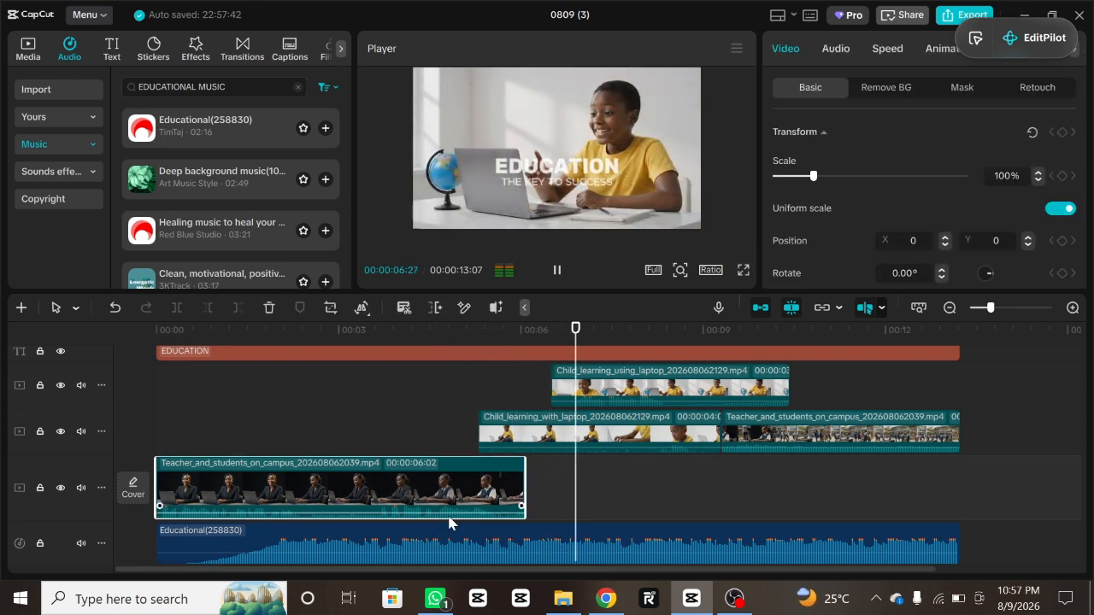
{"action": "left_click_drag", "start_coordinate": [449, 513], "coordinate": [452, 505]}
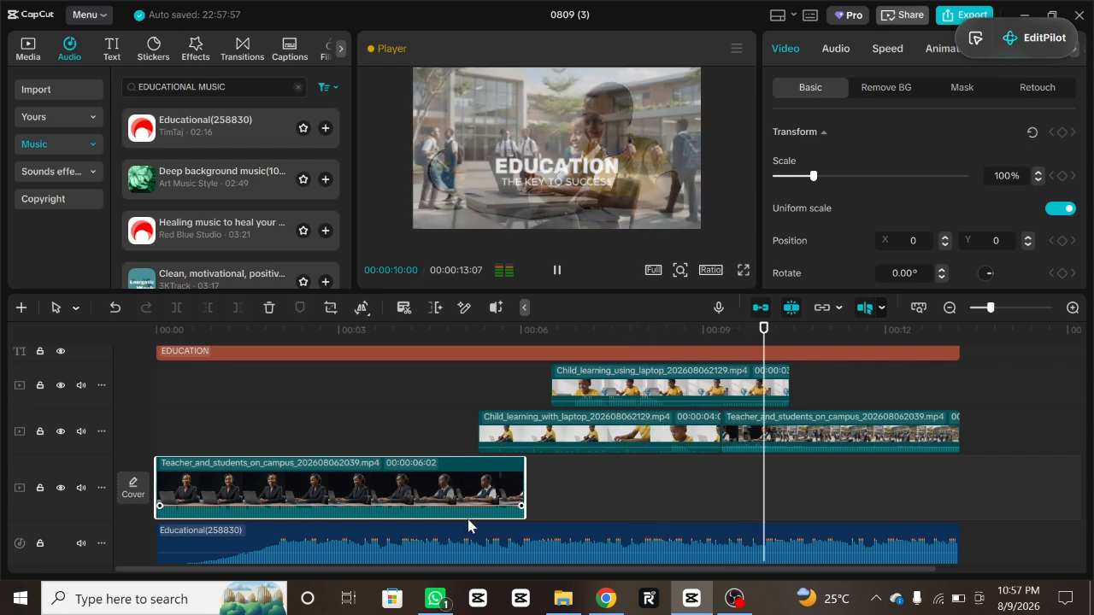
Step: Replay the video from about 00:00:06 to the end to check the sound and fades
{"action": "left_click", "coordinate": [883, 445]}
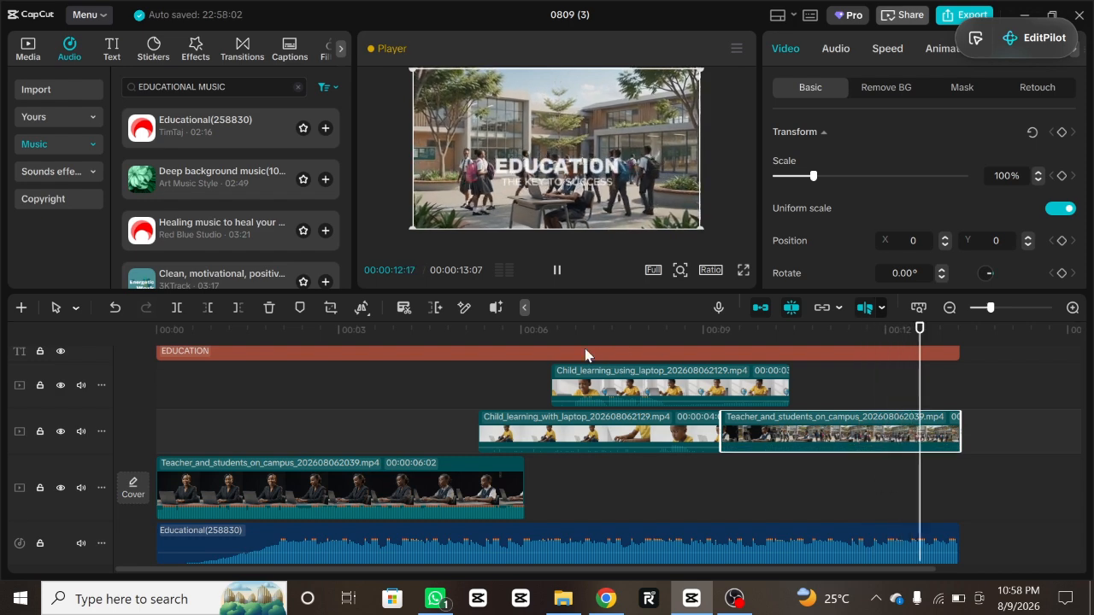
{"action": "left_click", "coordinate": [552, 332]}
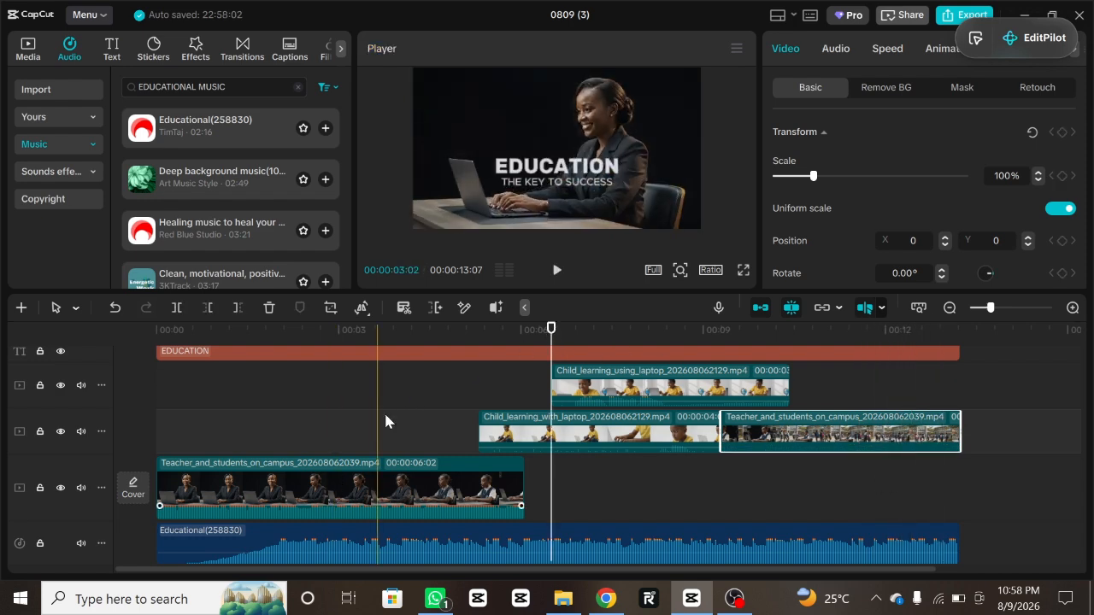
{"action": "left_click", "coordinate": [556, 271]}
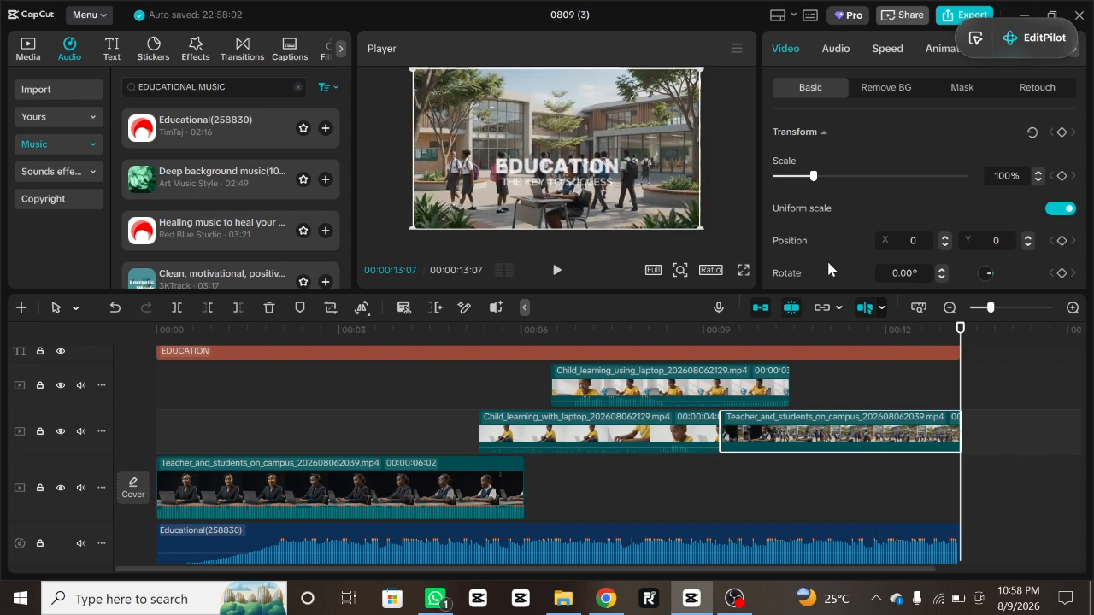
Step: Set the audio fade-out of the final Teacher_and_students_on_campus clip to 3.9 s
{"action": "scroll", "coordinate": [1007, 250], "scroll_direction": "down", "scroll_amount": 1}
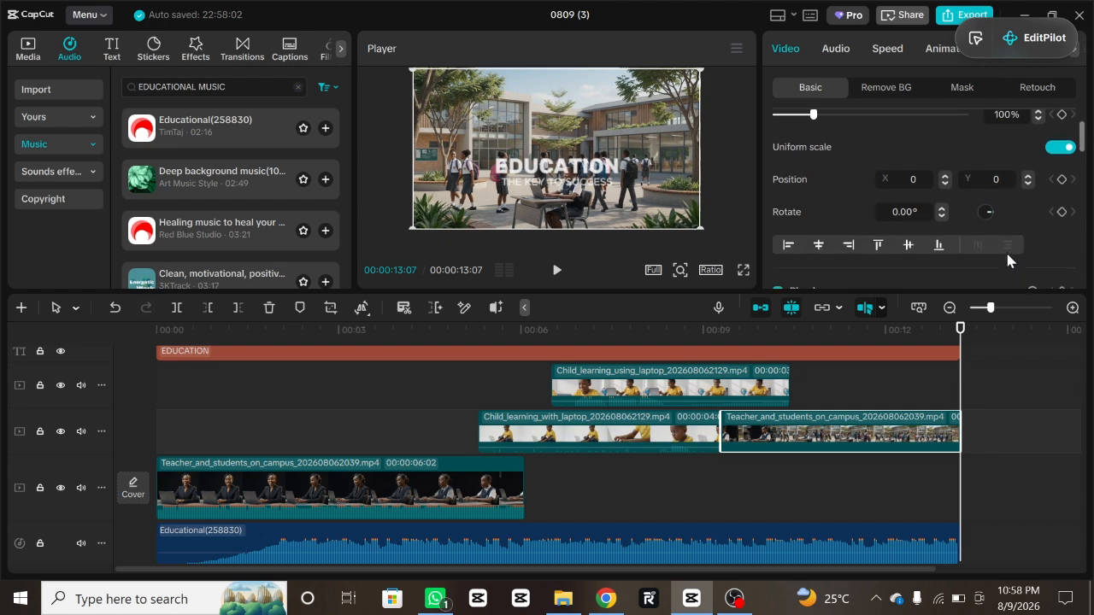
{"action": "scroll", "coordinate": [1023, 224], "scroll_direction": "down", "scroll_amount": 2}
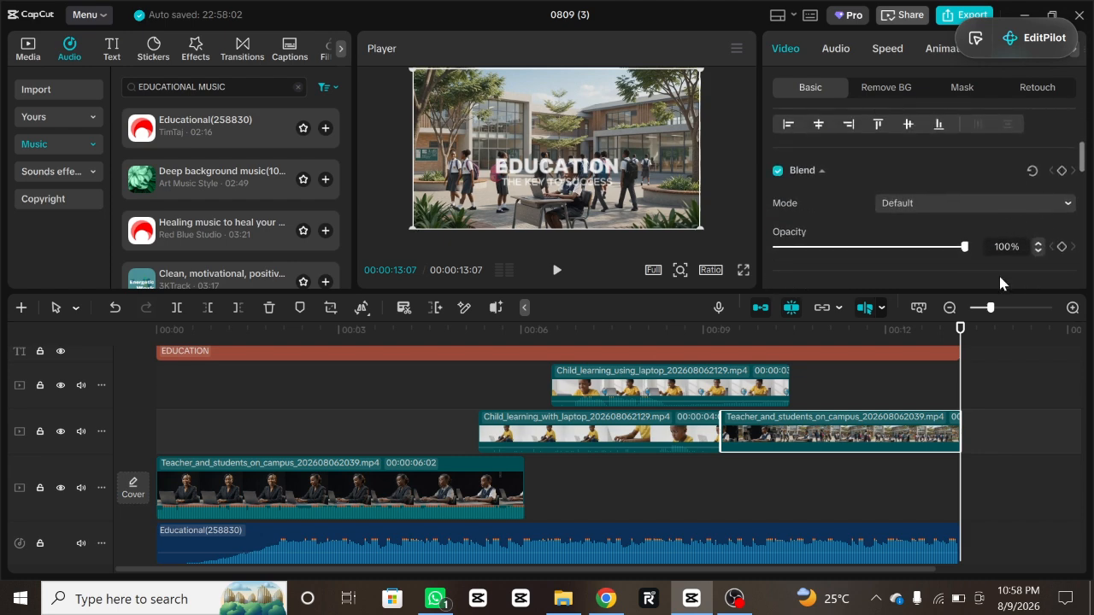
{"action": "left_click", "coordinate": [838, 51]}
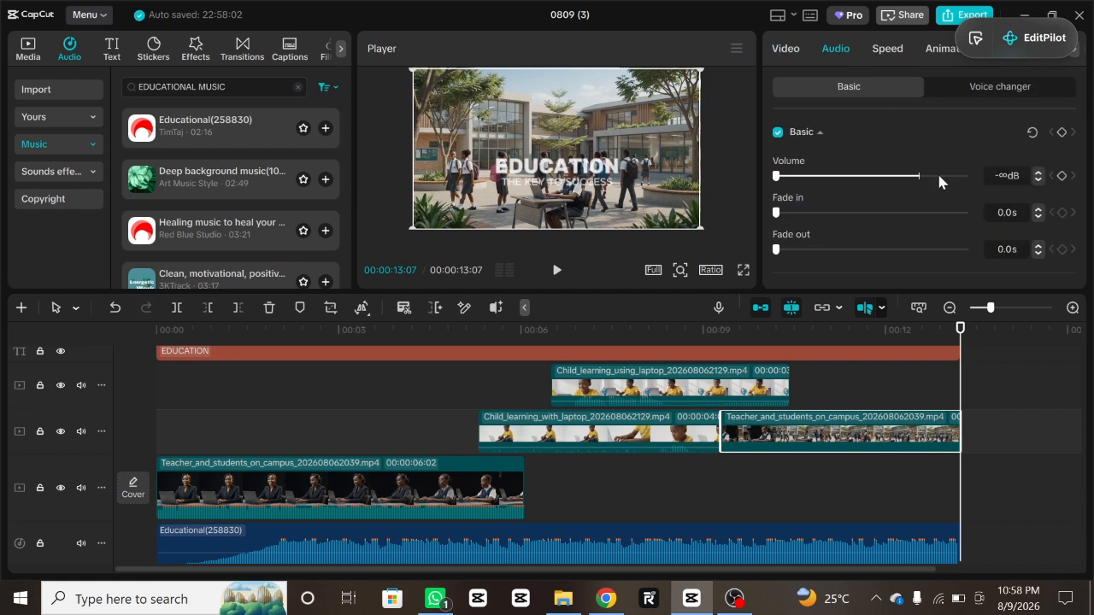
{"action": "left_click", "coordinate": [883, 333]}
{"action": "left_click_drag", "start_coordinate": [883, 340], "coordinate": [903, 338]}
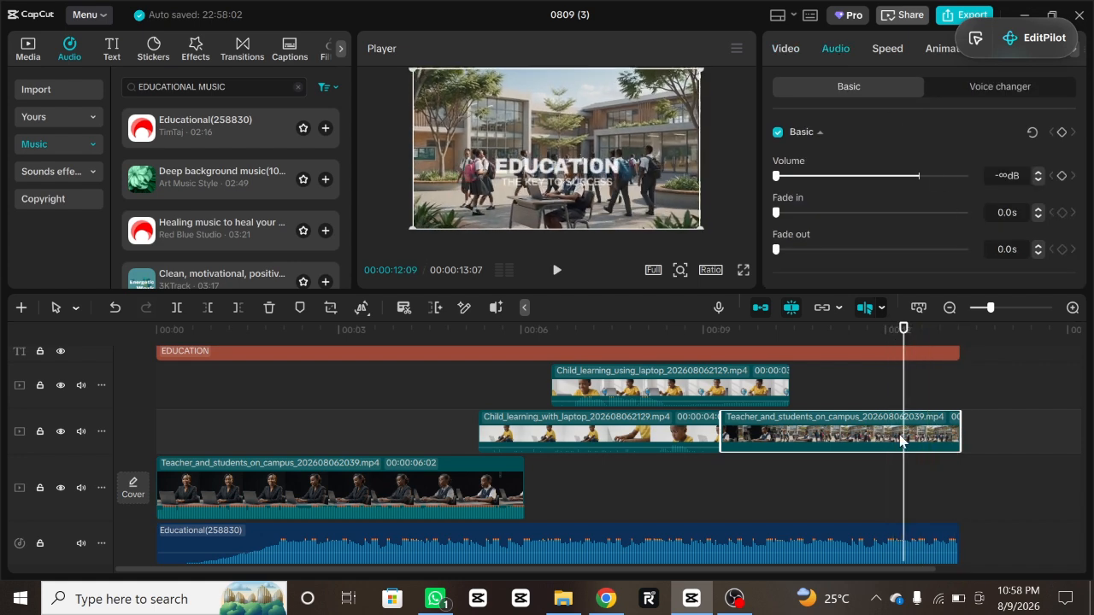
{"action": "scroll", "coordinate": [1016, 220], "scroll_direction": "down", "scroll_amount": 5}
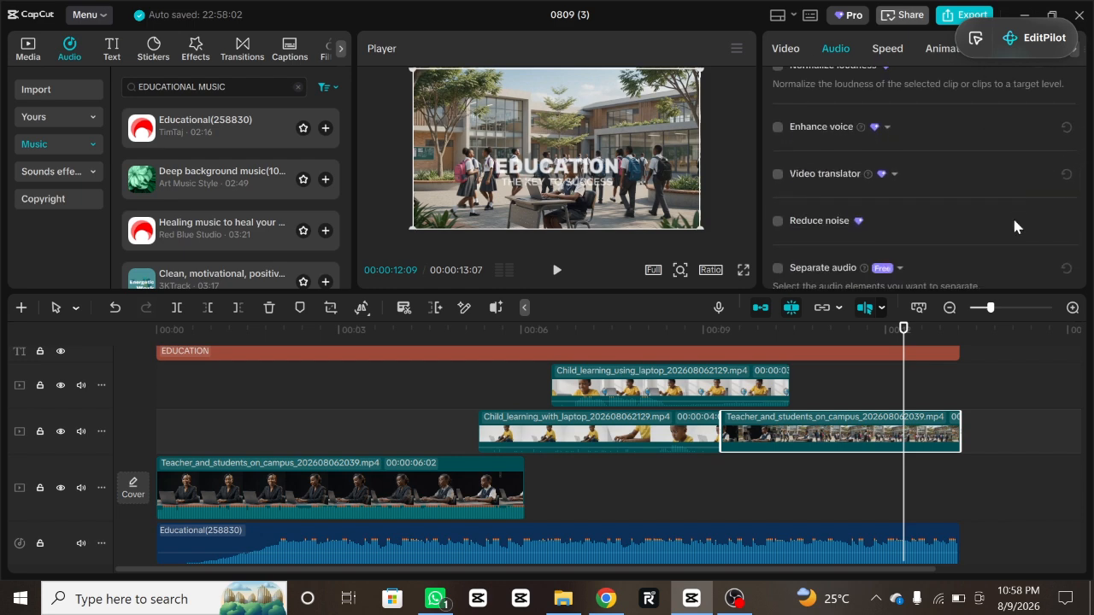
{"action": "scroll", "coordinate": [1016, 220], "scroll_direction": "down", "scroll_amount": 1}
{"action": "scroll", "coordinate": [1016, 223], "scroll_direction": "up", "scroll_amount": 2}
{"action": "scroll", "coordinate": [1015, 227], "scroll_direction": "up", "scroll_amount": 2}
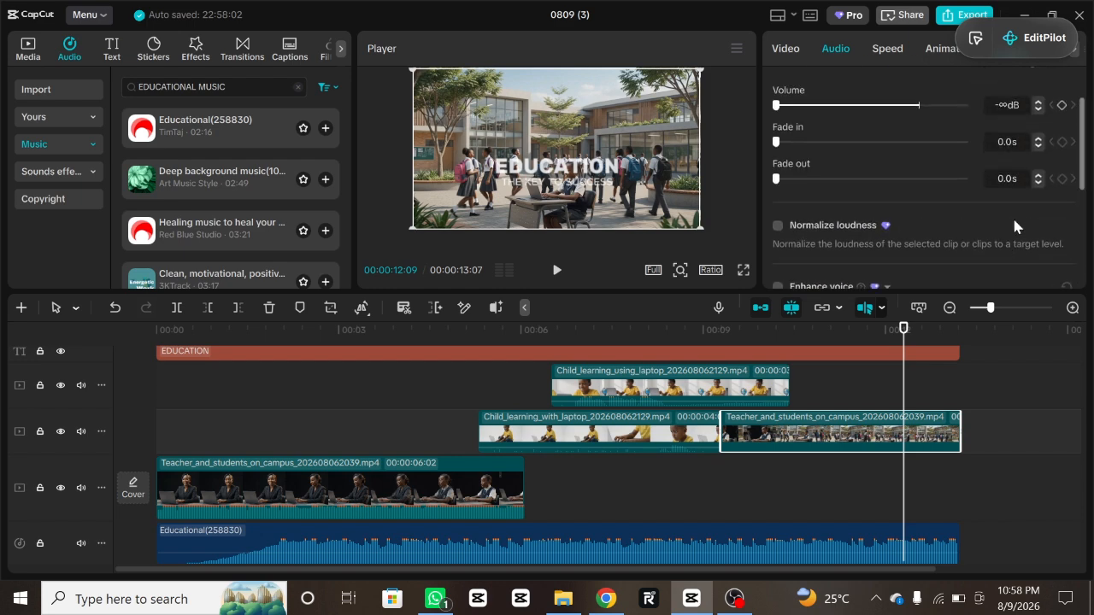
{"action": "scroll", "coordinate": [1015, 227], "scroll_direction": "down", "scroll_amount": 3}
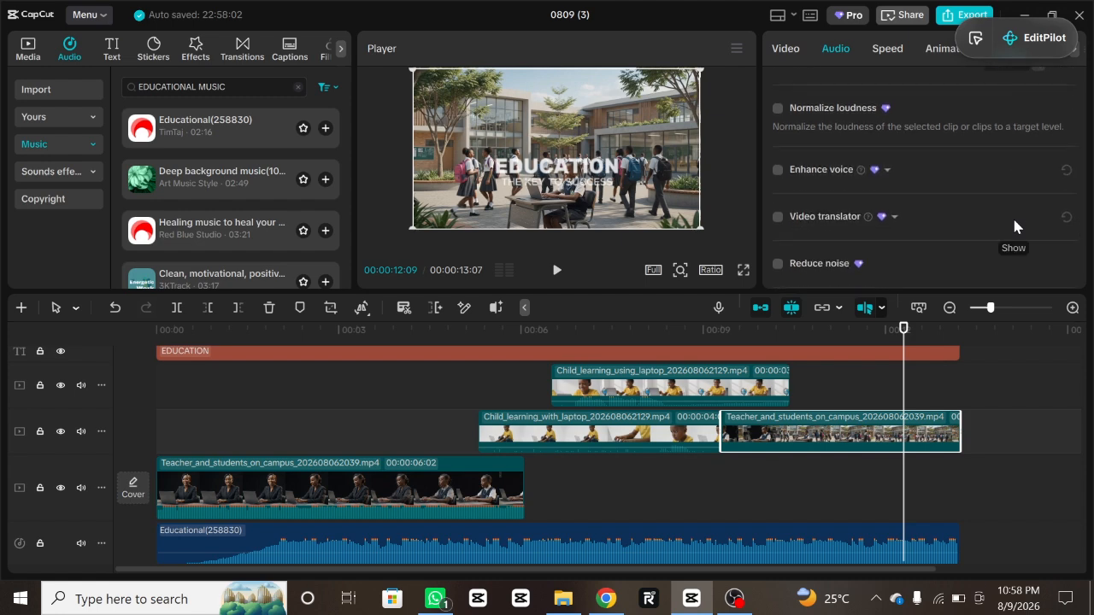
{"action": "scroll", "coordinate": [1016, 224], "scroll_direction": "down", "scroll_amount": 2}
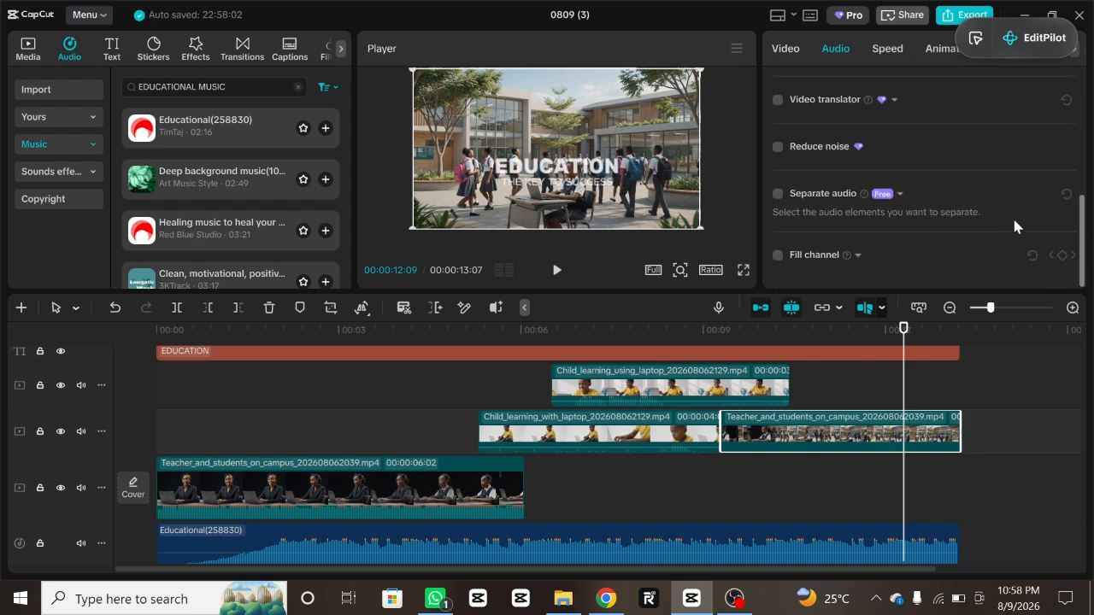
{"action": "scroll", "coordinate": [1012, 216], "scroll_direction": "up", "scroll_amount": 1}
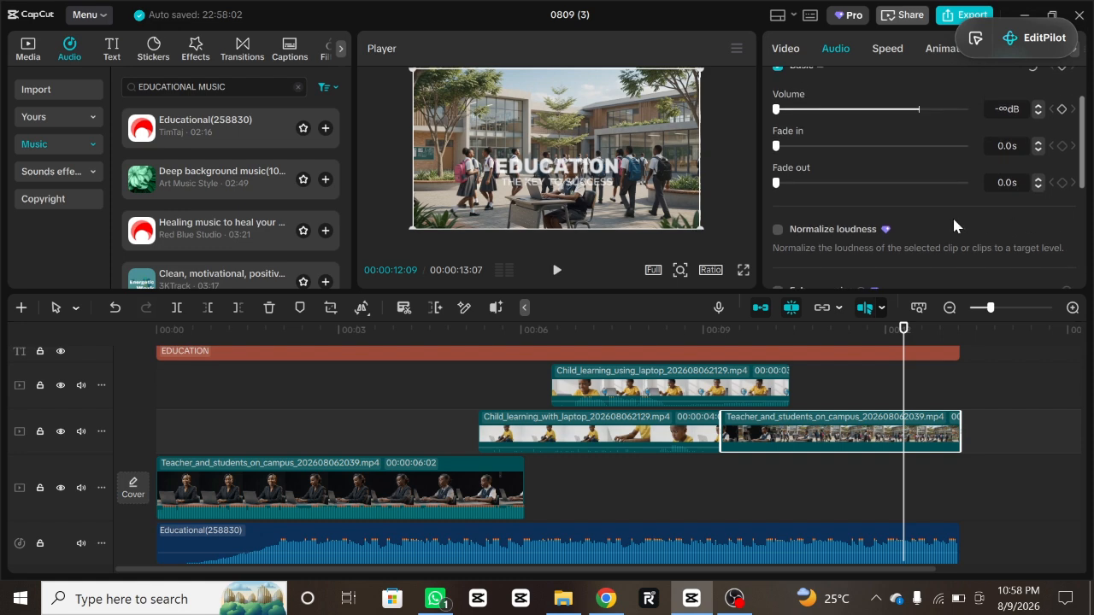
{"action": "left_click_drag", "start_coordinate": [776, 183], "coordinate": [955, 183]}
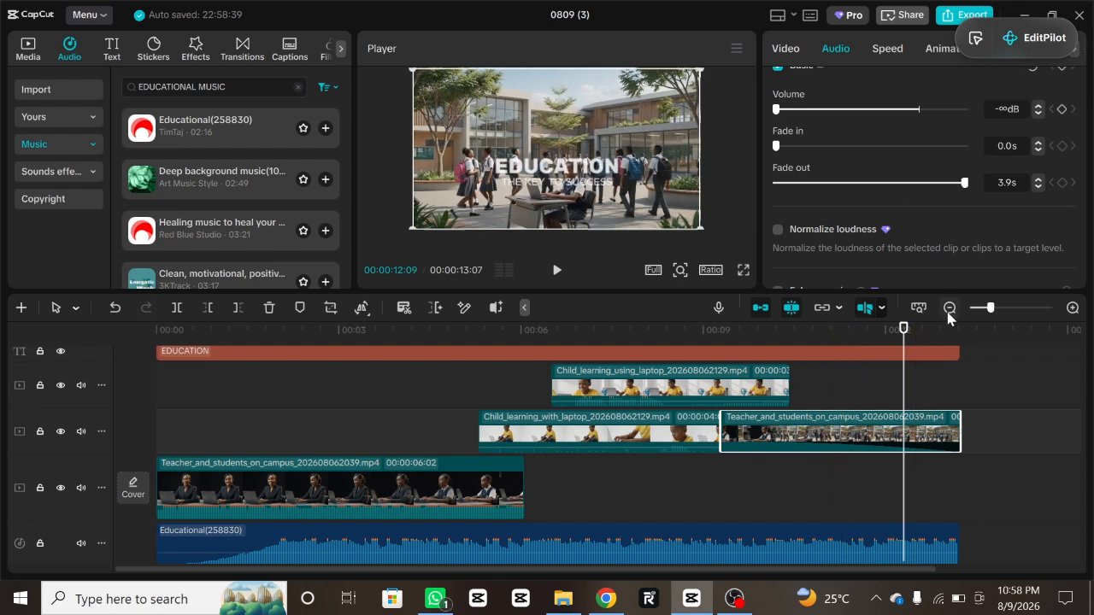
{"action": "scroll", "coordinate": [955, 141], "scroll_direction": "up", "scroll_amount": 2}
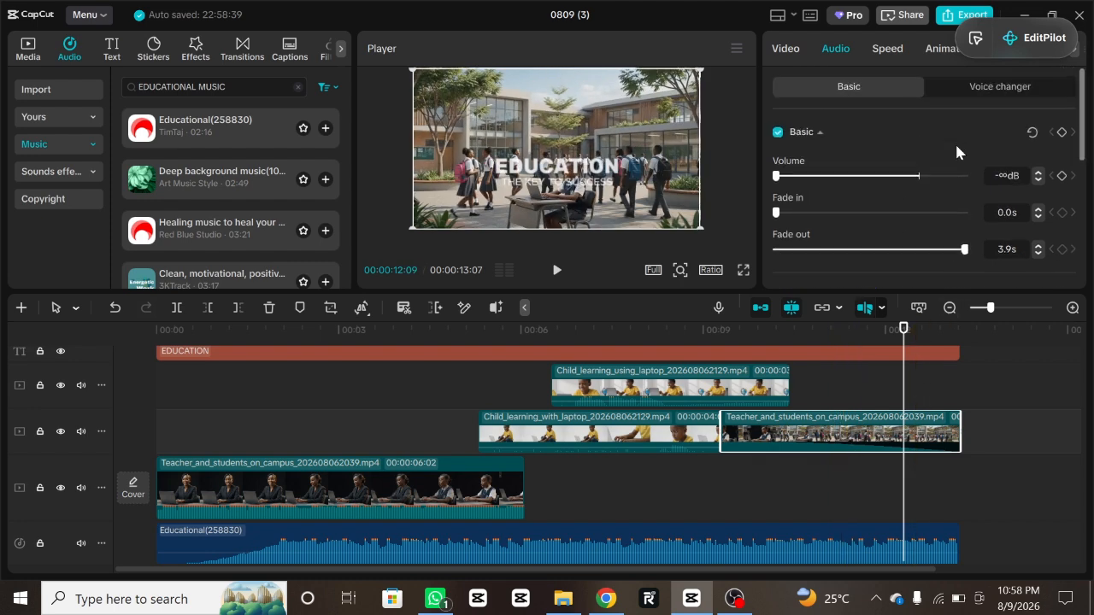
Step: Fade out the final campus clip with opacity keyframes from 100% at 00:00:12:09 to 0% at 00:00:13:07
{"action": "left_click", "coordinate": [784, 48]}
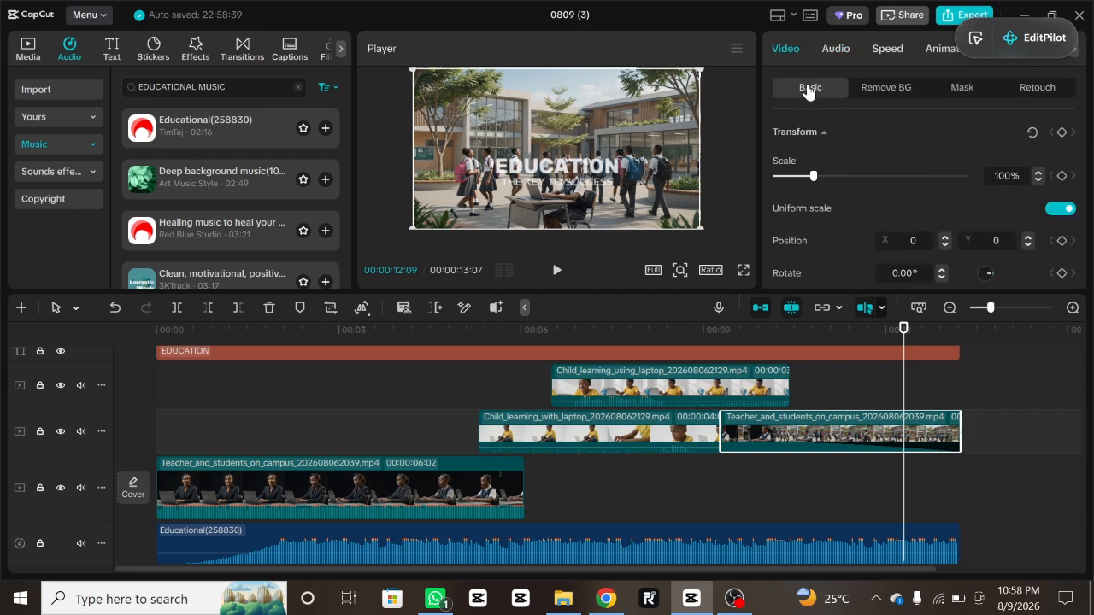
{"action": "scroll", "coordinate": [1016, 244], "scroll_direction": "down", "scroll_amount": 5}
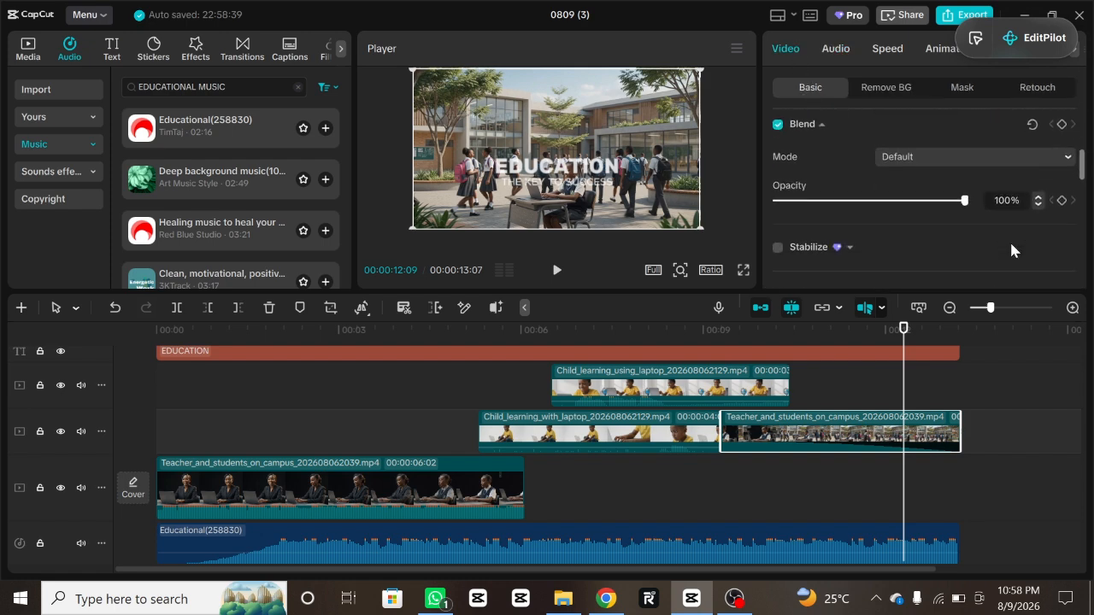
{"action": "left_click", "coordinate": [1062, 197]}
{"action": "left_click_drag", "start_coordinate": [912, 341], "coordinate": [958, 343]}
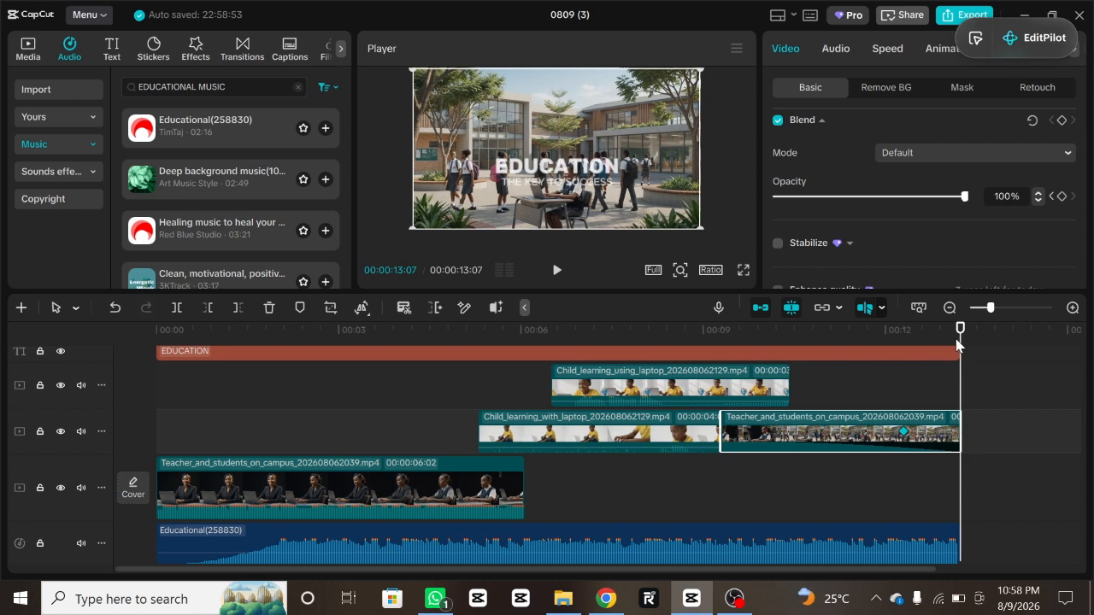
{"action": "left_click_drag", "start_coordinate": [964, 198], "coordinate": [692, 233]}
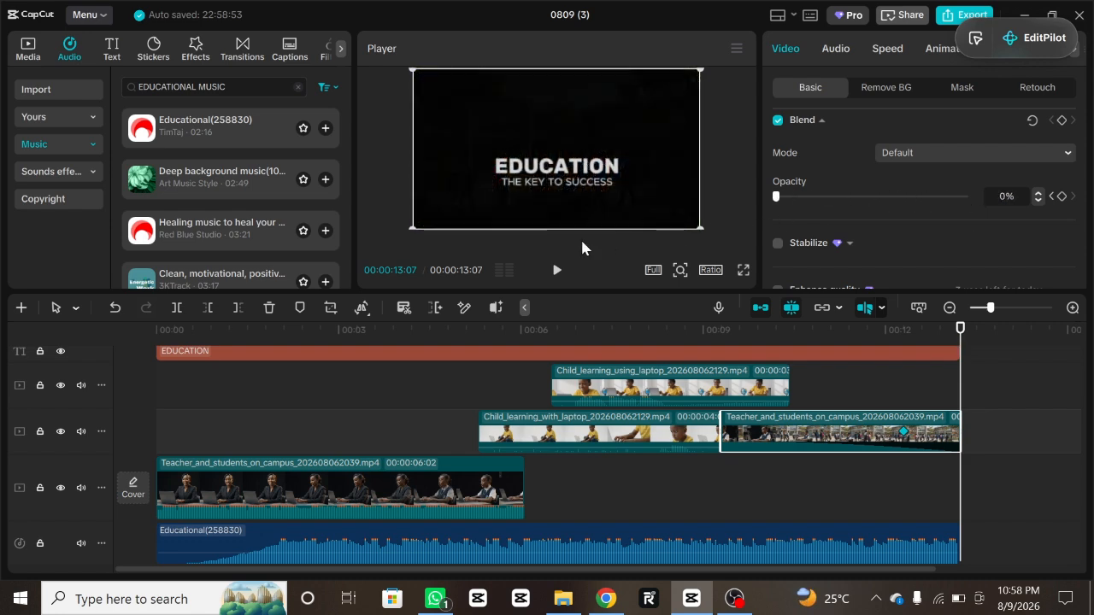
Step: Add an opacity keyframe at 83% to the THE KEY TO SUCCESS title at 00:00:12:09
{"action": "scroll", "coordinate": [938, 419], "scroll_direction": "up", "scroll_amount": 2}
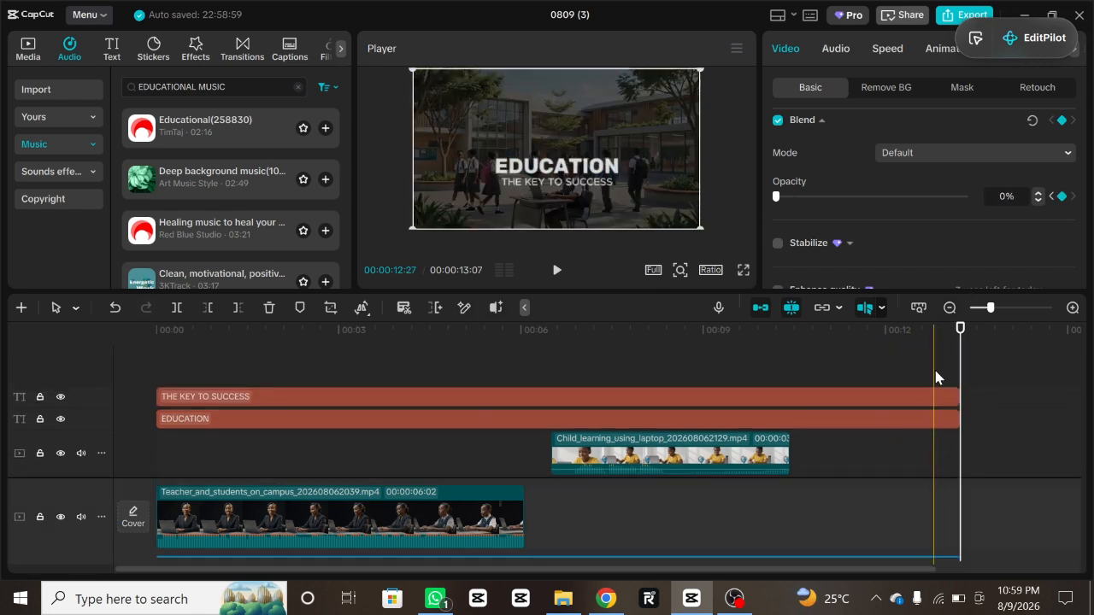
{"action": "left_click", "coordinate": [905, 334]}
{"action": "left_click", "coordinate": [928, 393]}
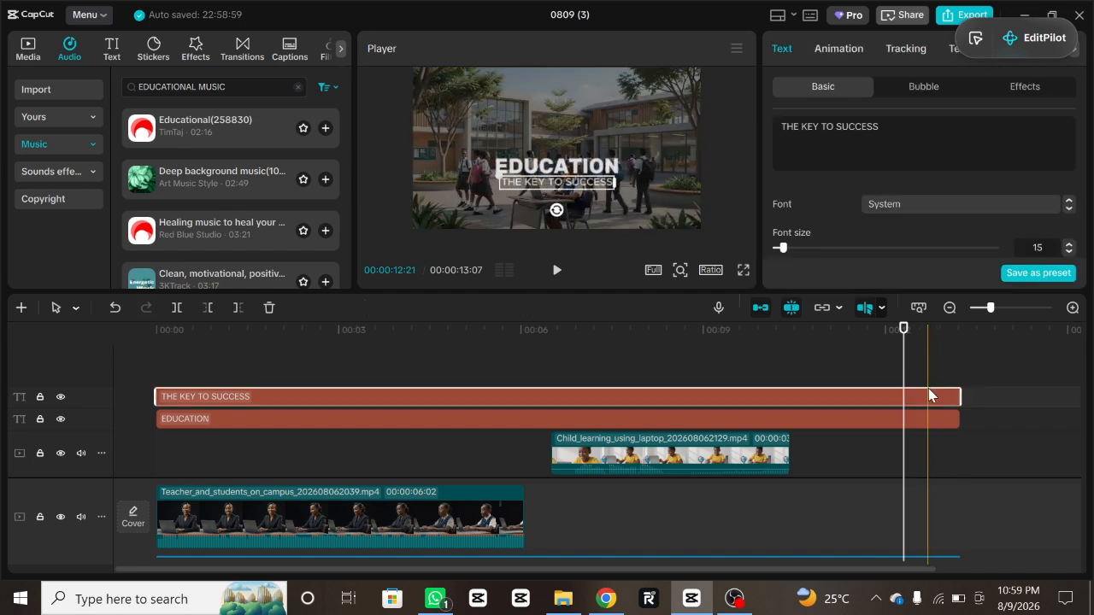
{"action": "scroll", "coordinate": [919, 190], "scroll_direction": "down", "scroll_amount": 5}
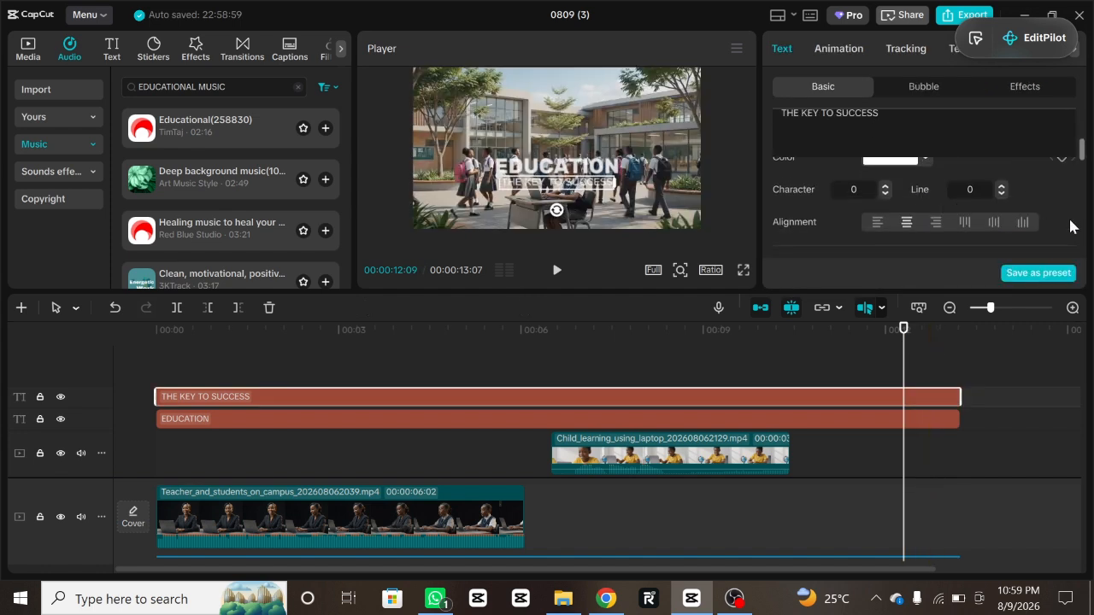
{"action": "scroll", "coordinate": [1070, 224], "scroll_direction": "down", "scroll_amount": 4}
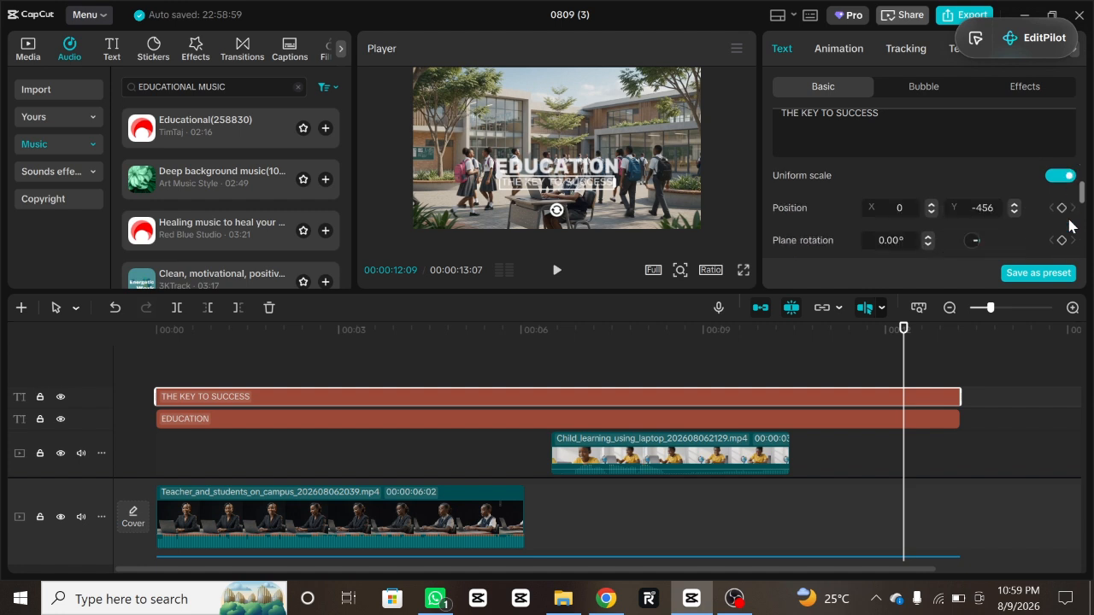
{"action": "scroll", "coordinate": [1070, 225], "scroll_direction": "up", "scroll_amount": 1}
{"action": "scroll", "coordinate": [1070, 224], "scroll_direction": "up", "scroll_amount": 1}
{"action": "scroll", "coordinate": [1070, 225], "scroll_direction": "down", "scroll_amount": 2}
{"action": "scroll", "coordinate": [1070, 225], "scroll_direction": "up", "scroll_amount": 2}
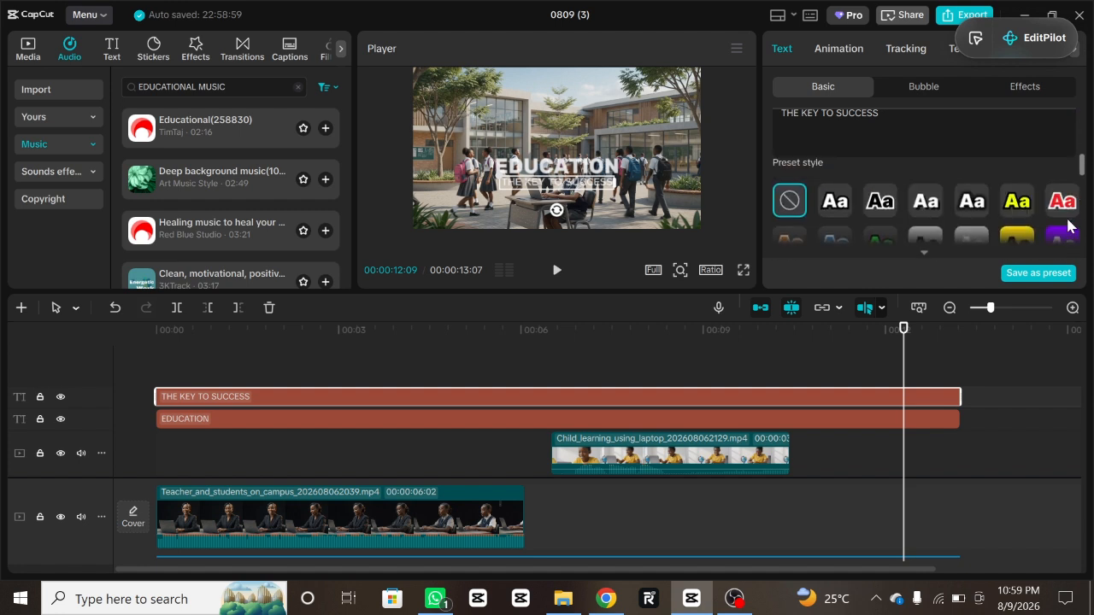
{"action": "scroll", "coordinate": [1070, 226], "scroll_direction": "down", "scroll_amount": 1}
{"action": "scroll", "coordinate": [1071, 226], "scroll_direction": "down", "scroll_amount": 4}
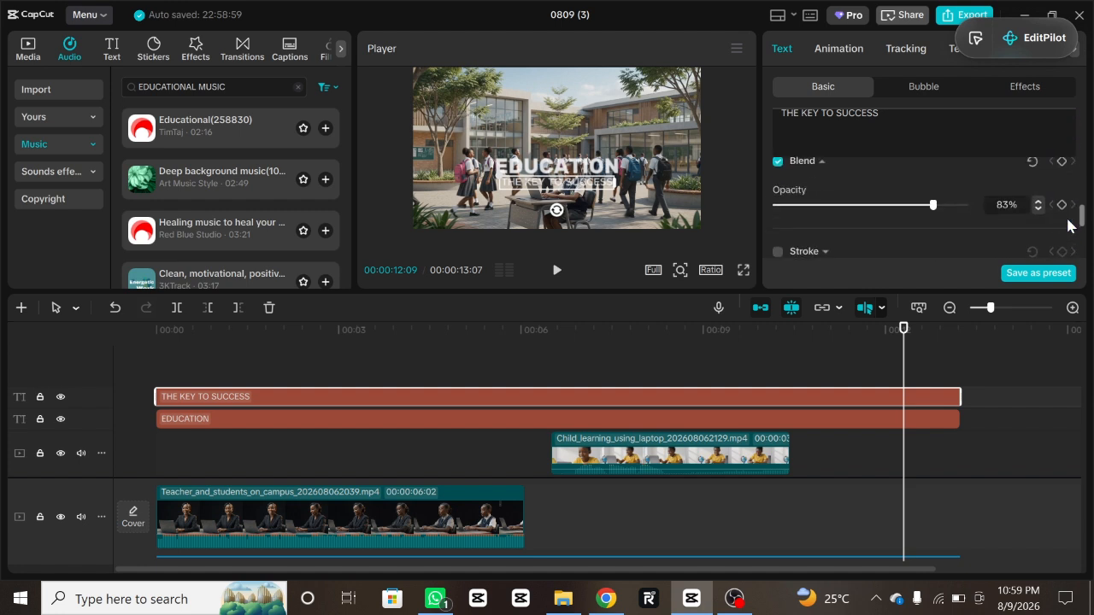
{"action": "scroll", "coordinate": [1070, 225], "scroll_direction": "down", "scroll_amount": 1}
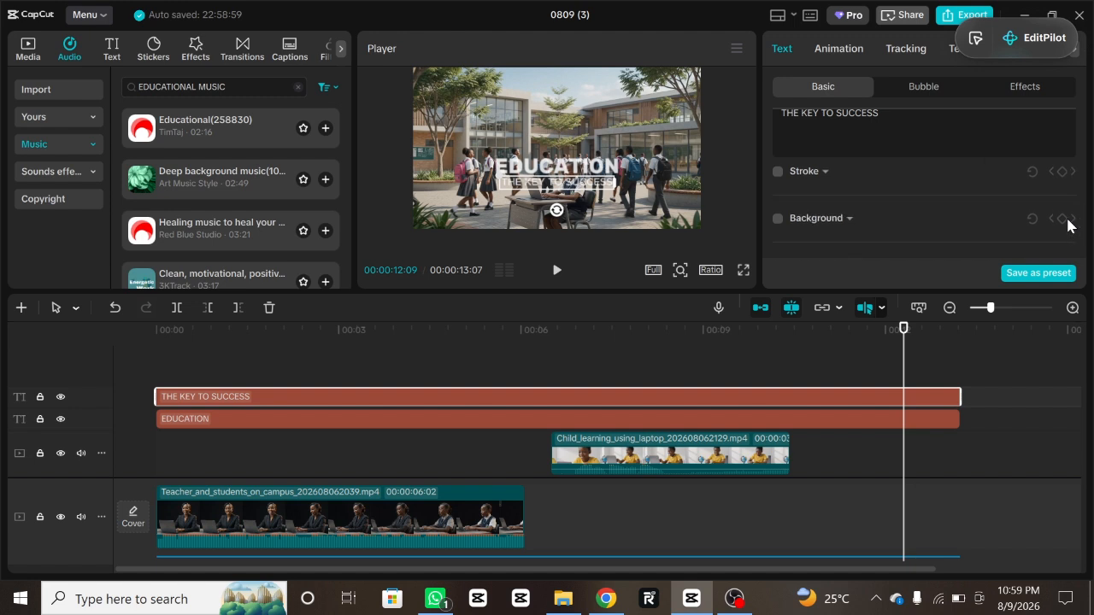
{"action": "scroll", "coordinate": [1068, 224], "scroll_direction": "up", "scroll_amount": 2}
{"action": "scroll", "coordinate": [1069, 224], "scroll_direction": "down", "scroll_amount": 1}
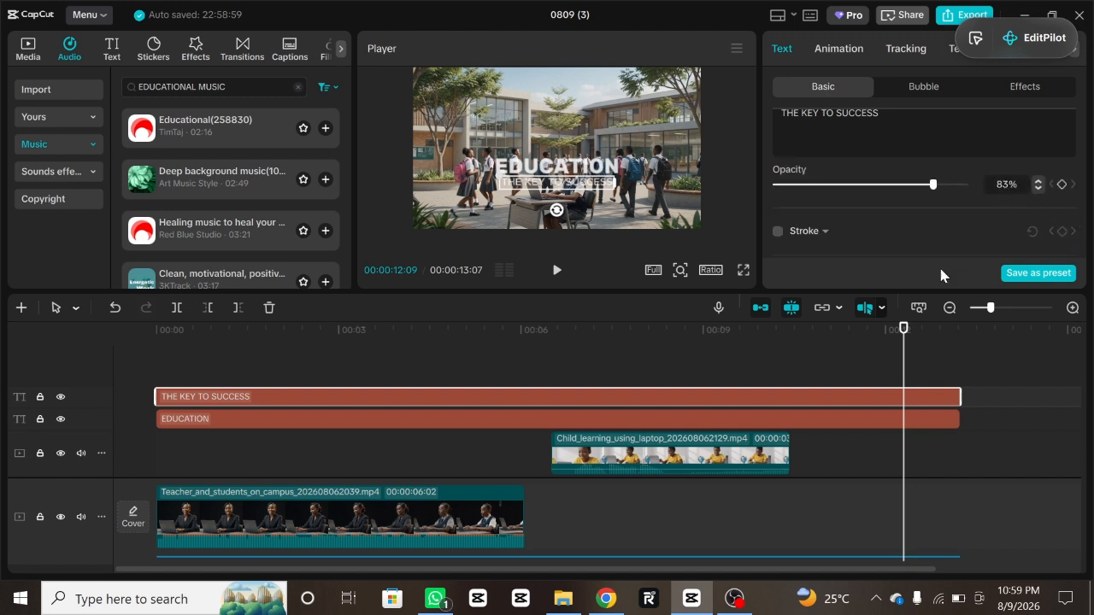
{"action": "left_click", "coordinate": [1063, 185]}
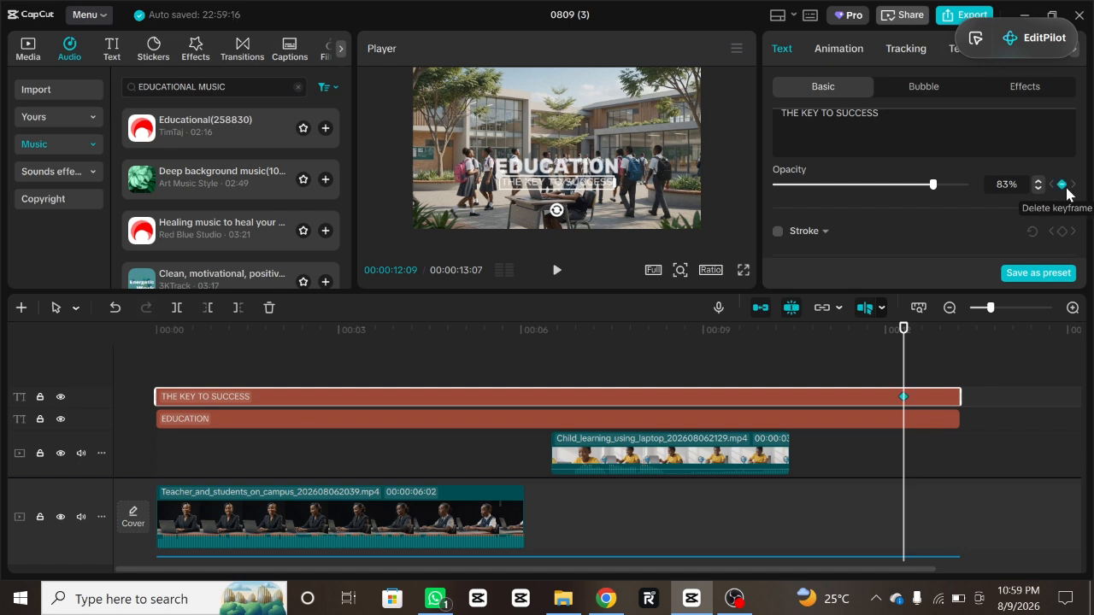
Step: Fade out the EDUCATION title with opacity keyframes from 83% at 00:00:12:09 to 0% at 00:00:13:03
{"action": "left_click", "coordinate": [923, 419]}
{"action": "left_click", "coordinate": [1062, 184]}
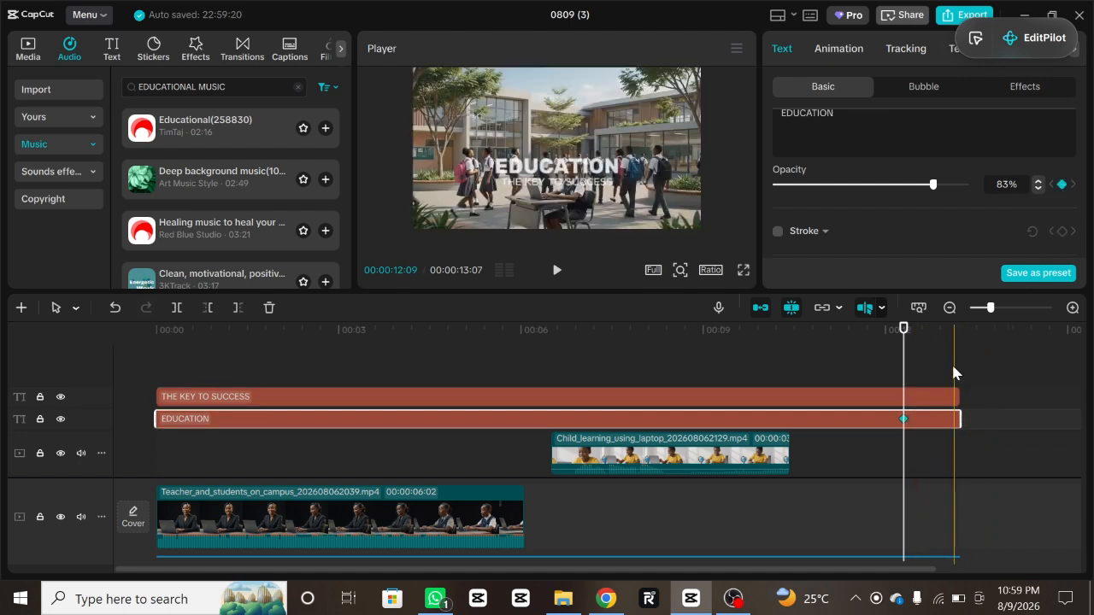
{"action": "left_click_drag", "start_coordinate": [902, 332], "coordinate": [953, 340]}
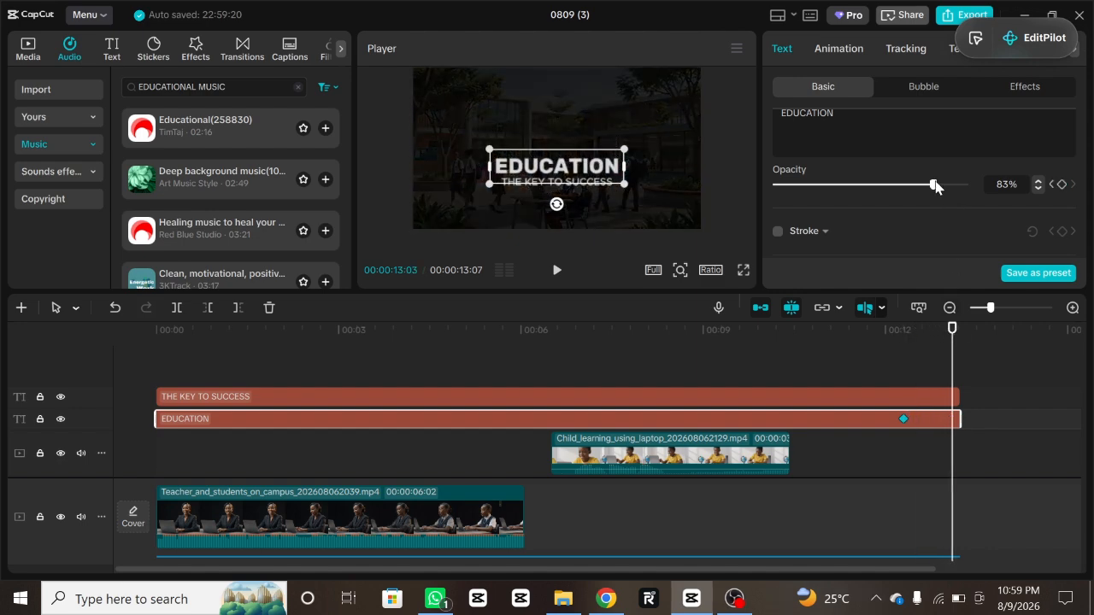
{"action": "left_click_drag", "start_coordinate": [931, 186], "coordinate": [774, 186]}
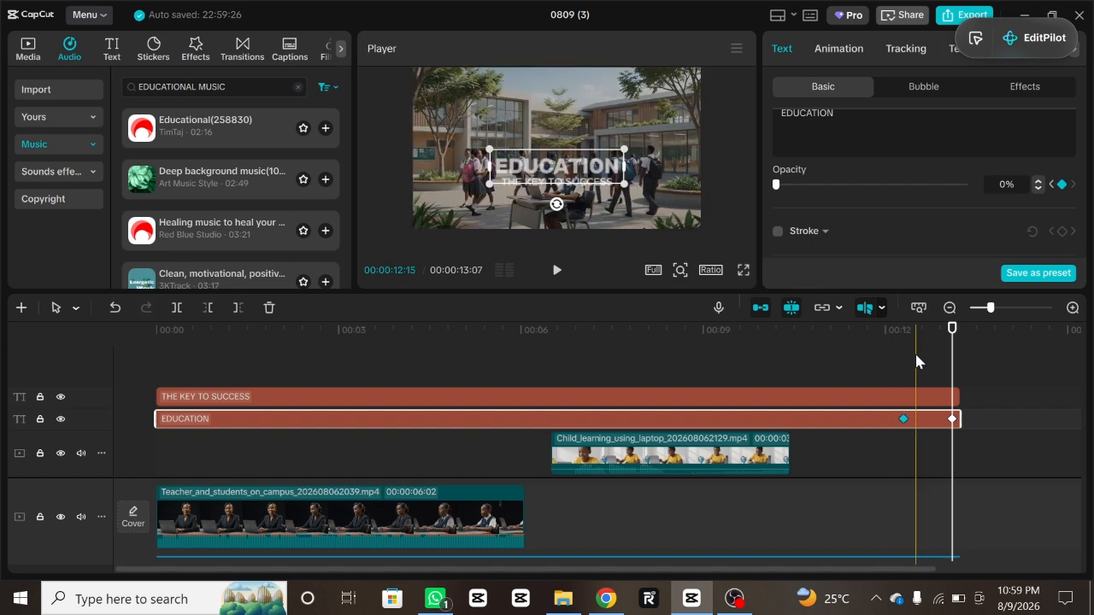
Step: Complete the THE KEY TO SUCCESS title's fade-out with a 0% opacity keyframe at 00:00:13:03
{"action": "left_click", "coordinate": [913, 394]}
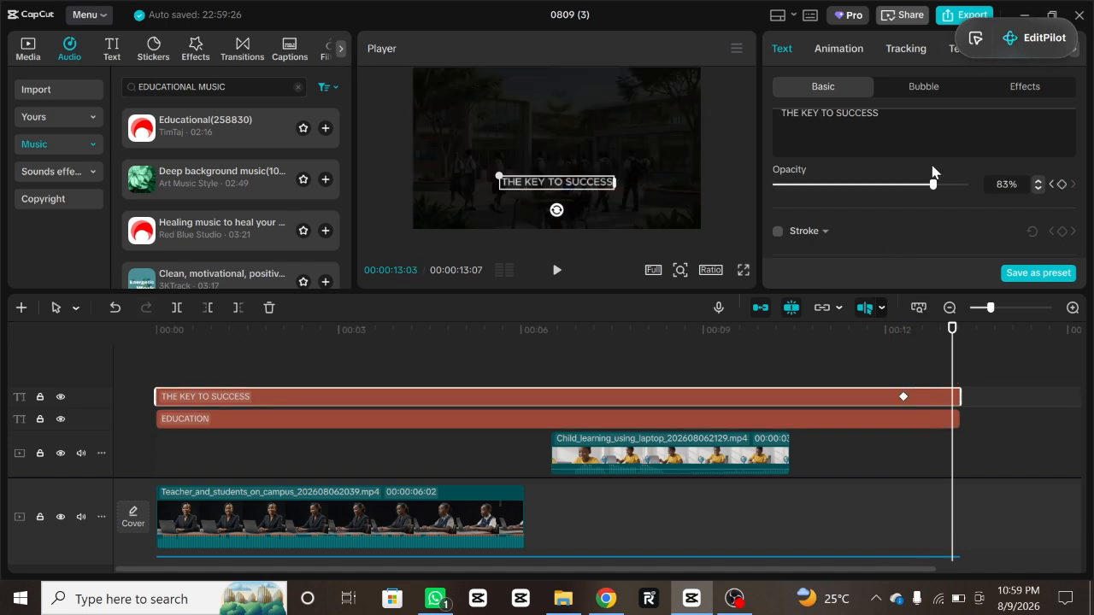
{"action": "left_click_drag", "start_coordinate": [935, 187], "coordinate": [487, 211]}
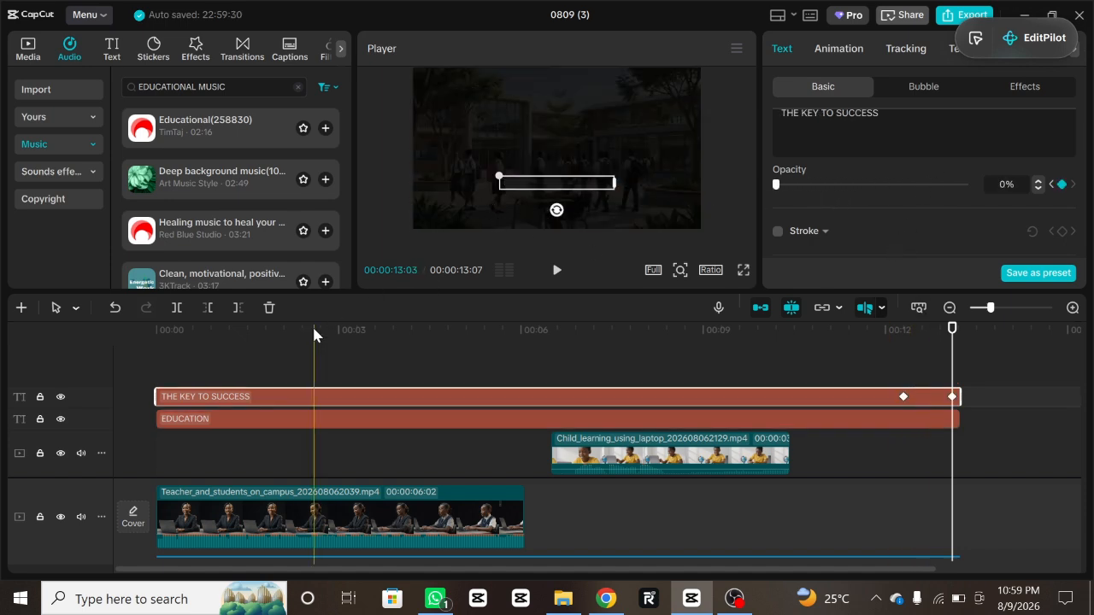
Step: Play the whole video from 00:00:00:00 in full screen to review the closing fade-out, and return to the editor
{"action": "left_click_drag", "start_coordinate": [288, 342], "coordinate": [0, 349]}
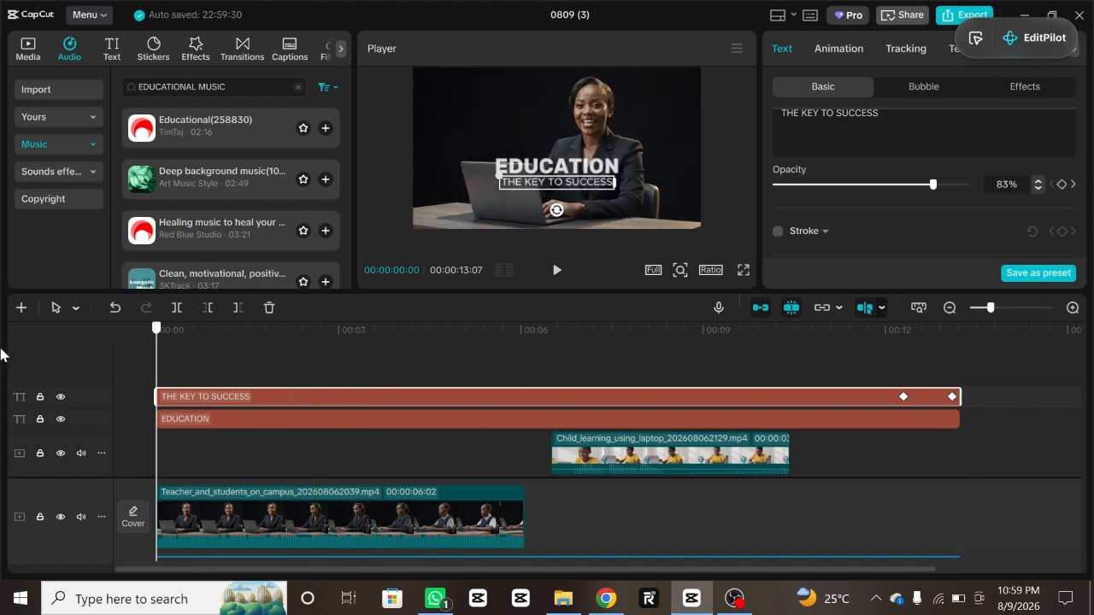
{"action": "key", "text": "space"}
{"action": "left_click", "coordinate": [743, 271]}
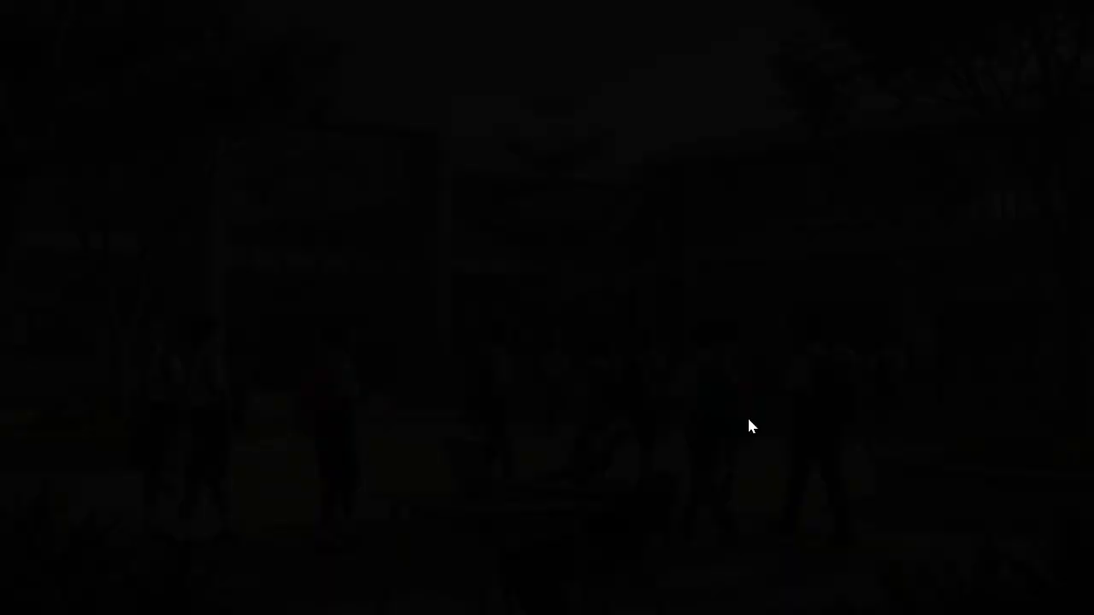
{"action": "left_click", "coordinate": [774, 543]}
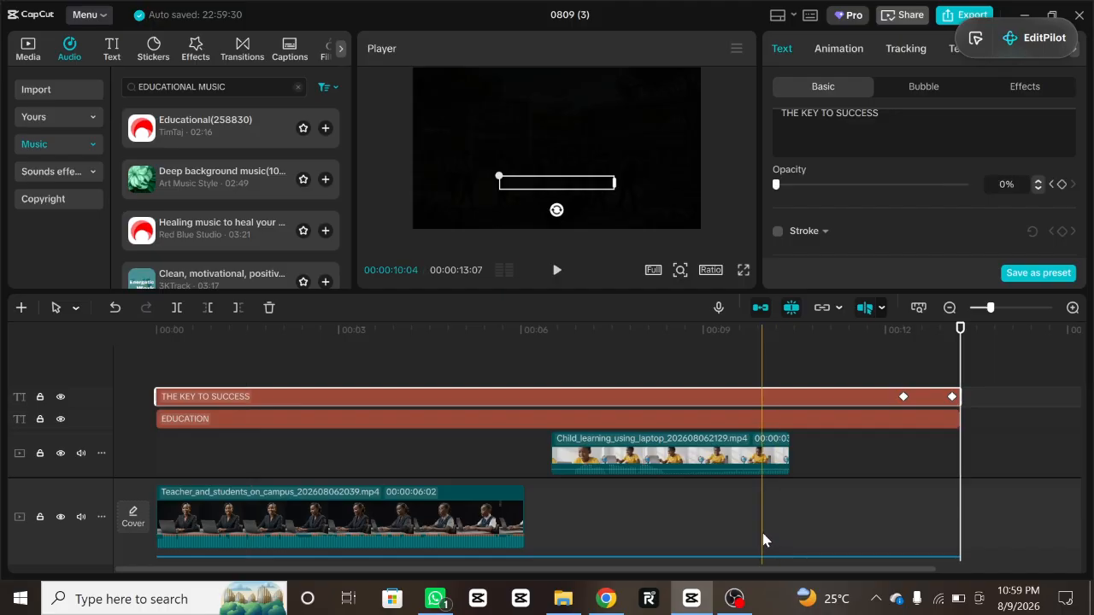
Step: Set the first Teacher_and_students_on_campus clip's audio fade-out to 5.8 s and its volume to 0.0 dB
{"action": "scroll", "coordinate": [744, 434], "scroll_direction": "down", "scroll_amount": 3}
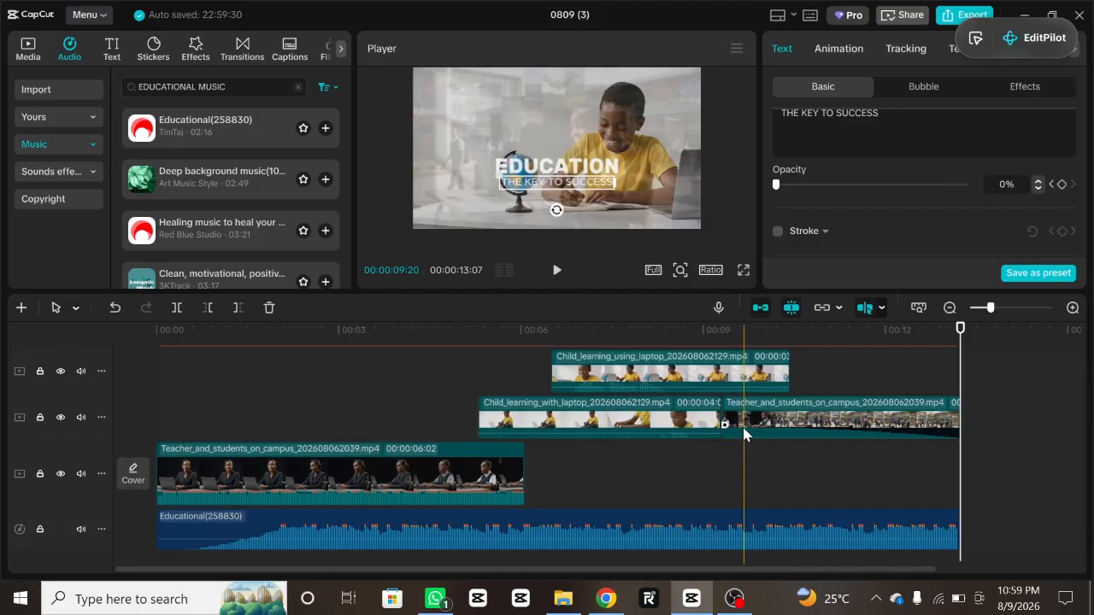
{"action": "left_click", "coordinate": [335, 466]}
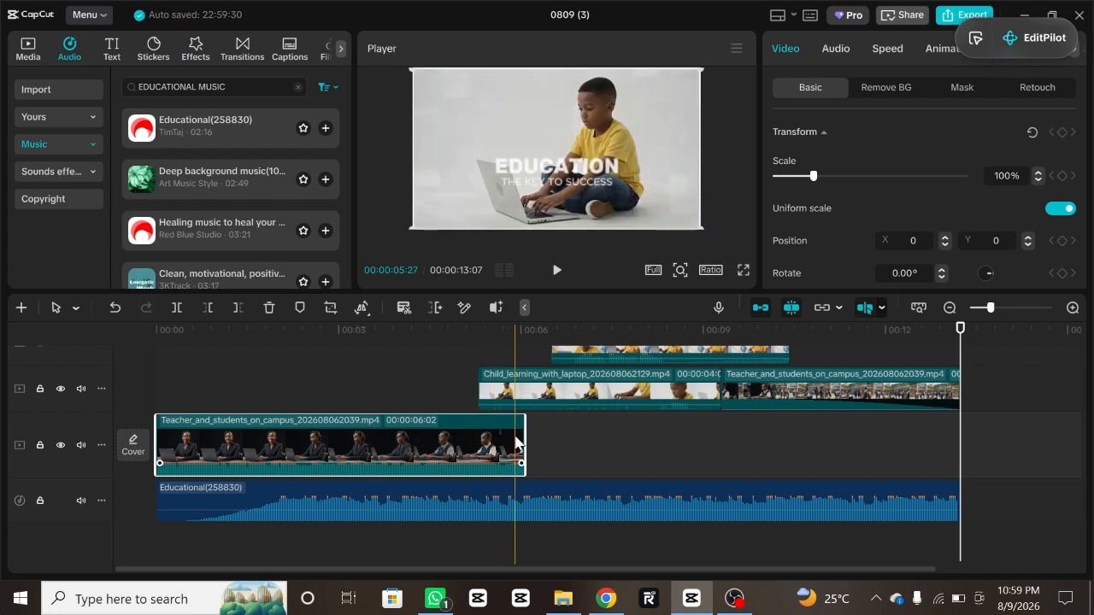
{"action": "left_click", "coordinate": [636, 466]}
{"action": "left_click", "coordinate": [498, 425]}
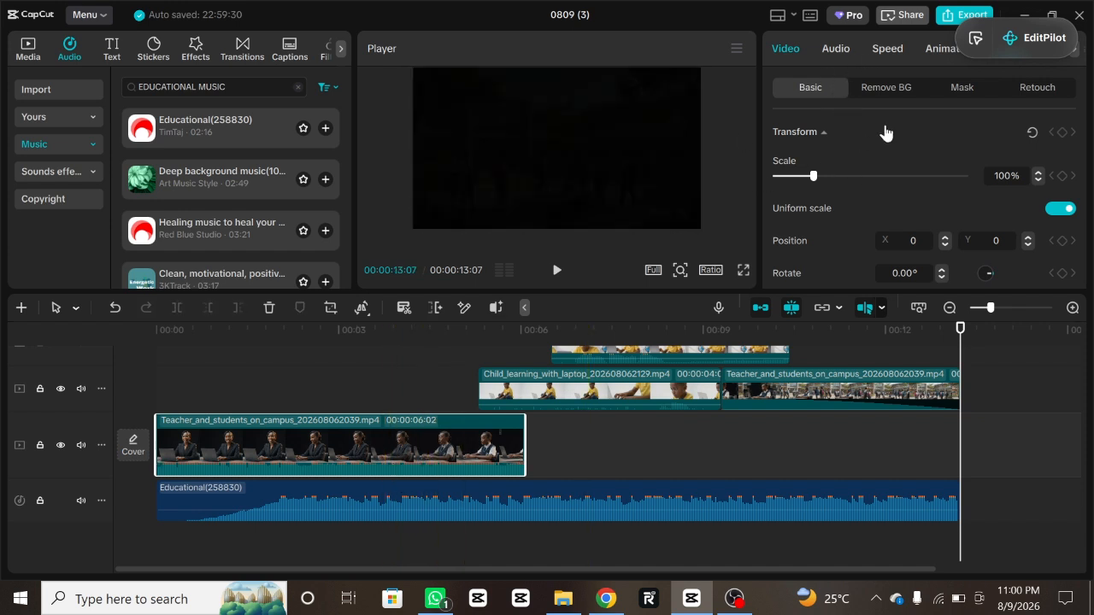
{"action": "left_click", "coordinate": [836, 48]}
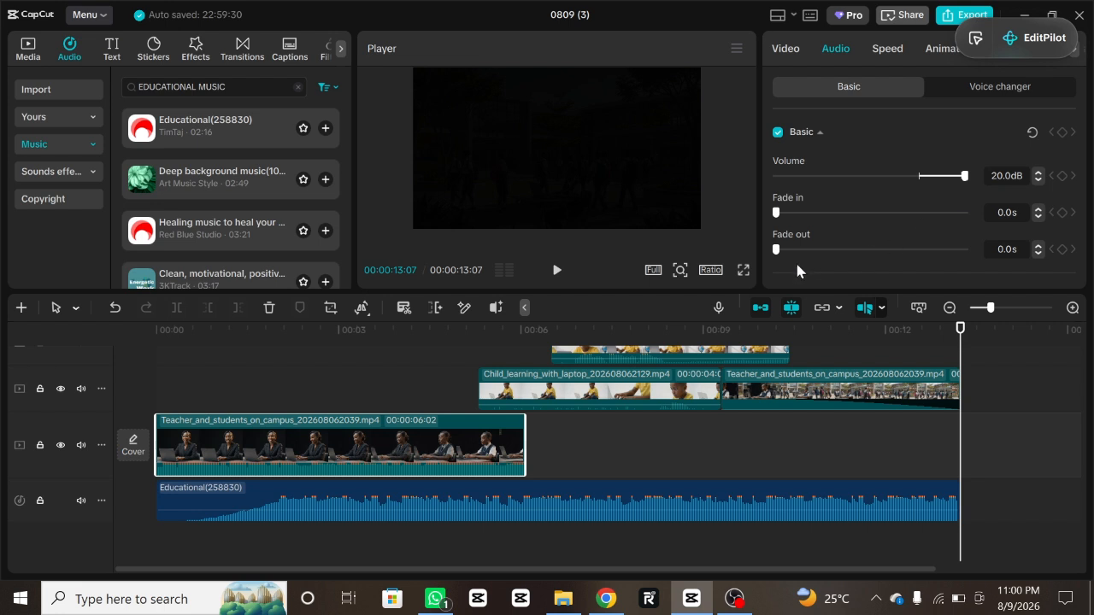
{"action": "left_click_drag", "start_coordinate": [776, 249], "coordinate": [957, 249]}
{"action": "left_click_drag", "start_coordinate": [949, 181], "coordinate": [917, 181]}
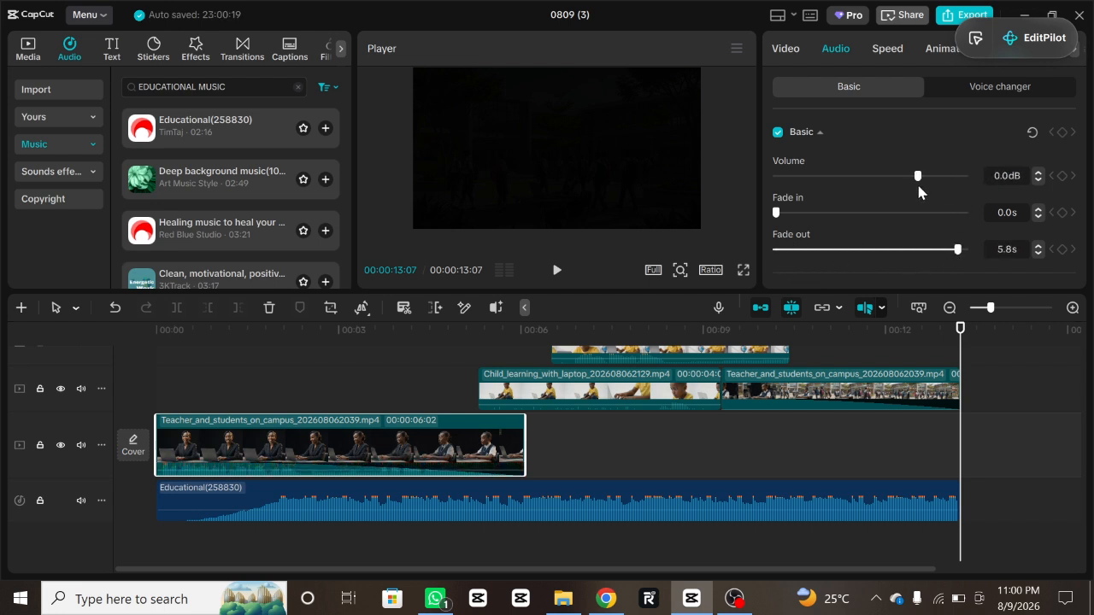
Step: Play back the timeline to check the adjusted clip audio against the background music, stopping near the end
{"action": "left_click", "coordinate": [811, 402]}
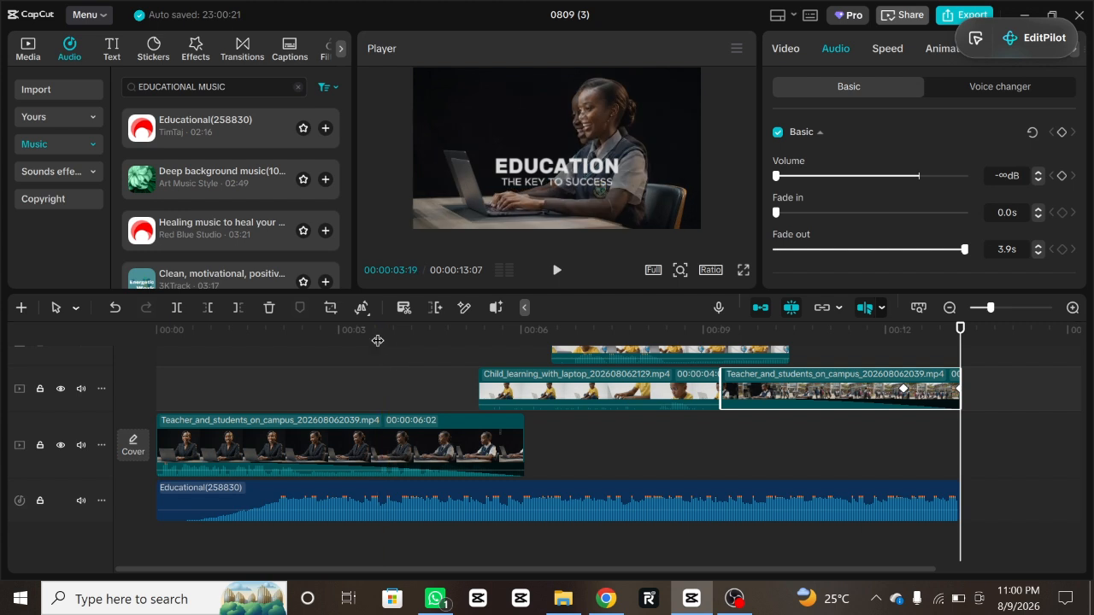
{"action": "key", "text": "space"}
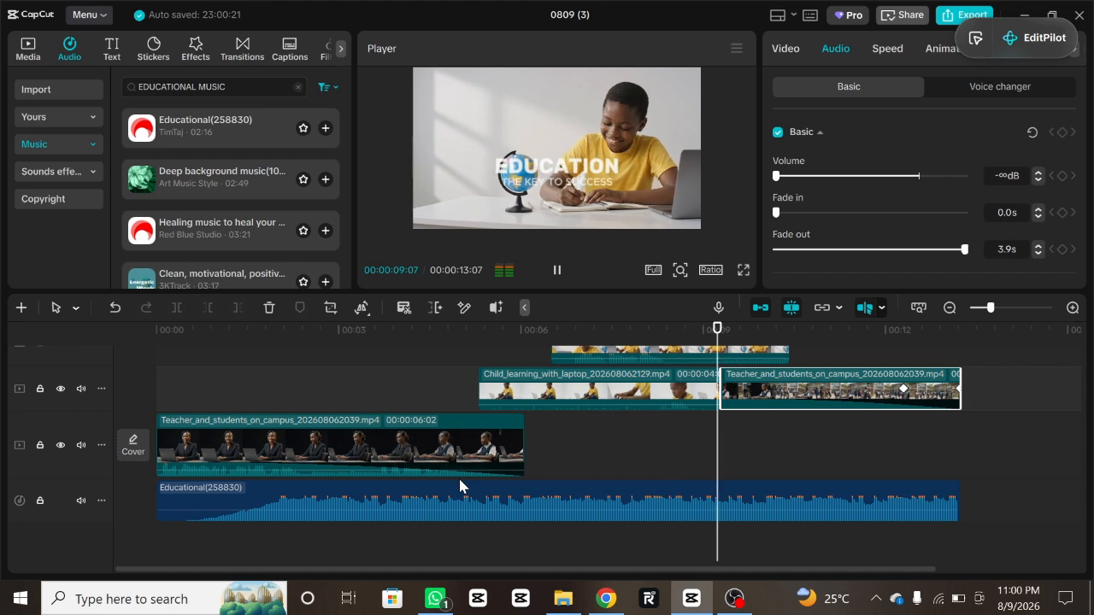
{"action": "left_click", "coordinate": [557, 273]}
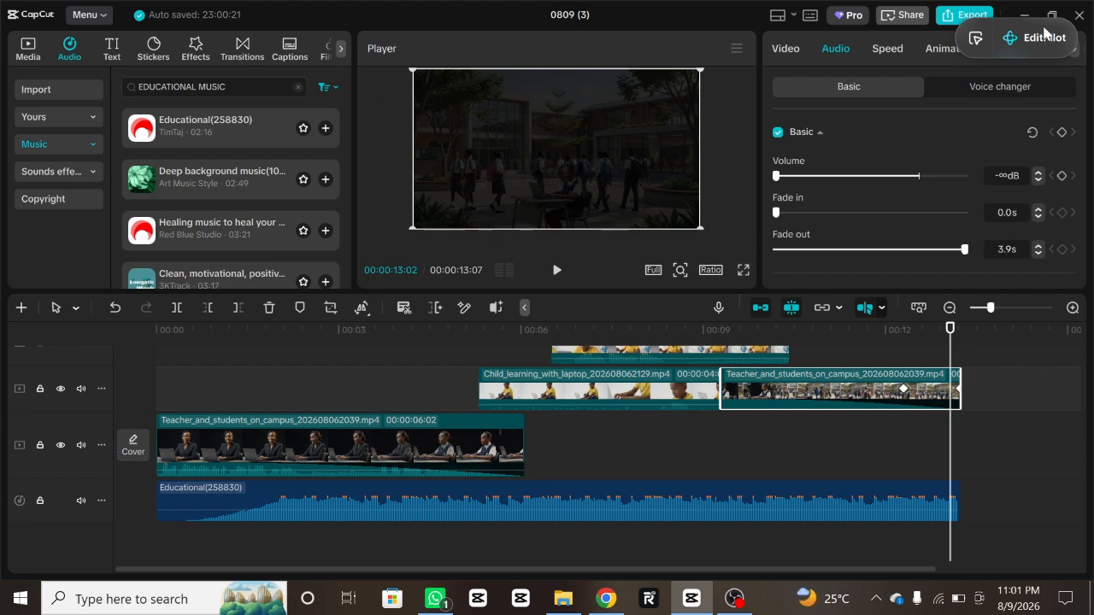
Step: Move the floating EditPilot widget clear of the export control and review the export settings without exporting
{"action": "left_click_drag", "start_coordinate": [1044, 38], "coordinate": [1029, 546]}
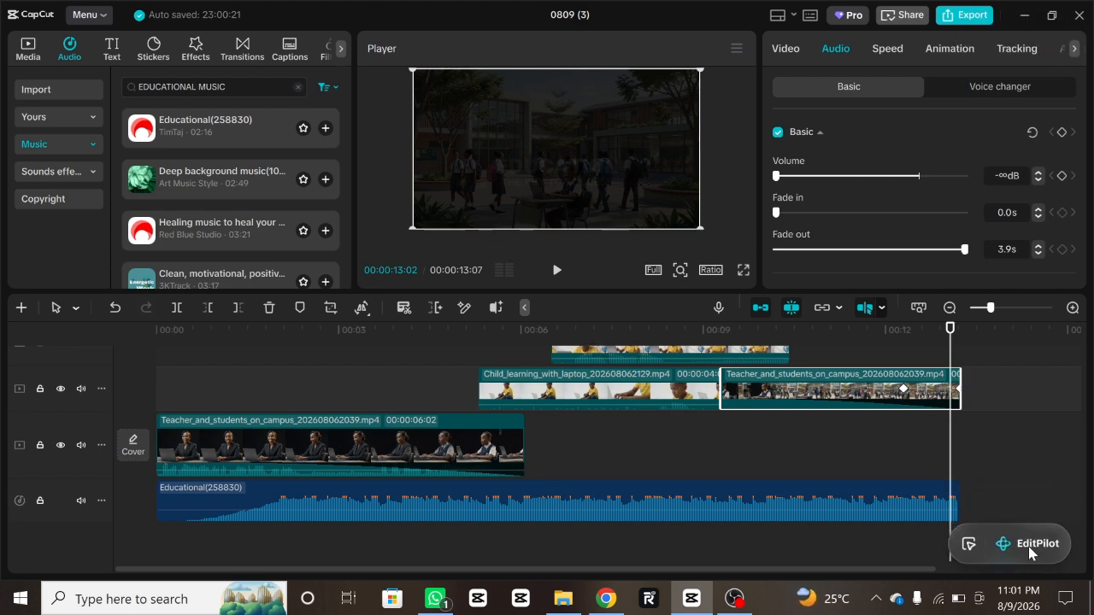
{"action": "left_click", "coordinate": [969, 16]}
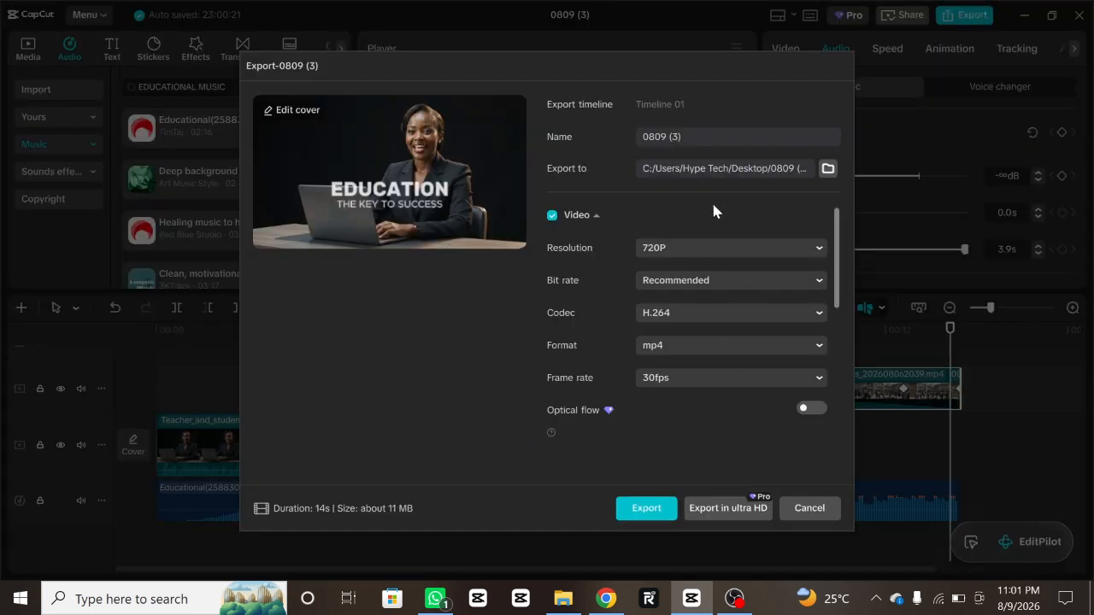
{"action": "key", "text": "BackSpace"}
{"action": "left_click", "coordinate": [808, 516]}
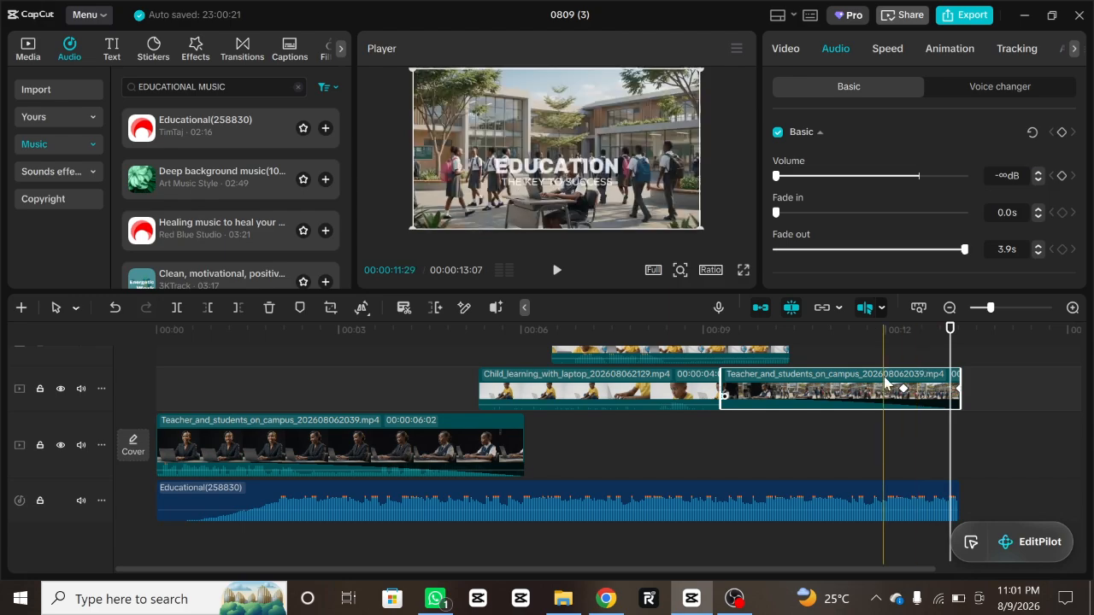
Step: Preview the faded closing frame of the campus clip in full screen and return to the editor
{"action": "left_click", "coordinate": [744, 270]}
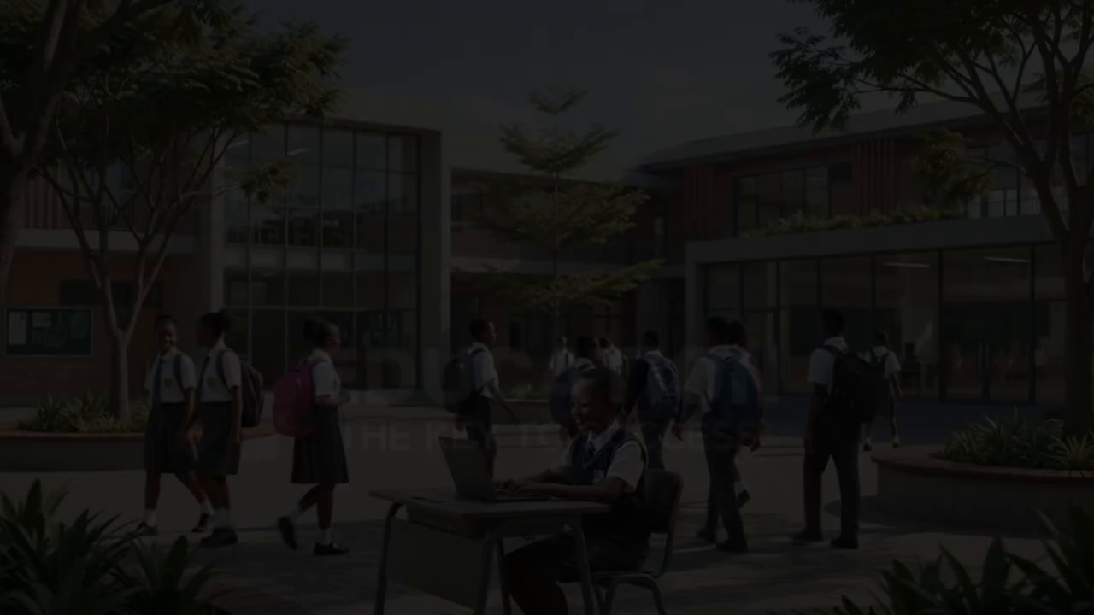
{"action": "left_click", "coordinate": [769, 540]}
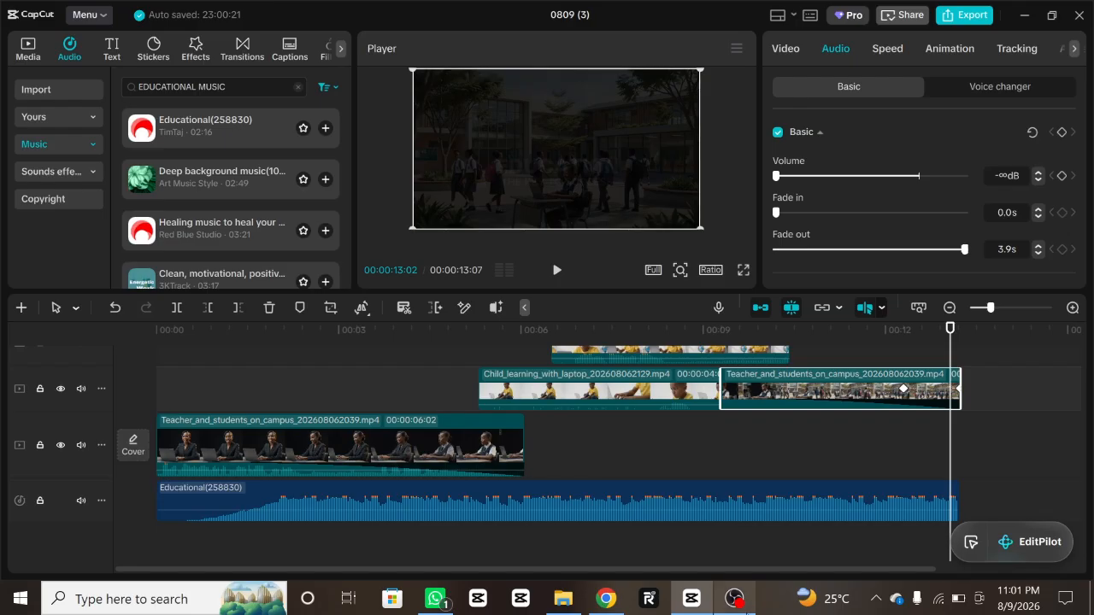